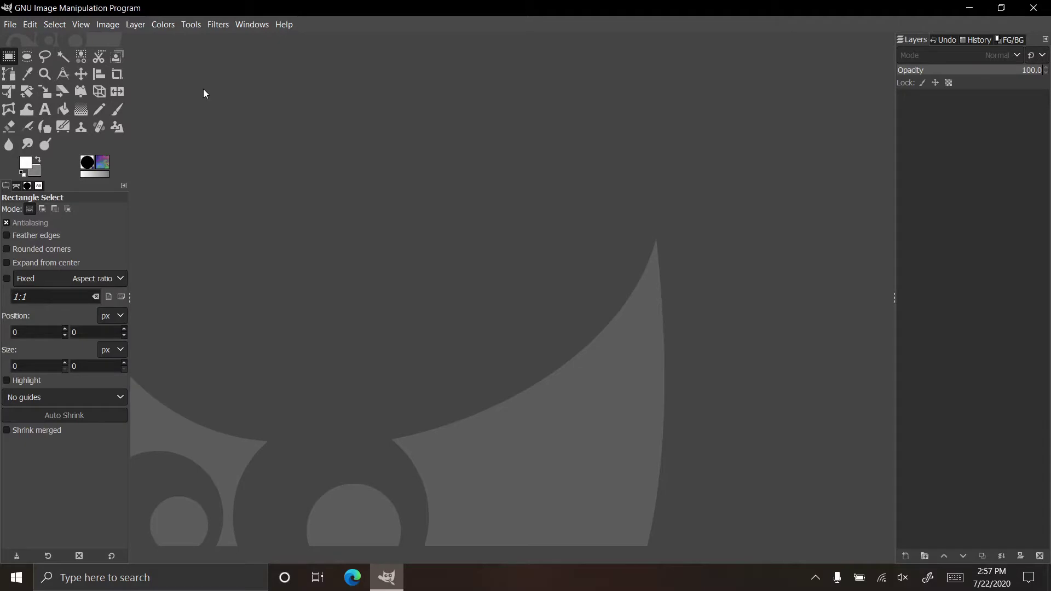
Create a new 1280 × 720 pixel image with a transparent Background layer.
left_click(10, 25)
key("Escape")
key("alt+e")
key("Left")
left_click(14, 38)
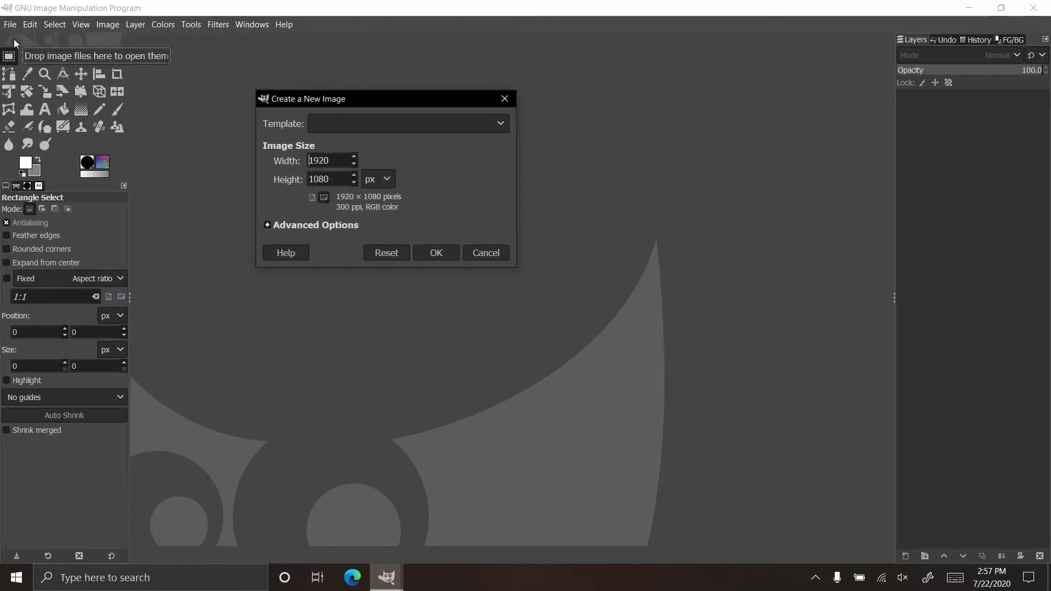
key("Tab")
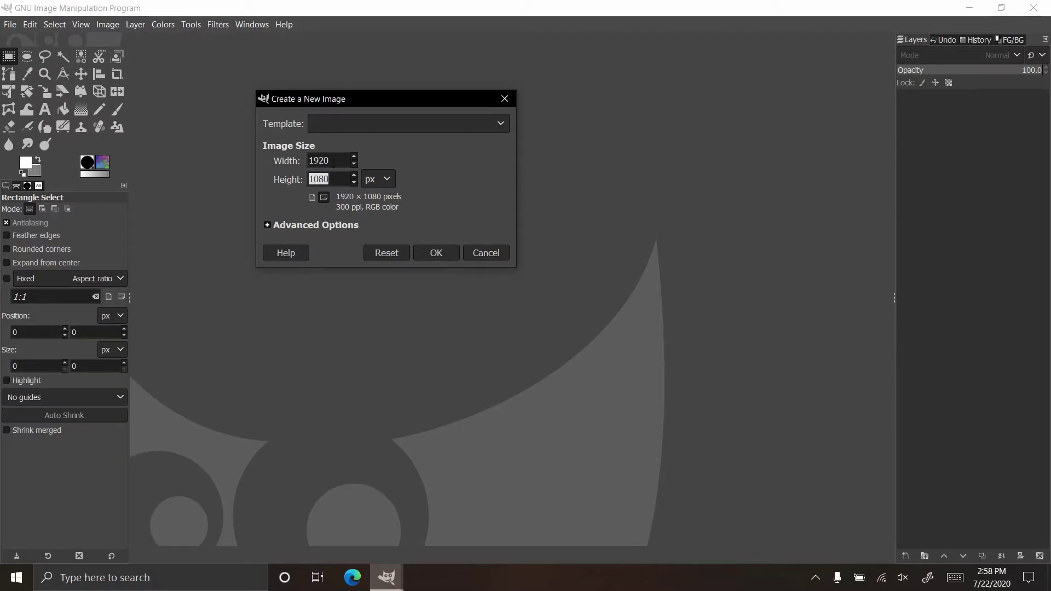
type("720")
key("shift+Tab")
type("1280")
left_click(328, 181)
left_click(427, 251)
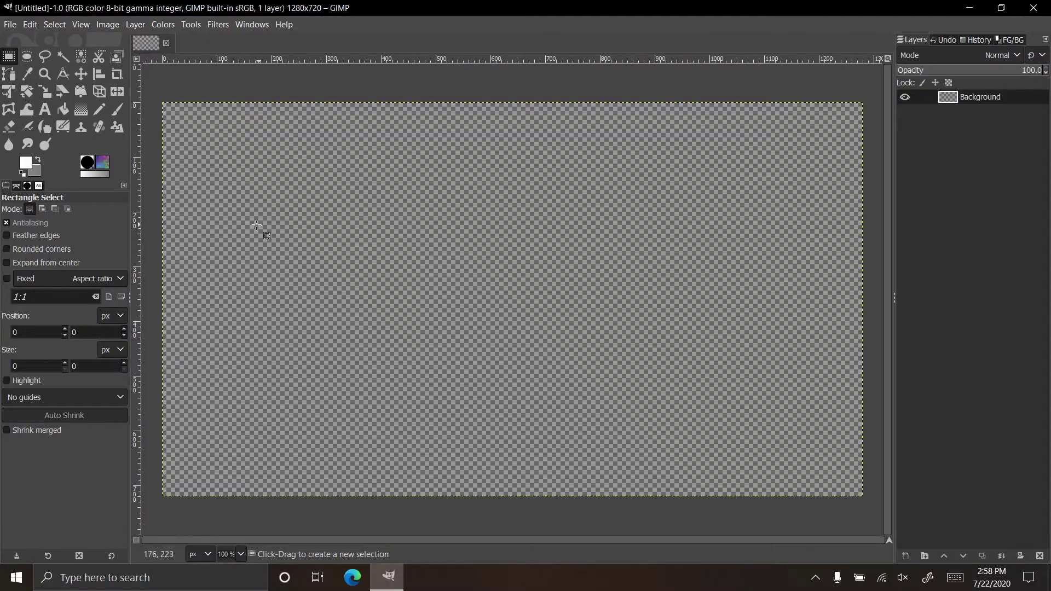
Rename the Background layer to 'Nebula Plasma'.
double_click(969, 98)
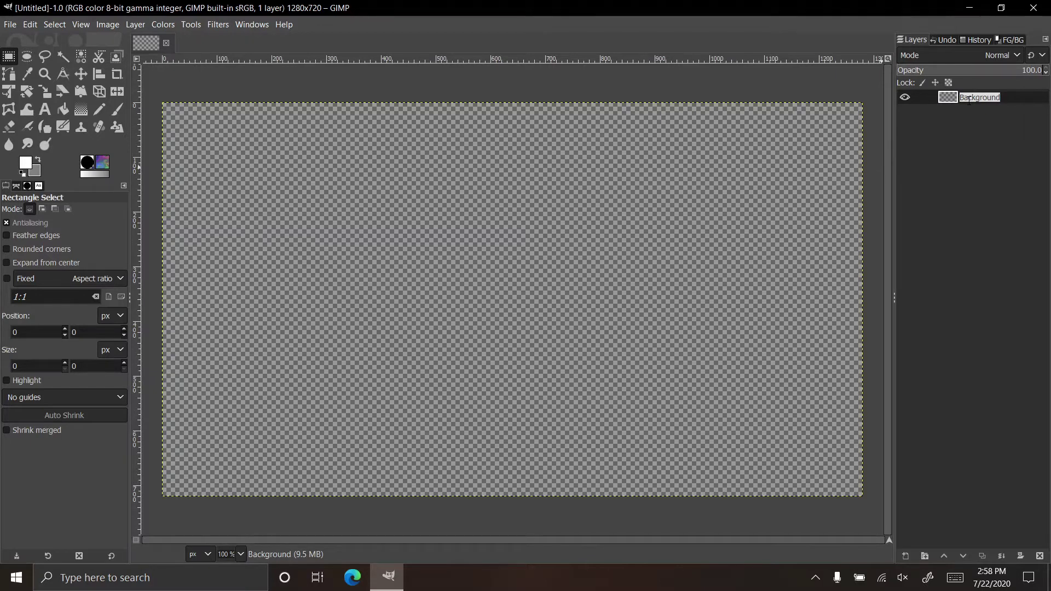
type("Nebula Plasma")
key("Return")
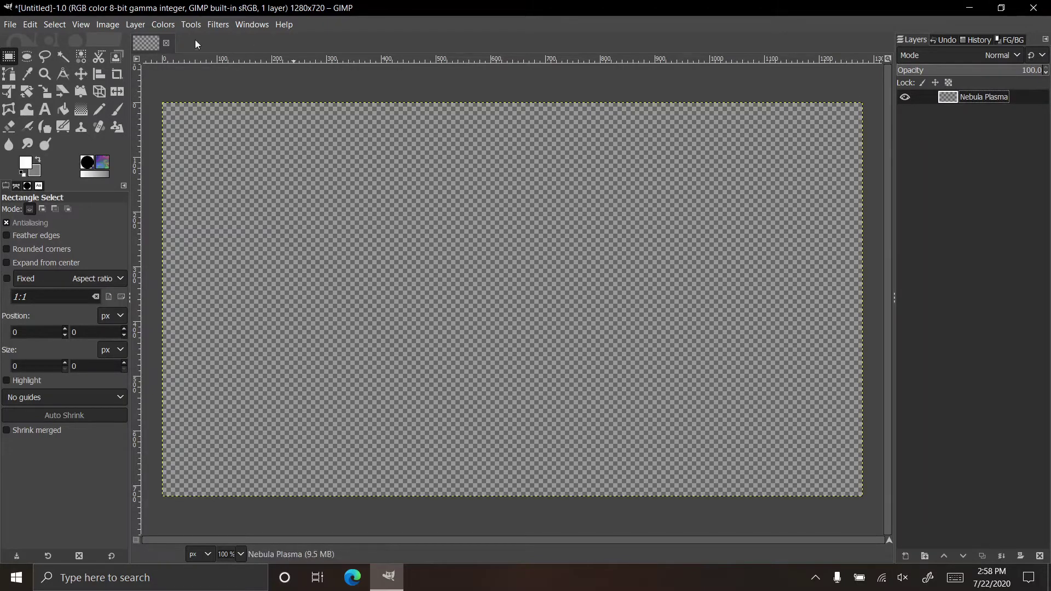
Render a Plasma cloud at turbulence 1.000 onto Nebula Plasma, trying two new seeds first.
left_click(166, 25)
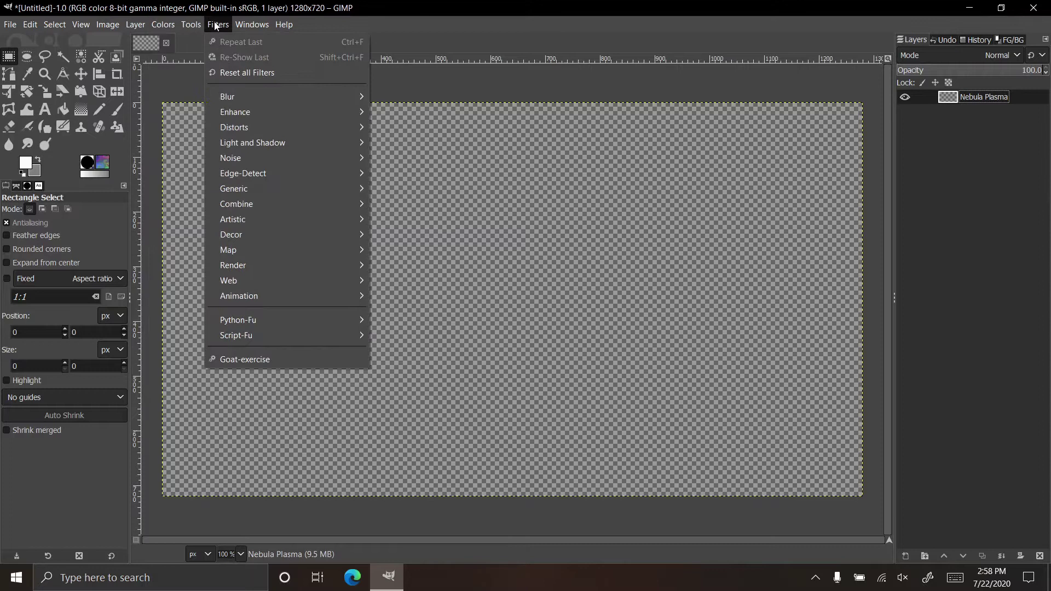
mouse_move(350, 271)
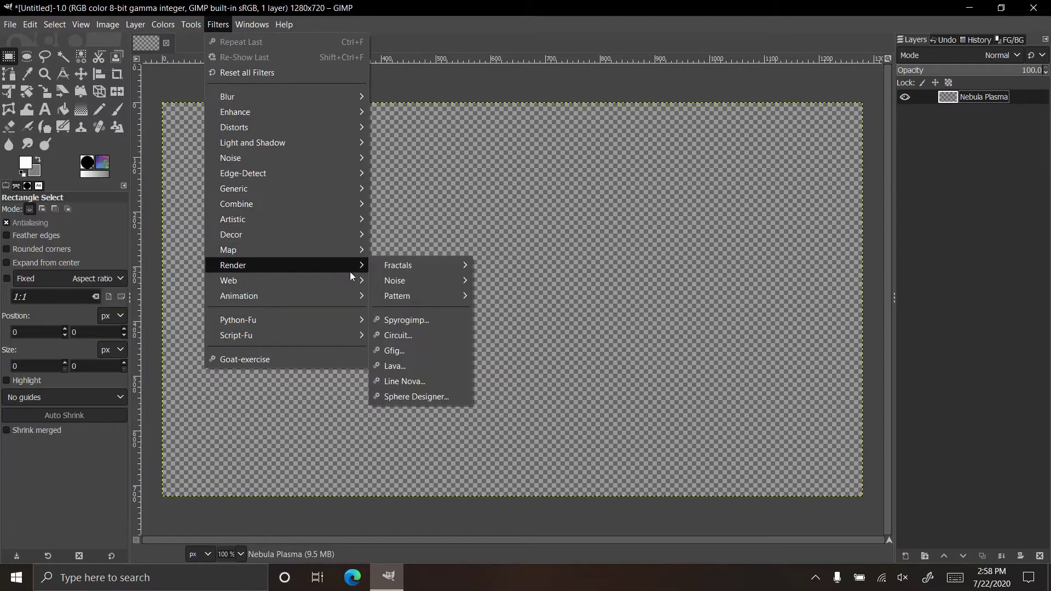
mouse_move(430, 277)
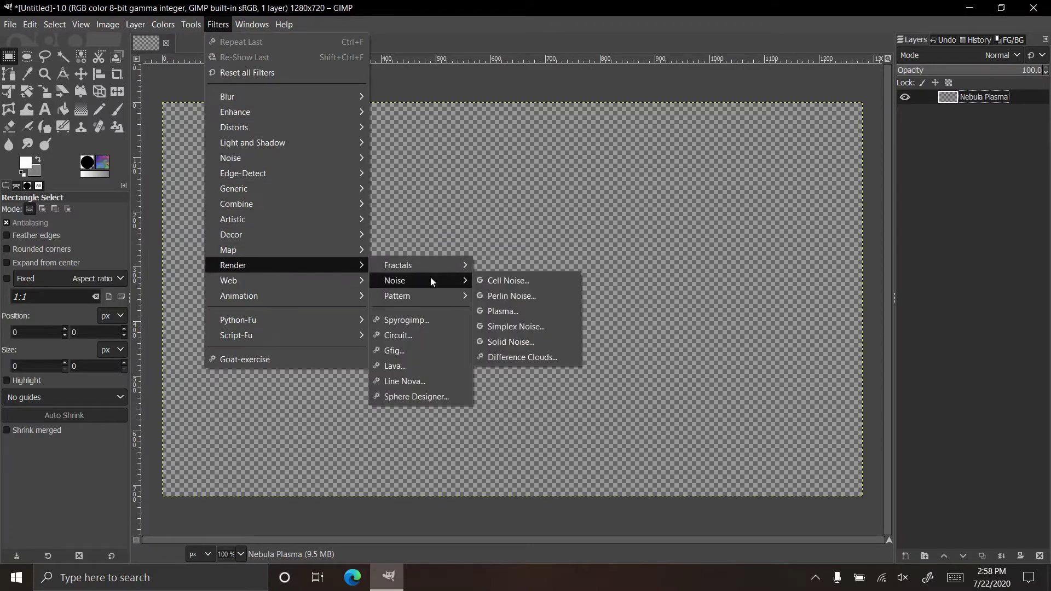
left_click(501, 311)
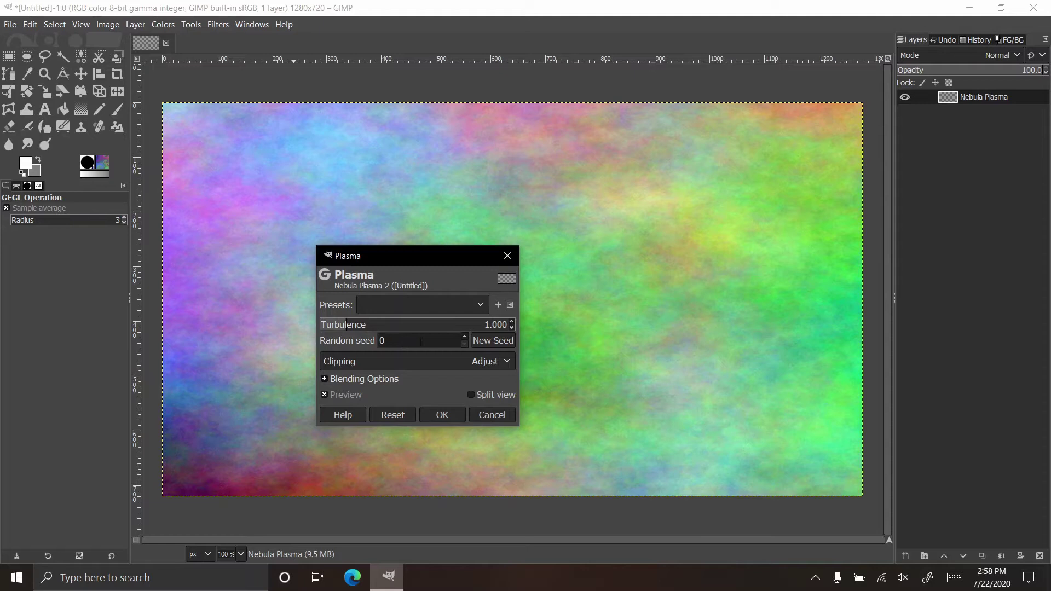
left_click(484, 343)
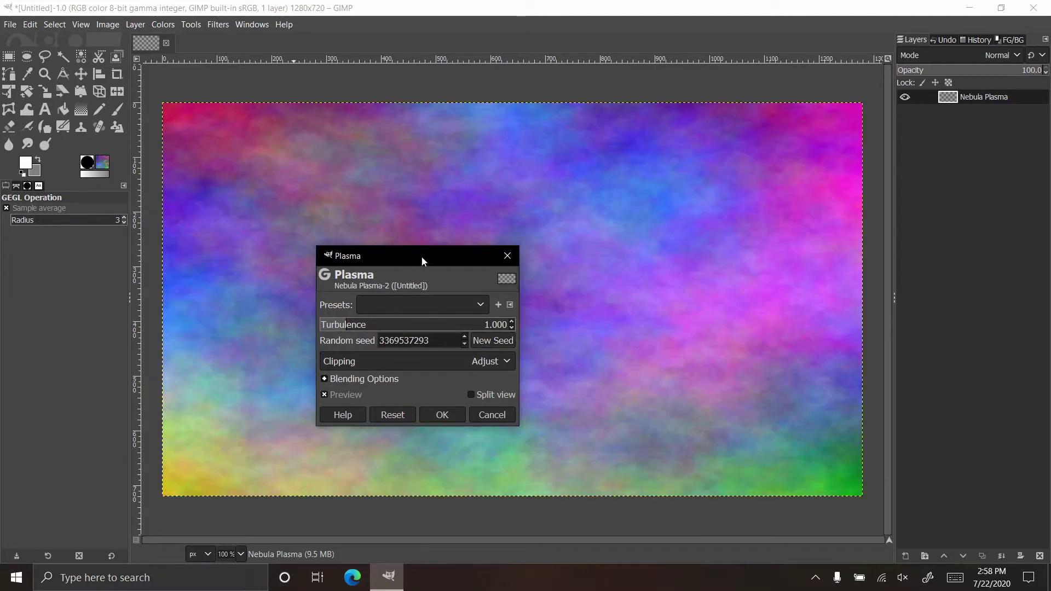
left_click_drag(422, 261, 746, 317)
left_click(826, 399)
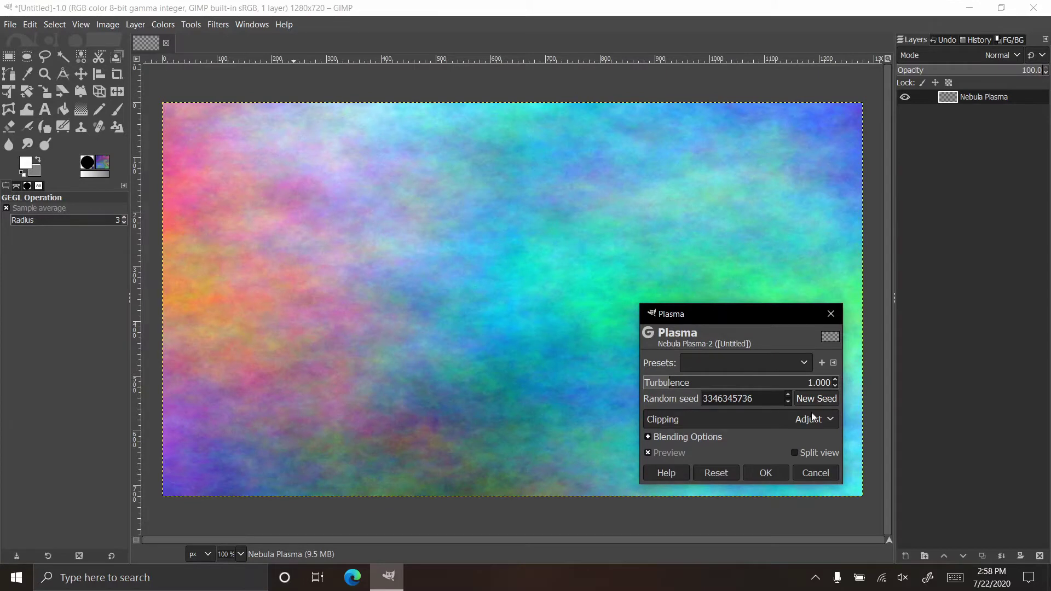
left_click(765, 473)
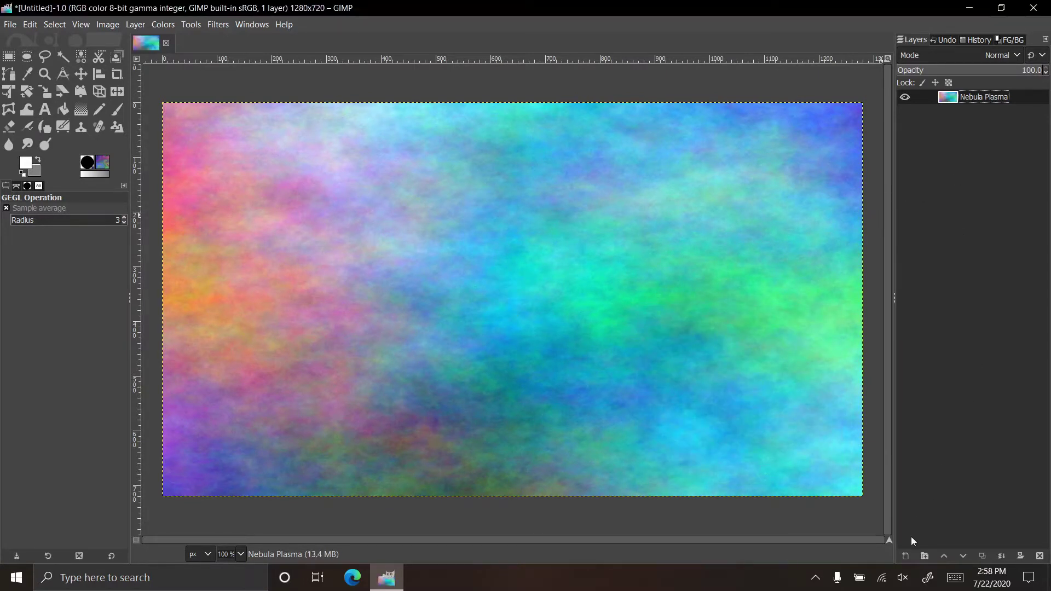
Add a new transparent layer named 'Nebula Noise' above Nebula Plasma.
left_click(905, 556)
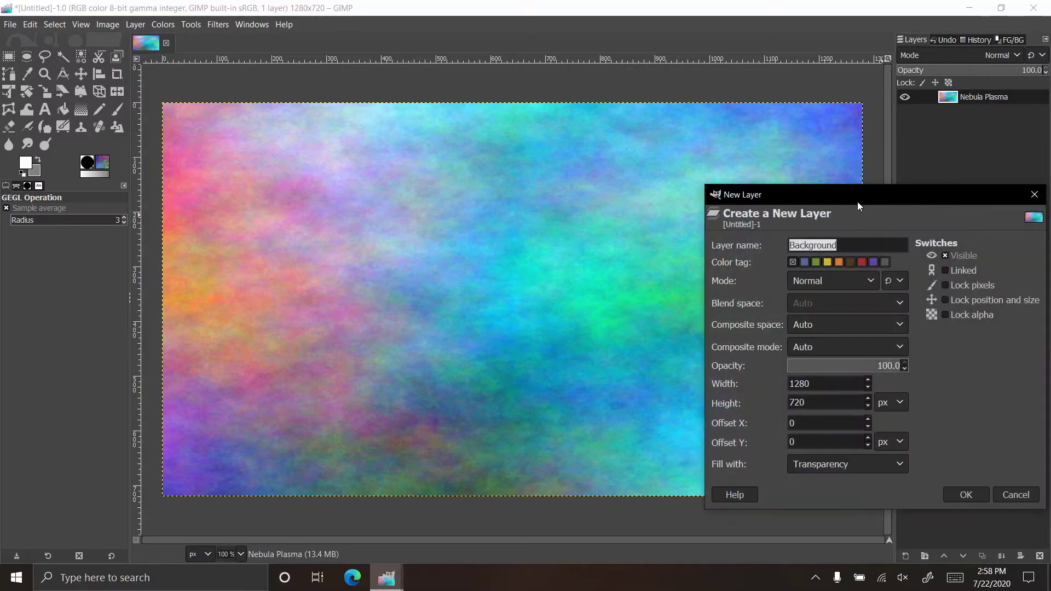
left_click_drag(857, 202, 770, 186)
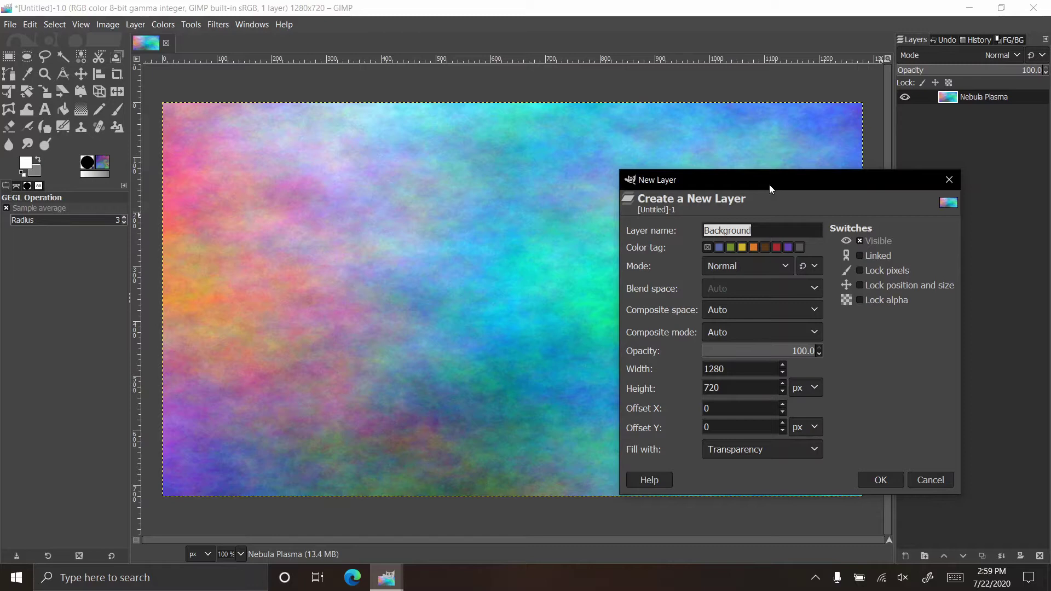
type("Nebula Noise")
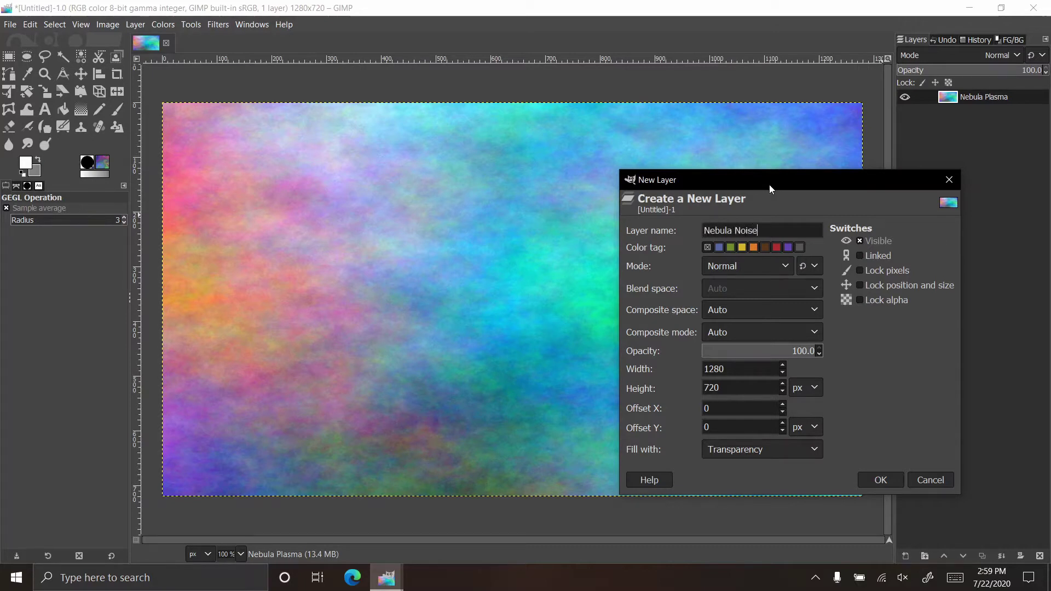
key("Return")
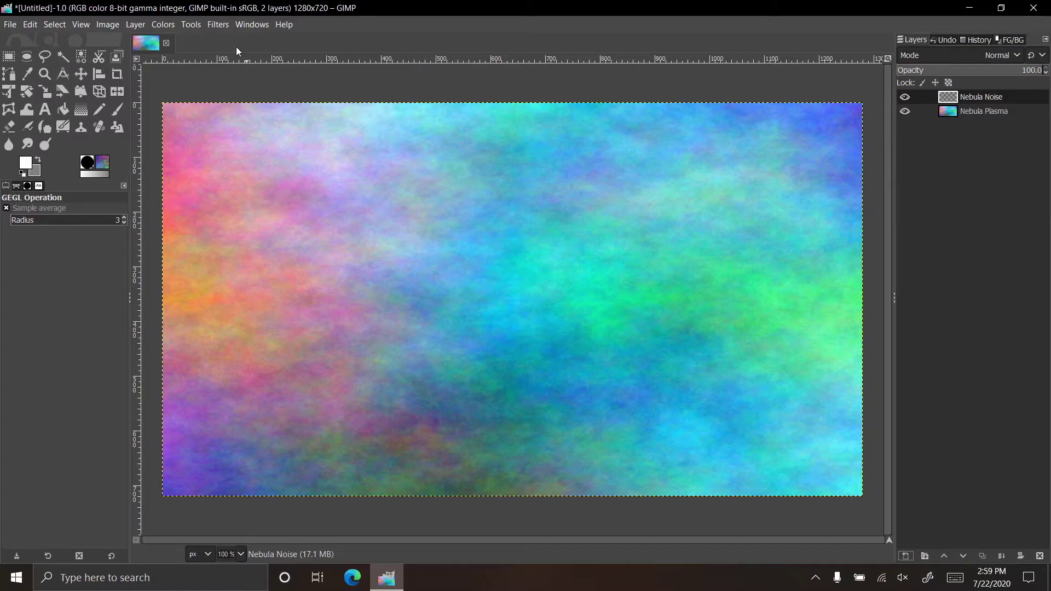
Render grey Solid Noise with X/Y size 5.604 and detail 5, rerolling the seed several times.
left_click(222, 27)
mouse_move(340, 283)
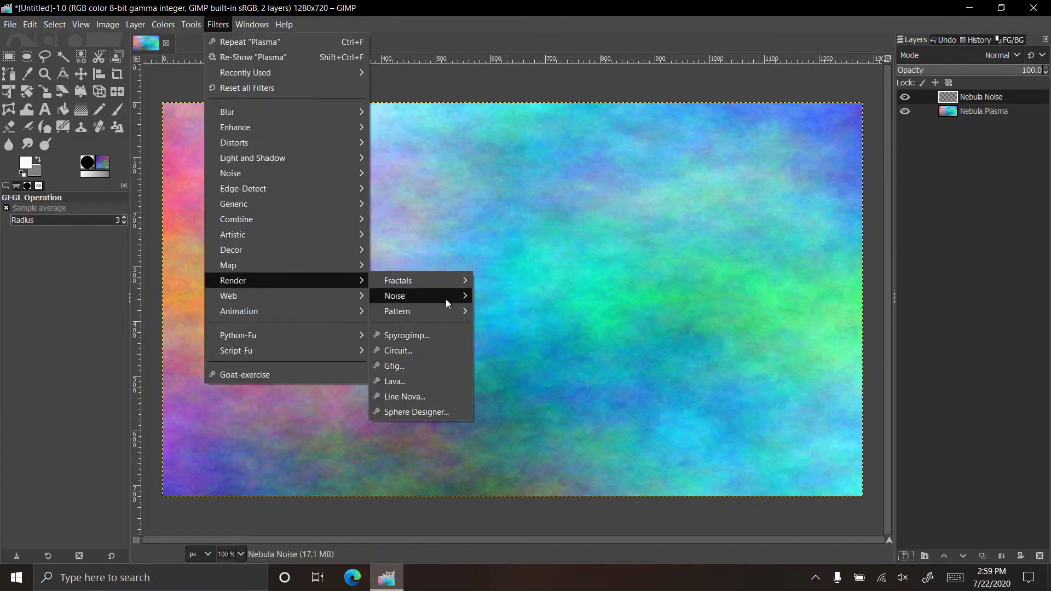
mouse_move(447, 303)
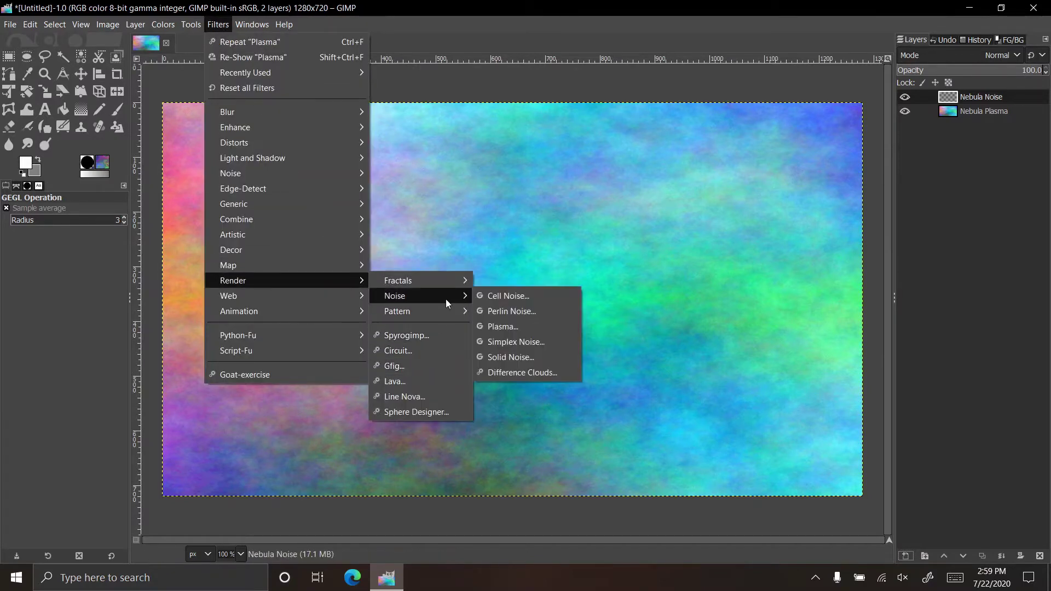
left_click(533, 356)
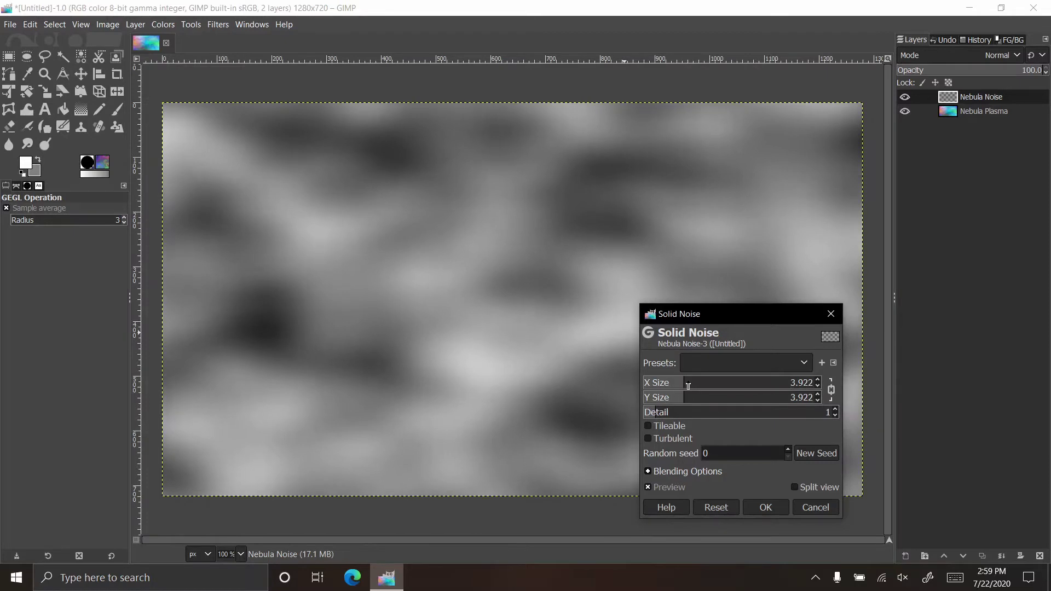
left_click_drag(685, 385, 696, 413)
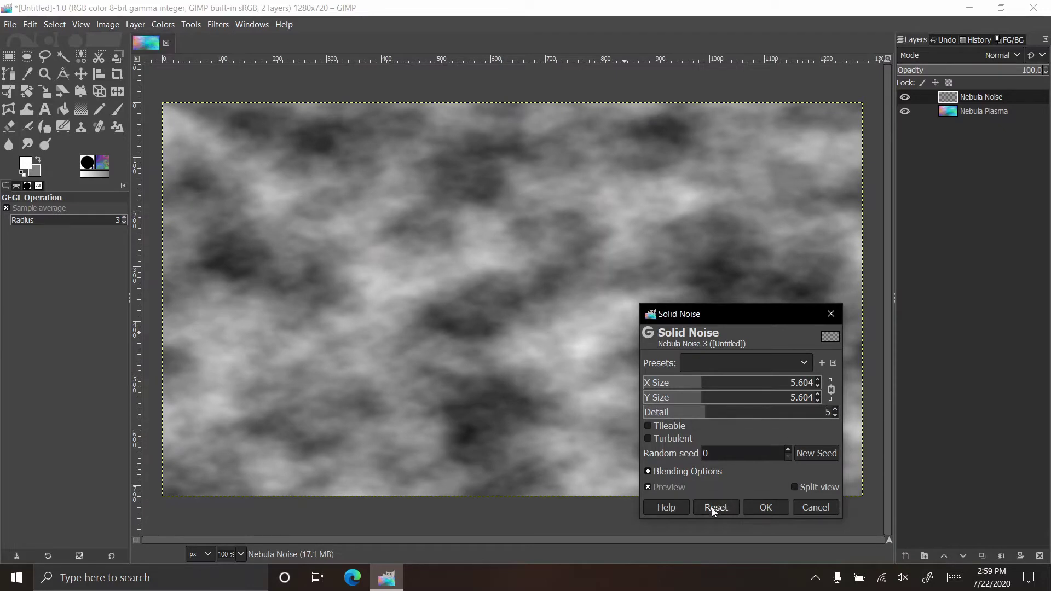
left_click(824, 453)
left_click(825, 454)
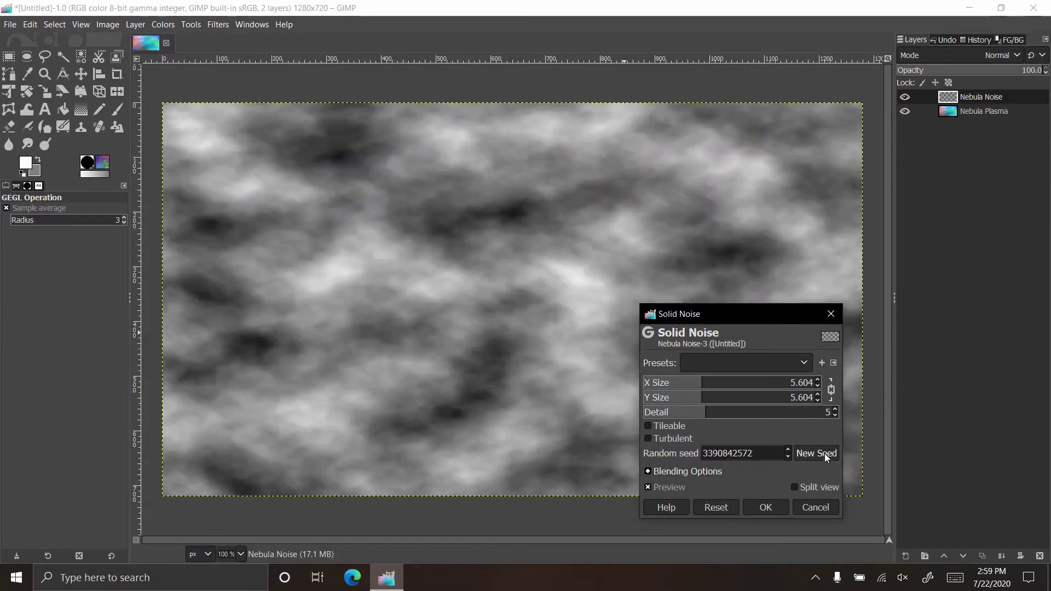
left_click(824, 454)
left_click(825, 454)
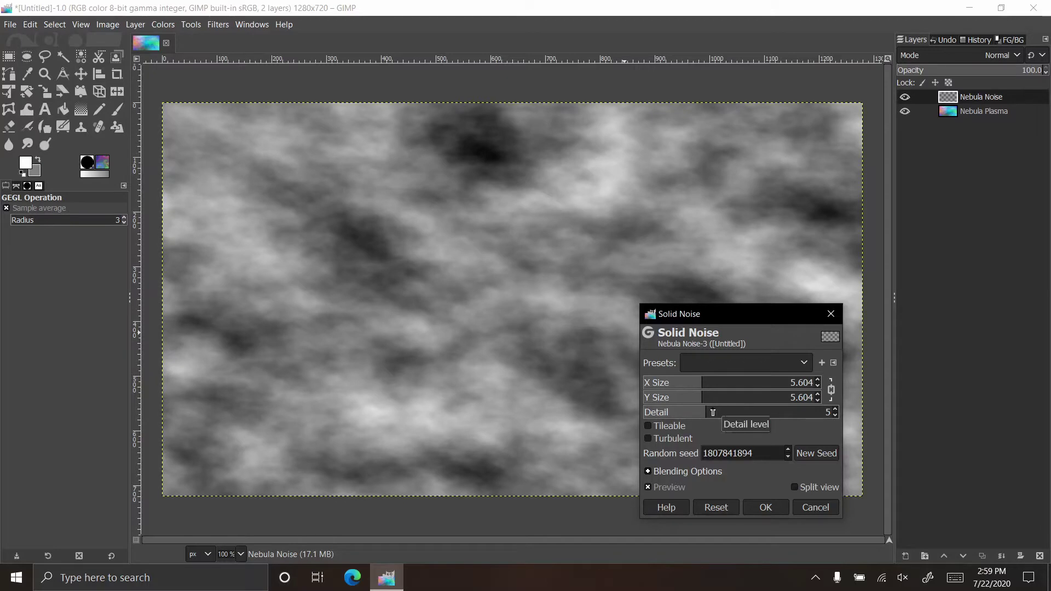
left_click(766, 507)
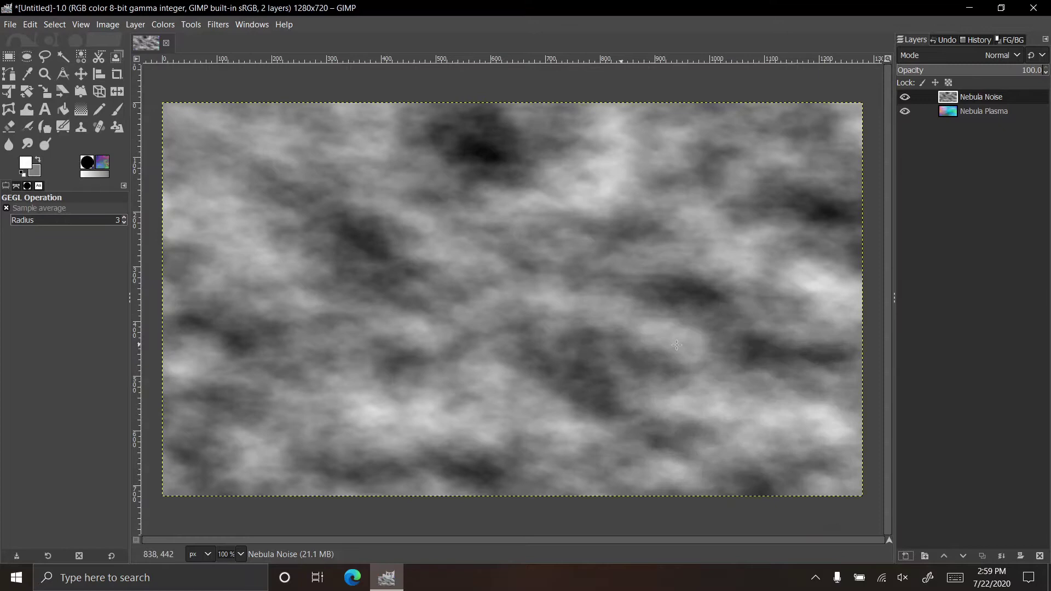
Add a new transparent layer named 'Color Plasma' at the top of the stack.
left_click(904, 556)
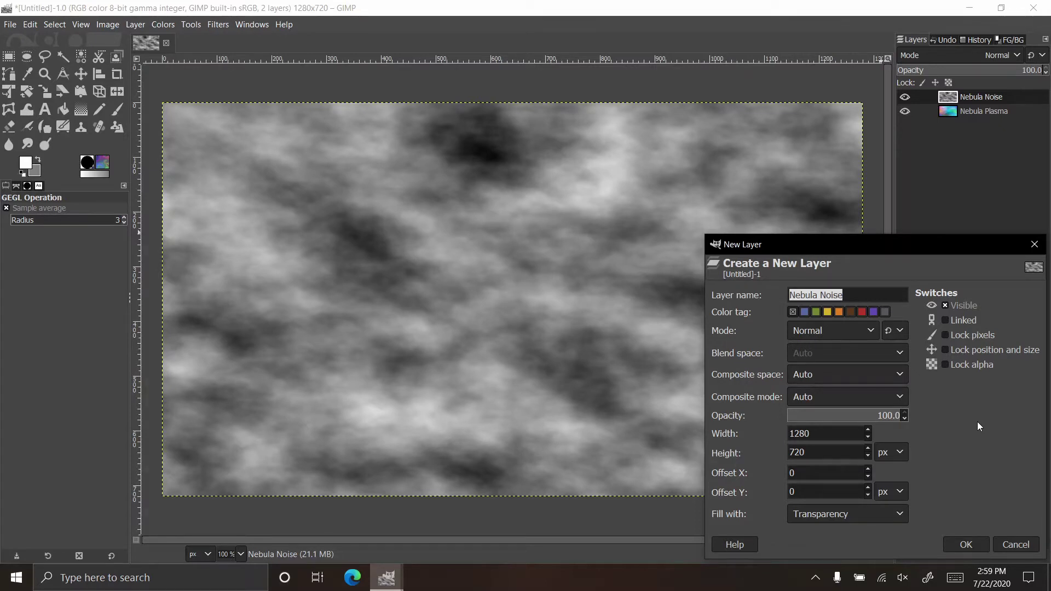
type("Colo")
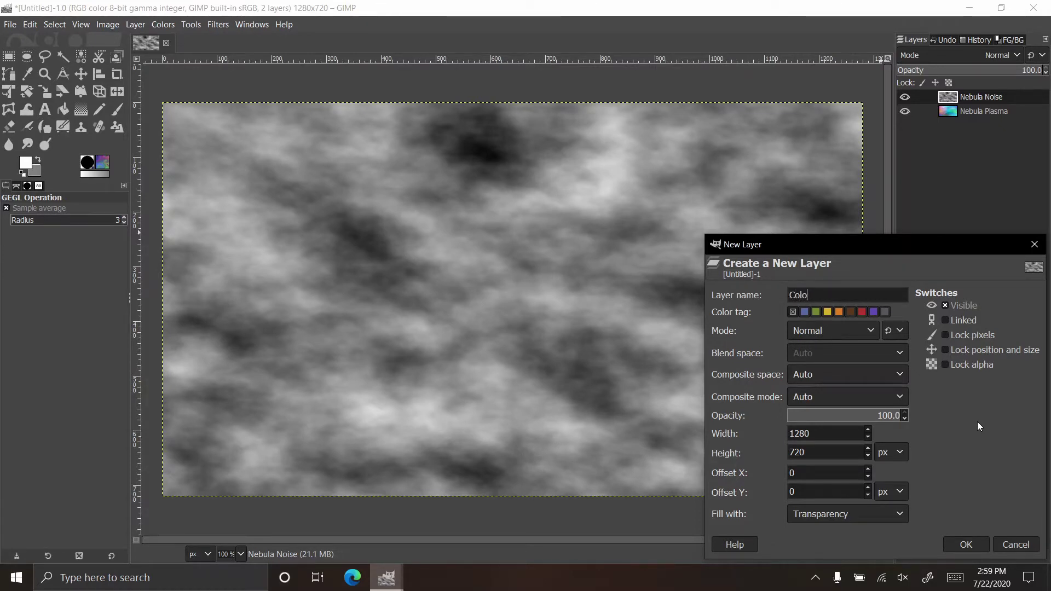
type("r Plasma")
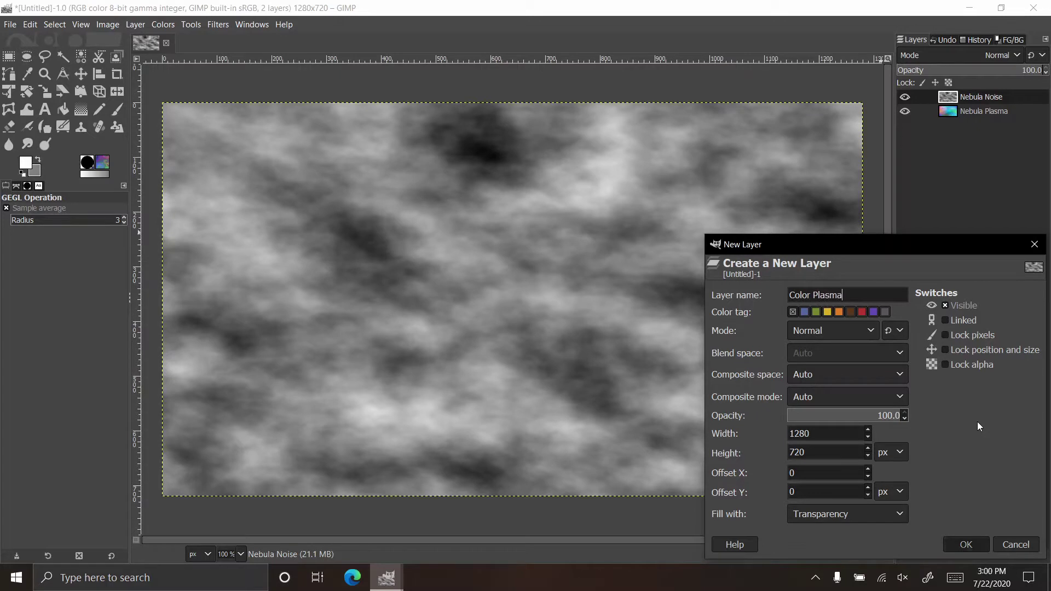
key("Return")
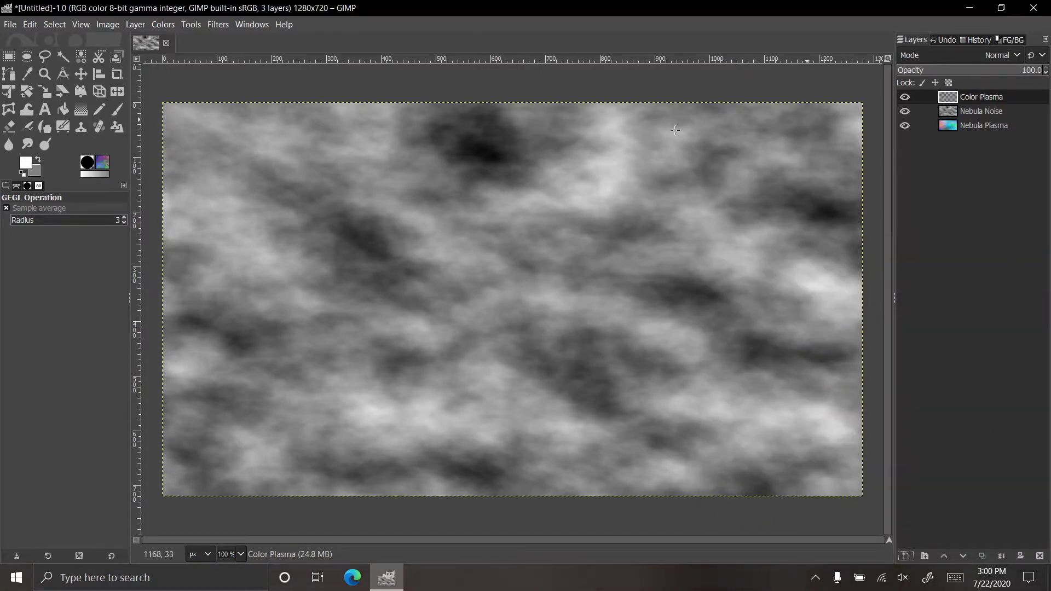
Render Plasma onto Color Plasma, rerolling the seed six times until red-purple-green clouds appear.
left_click(207, 26)
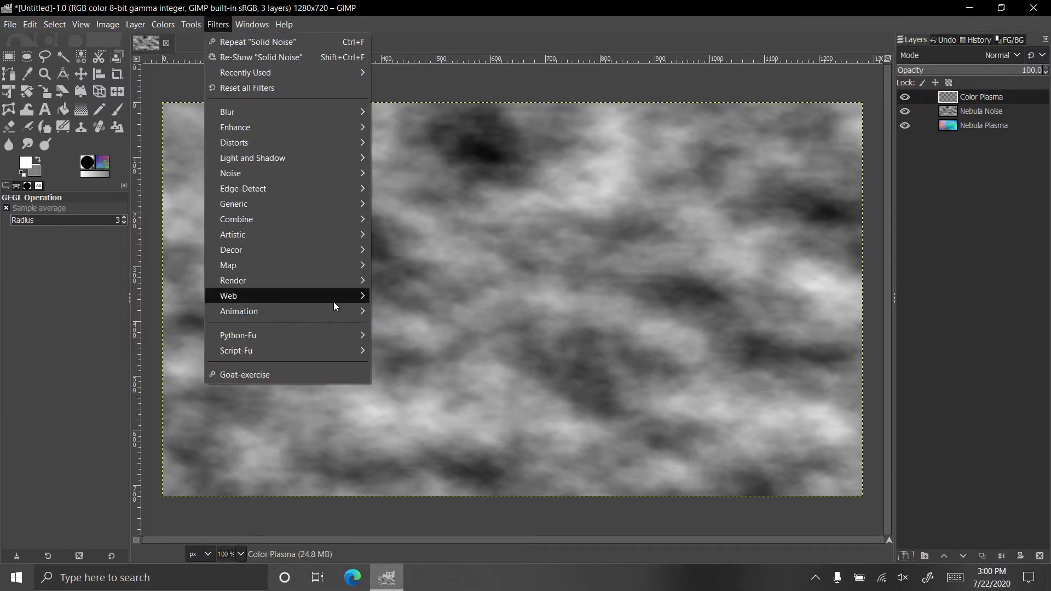
mouse_move(345, 280)
mouse_move(431, 293)
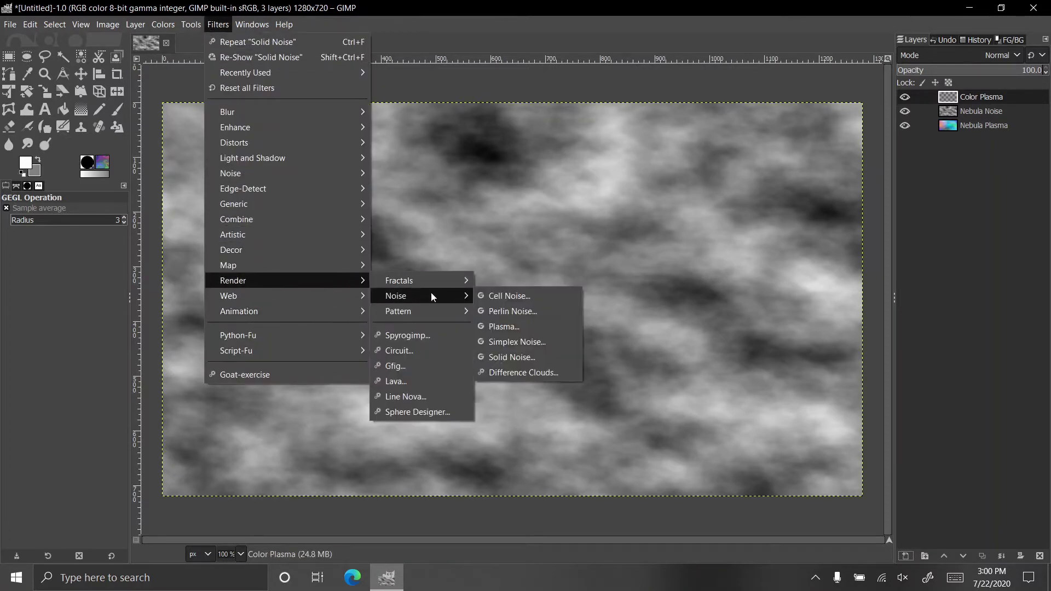
left_click(507, 326)
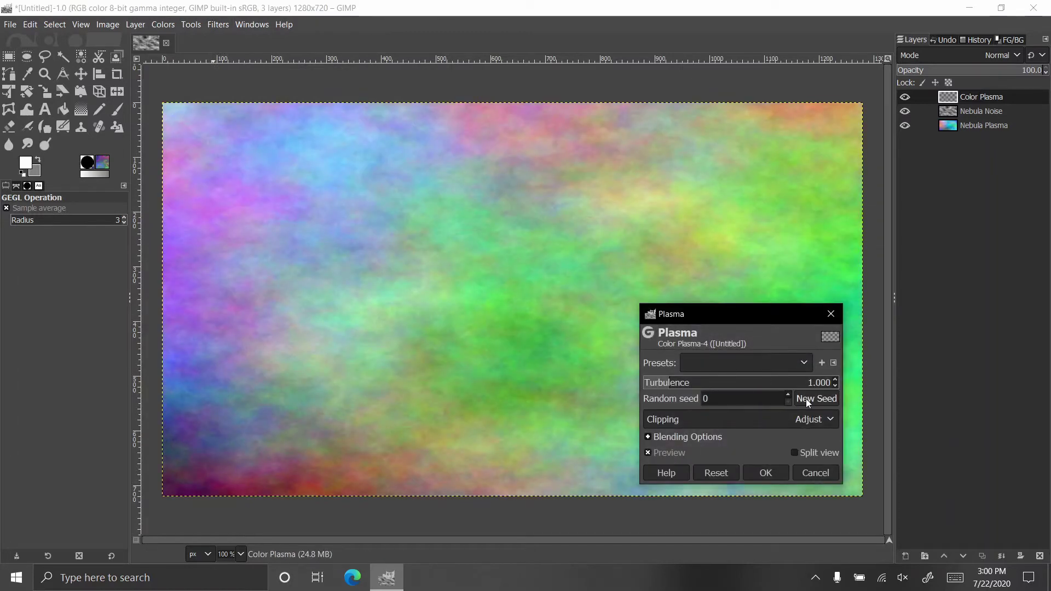
left_click(806, 399)
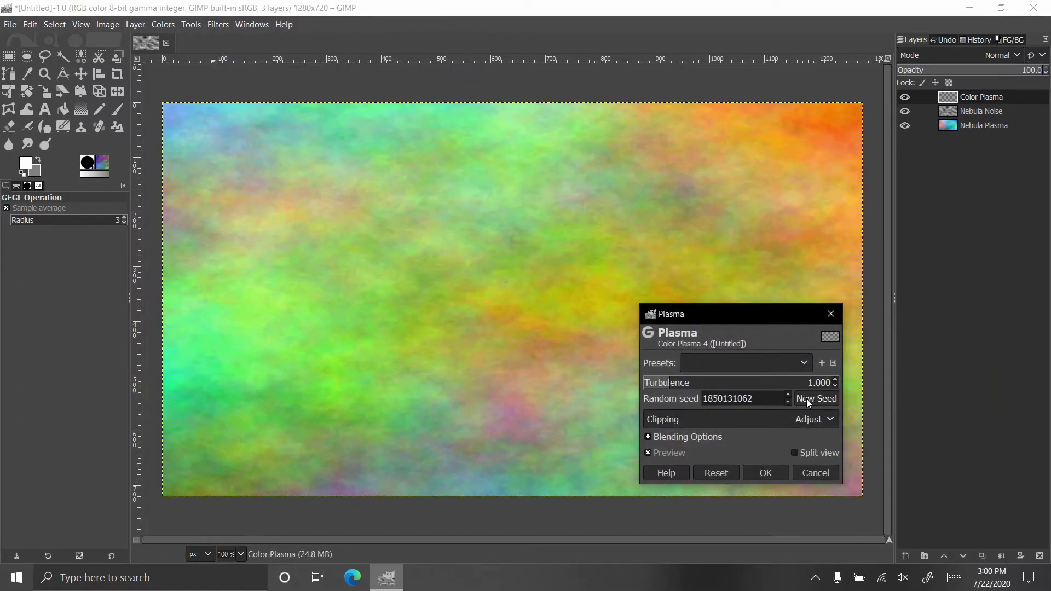
left_click(806, 398)
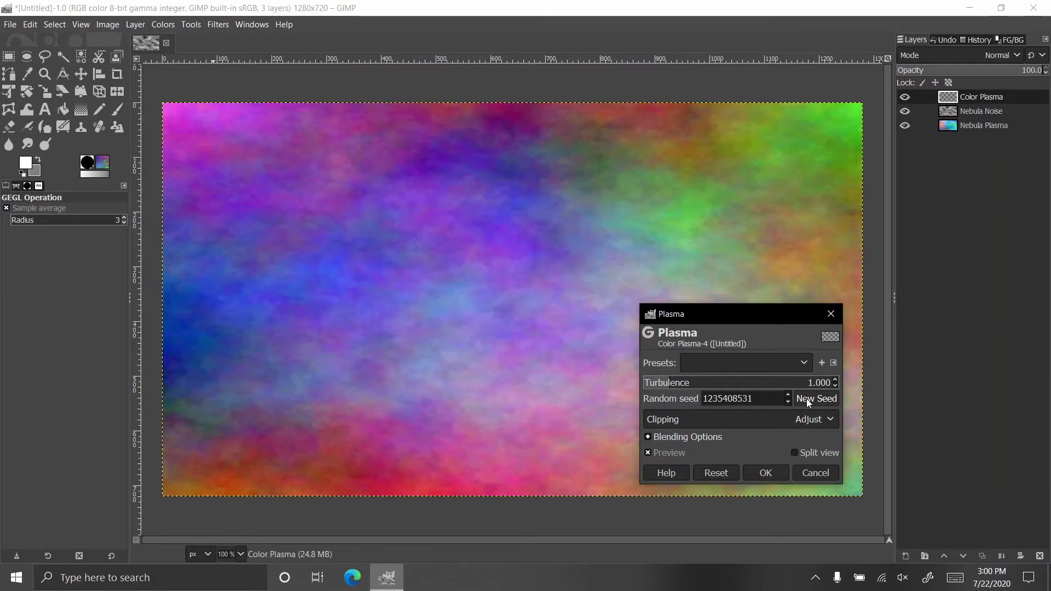
left_click(806, 399)
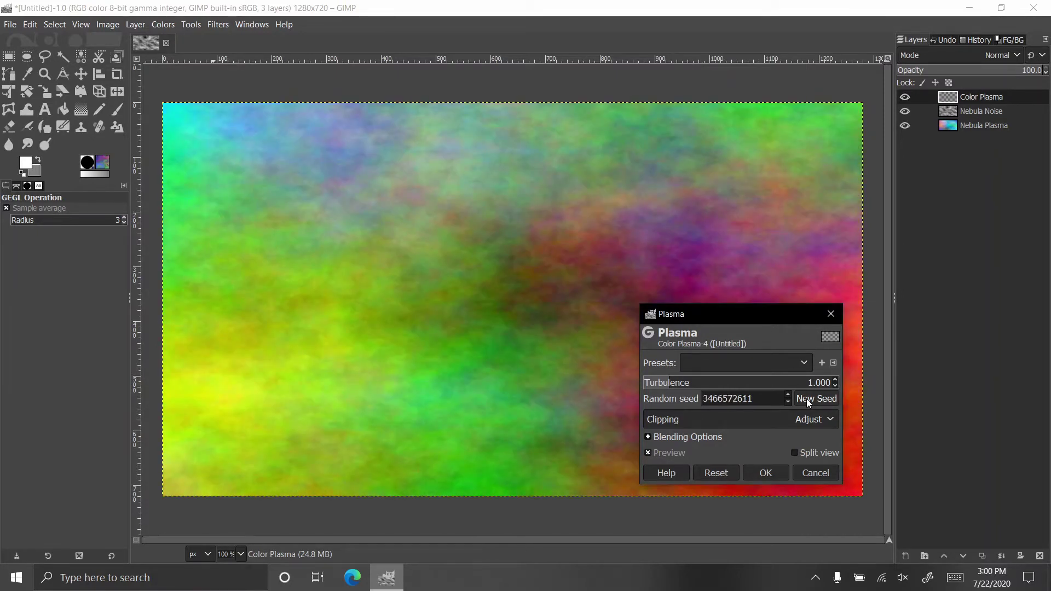
left_click(807, 399)
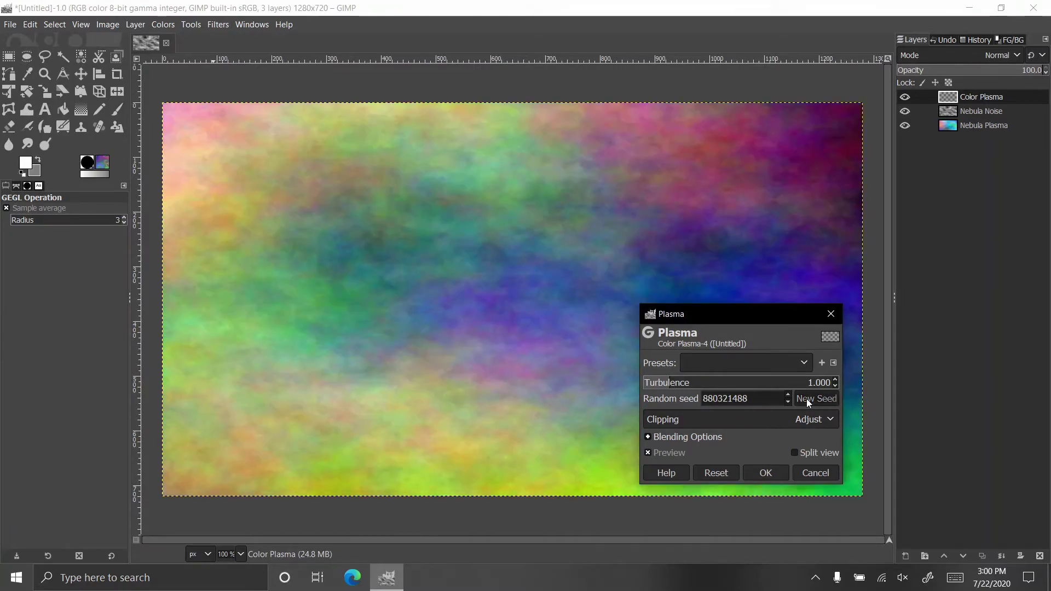
left_click(806, 398)
left_click(807, 398)
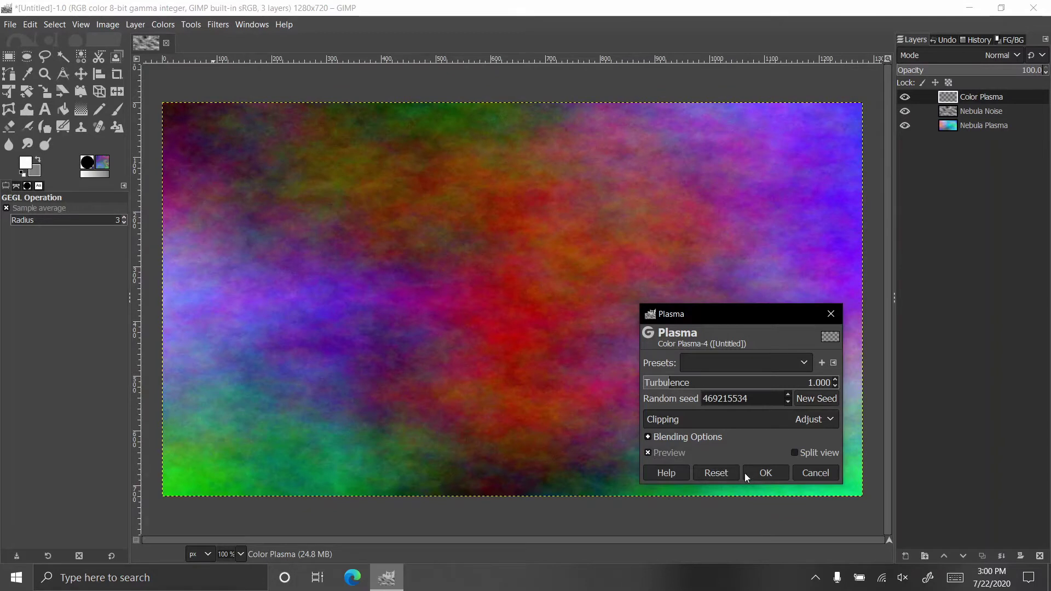
left_click(765, 473)
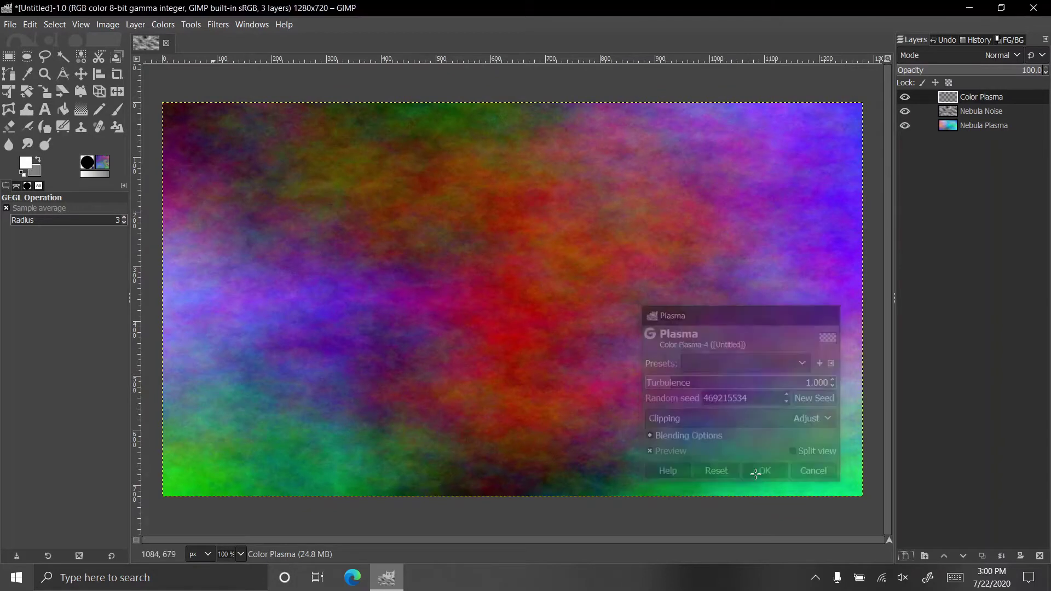
Set the Nebula Noise layer's blend mode to Linear burn.
left_click(969, 110)
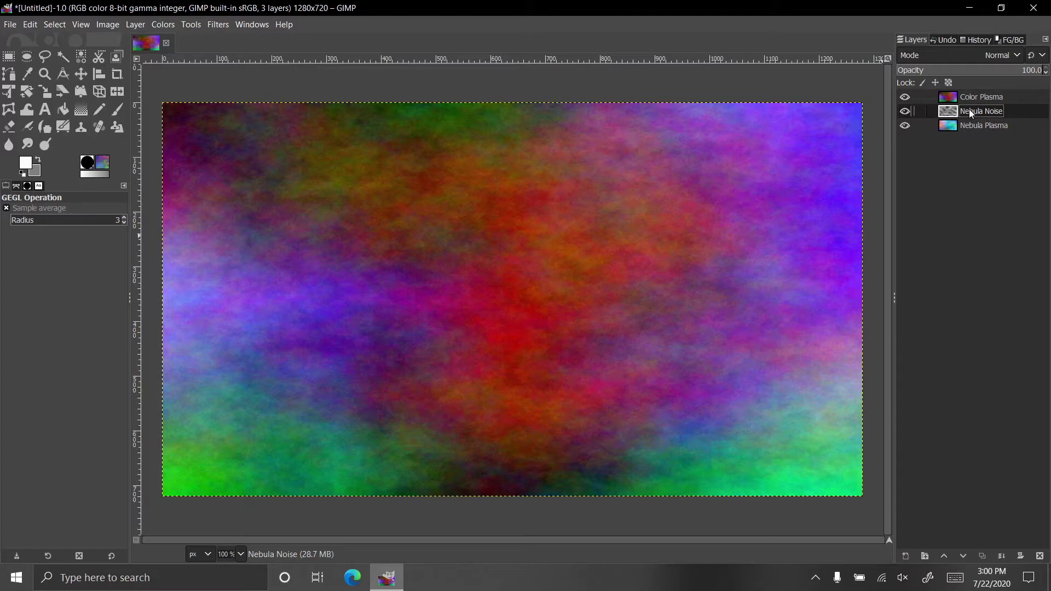
left_click(976, 53)
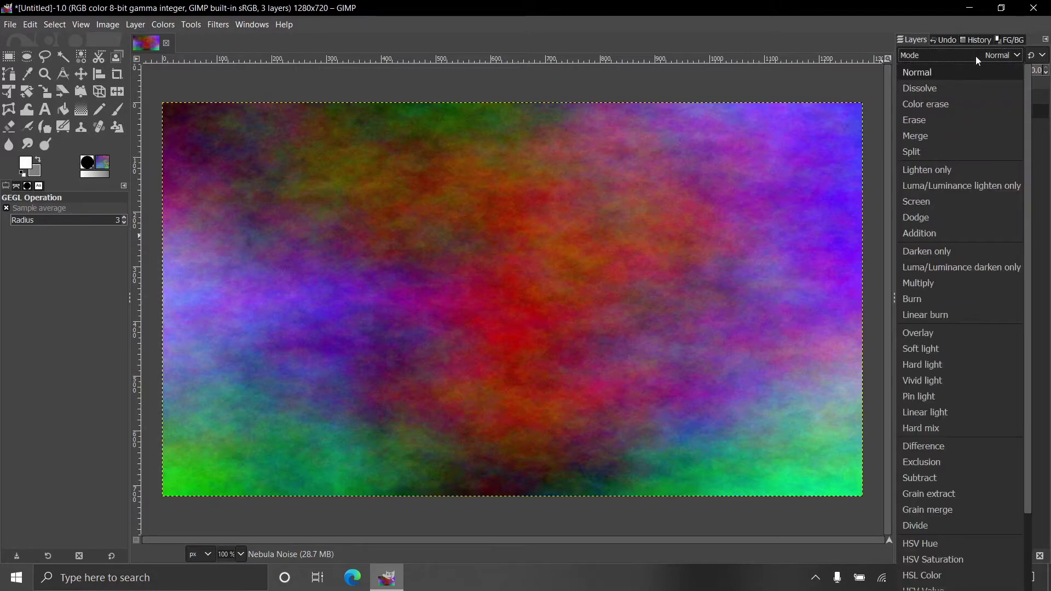
left_click(967, 317)
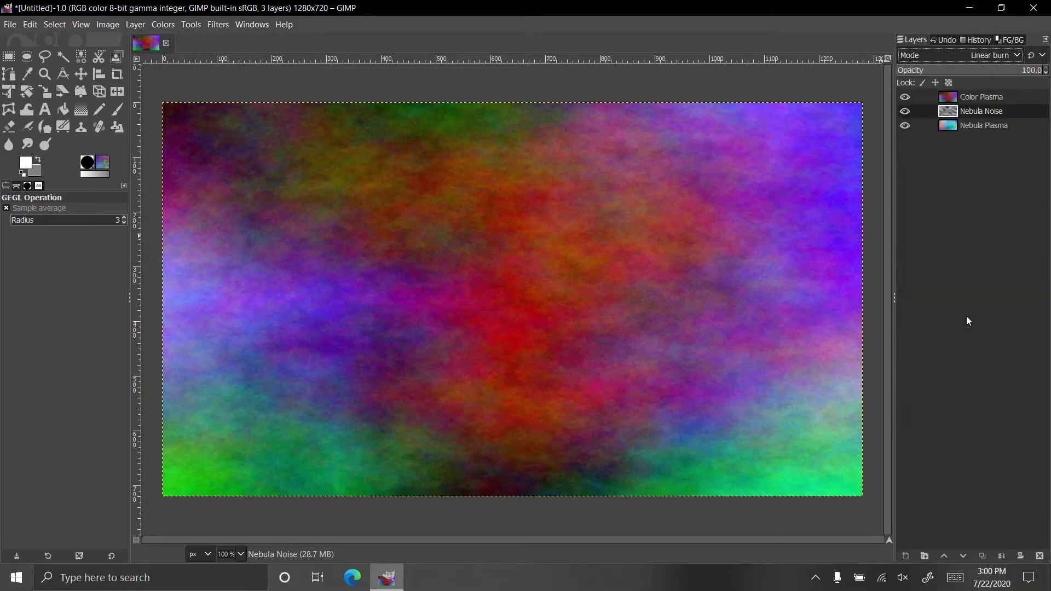
Set the Color Plasma layer's blend mode to Overlay.
left_click(967, 97)
left_click(980, 57)
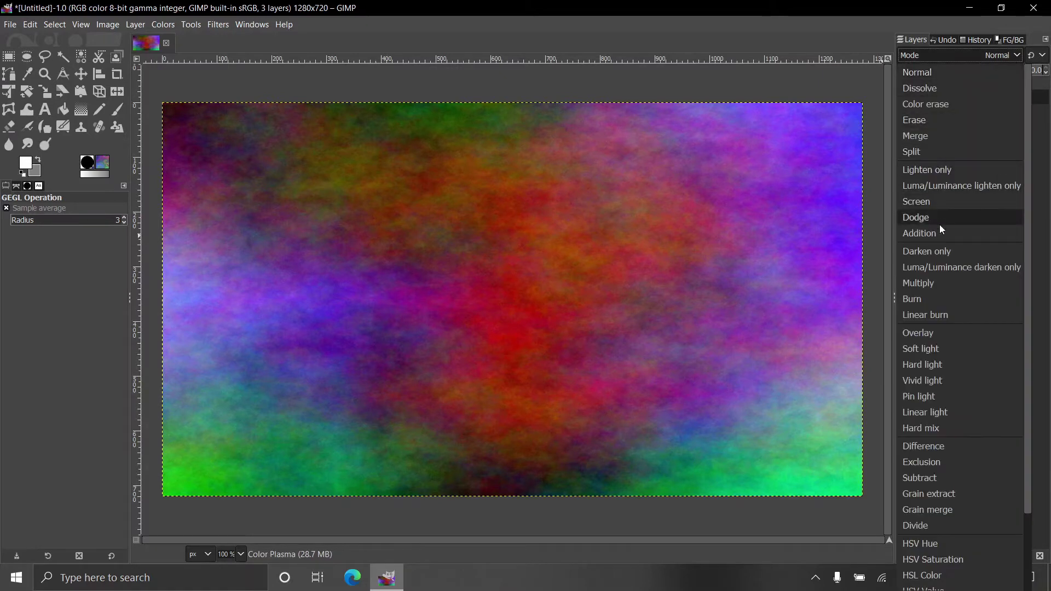
left_click(943, 340)
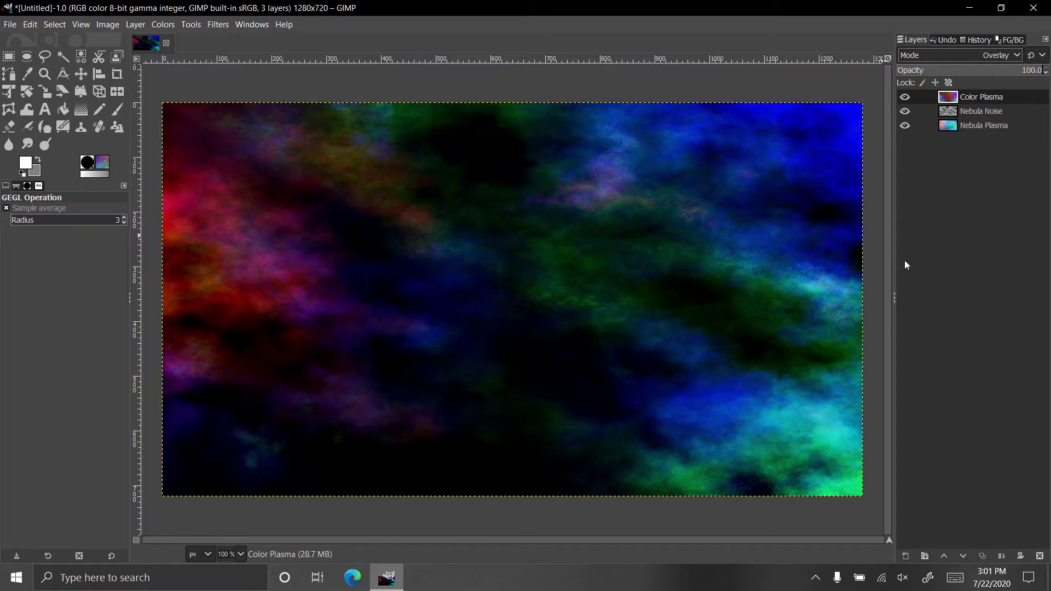
Add a 'Front Stars' layer below Color Plasma, blended in Addition mode.
left_click(906, 557)
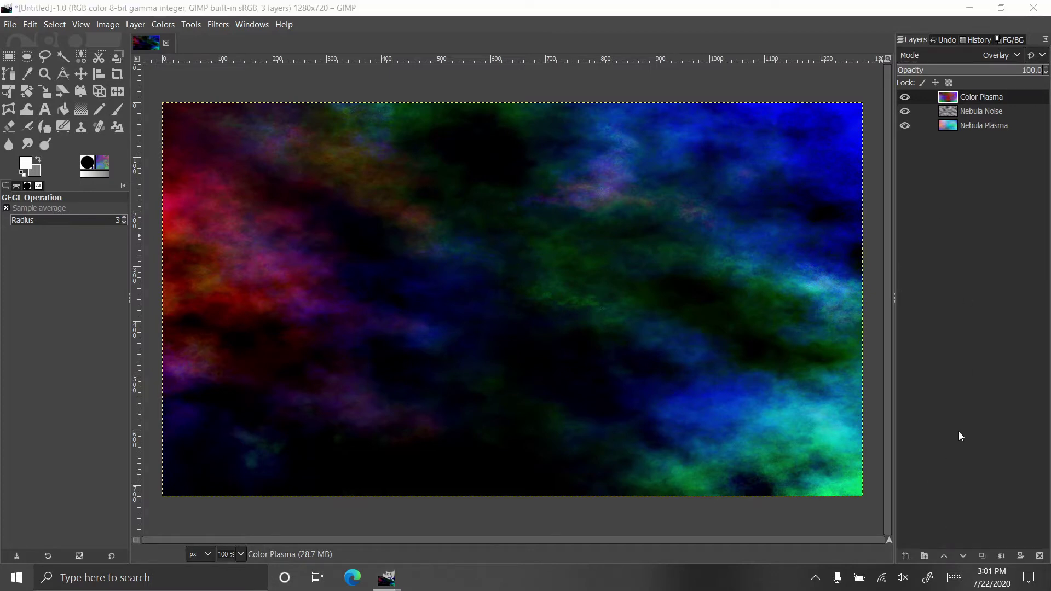
type("Front Stars")
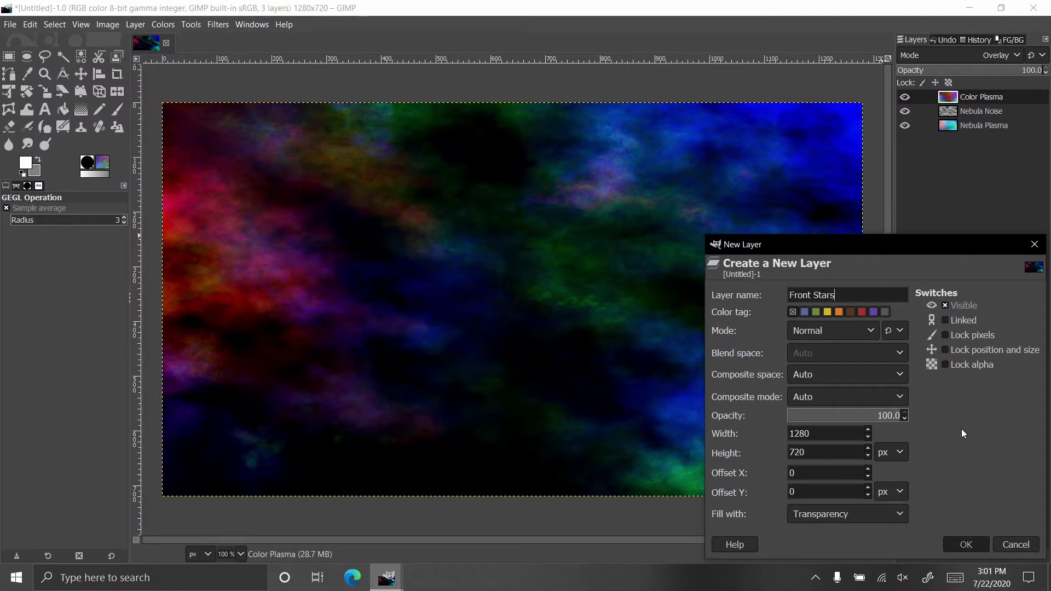
key("Return")
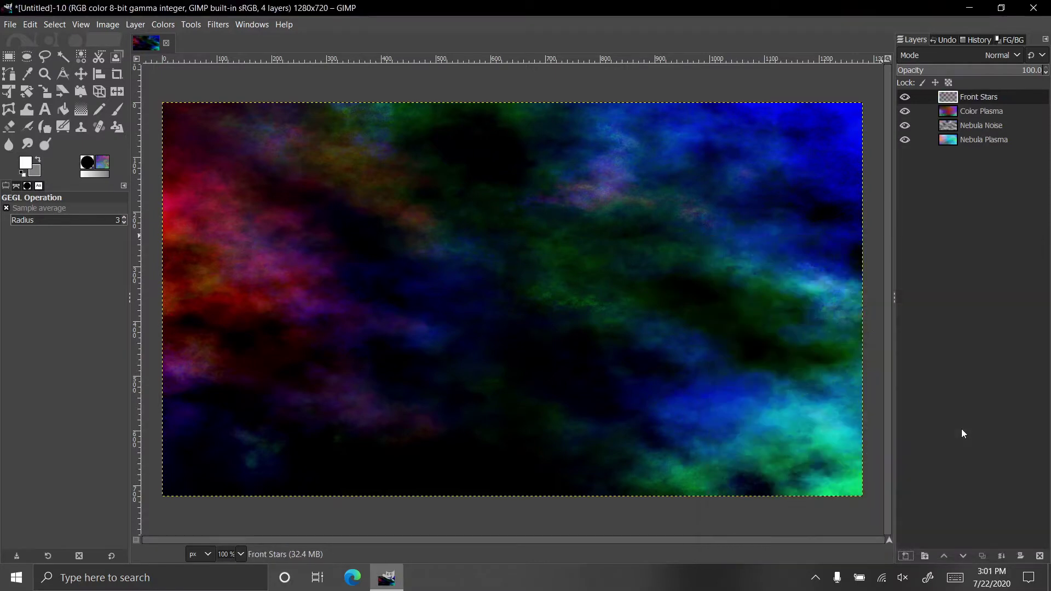
left_click_drag(983, 104, 916, 119)
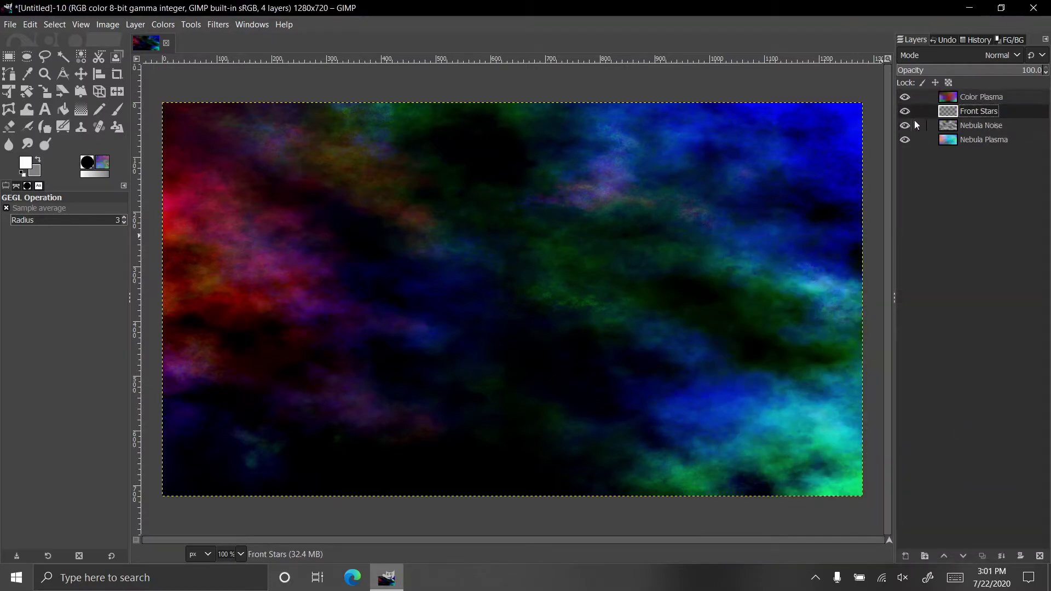
left_click(971, 55)
left_click(952, 233)
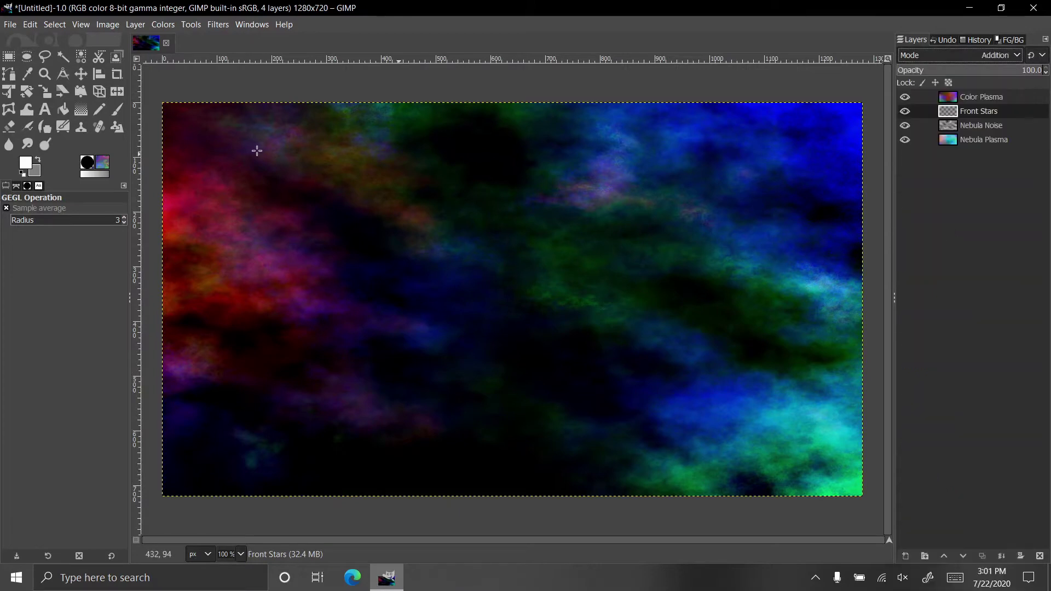
Keep white as the foreground colour and set the background colour to black (000000).
left_click(25, 162)
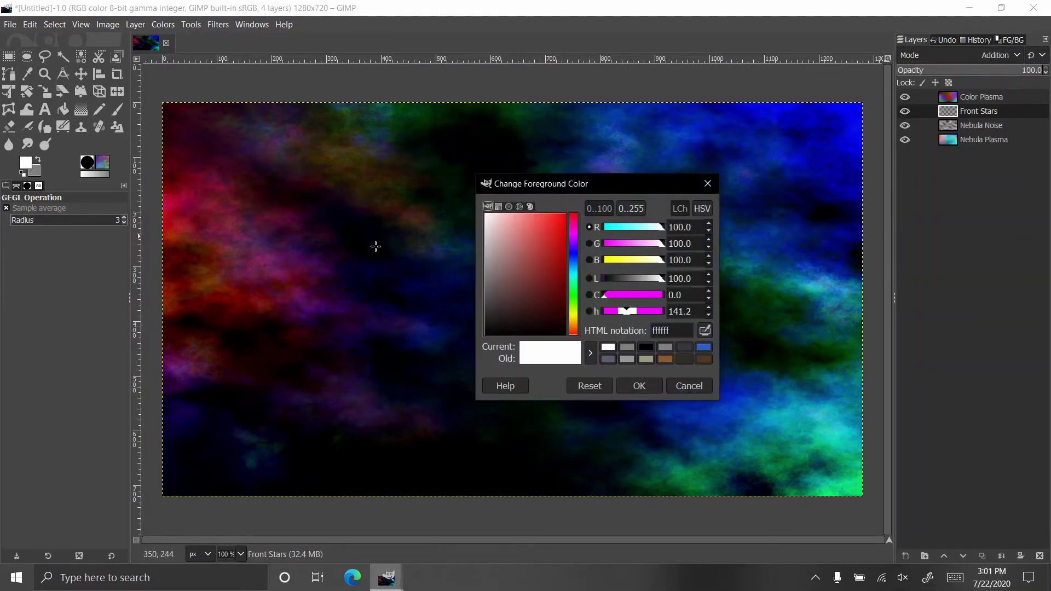
left_click(652, 390)
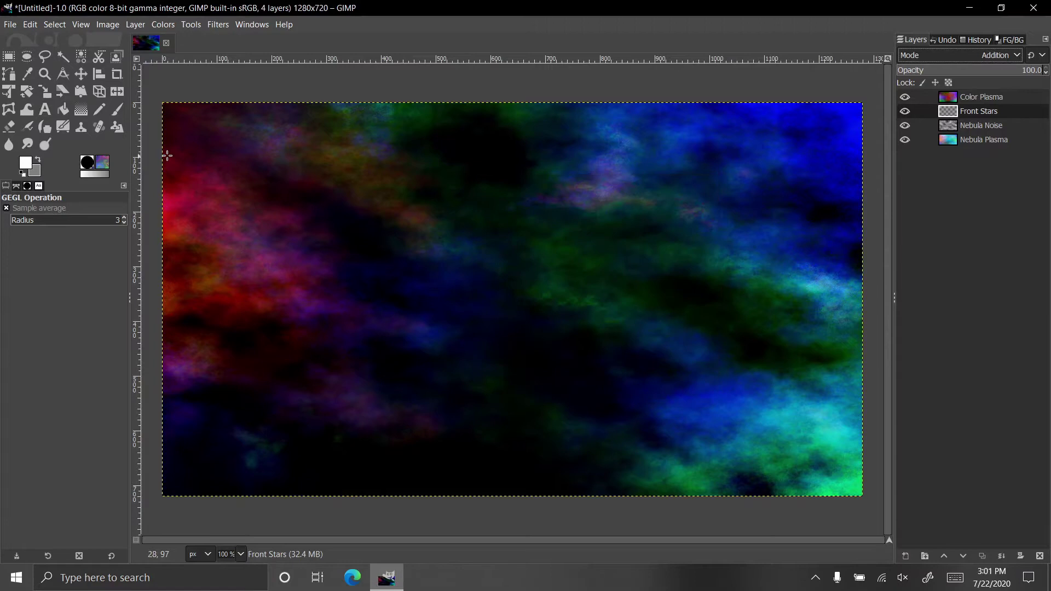
left_click(35, 172)
left_click(646, 347)
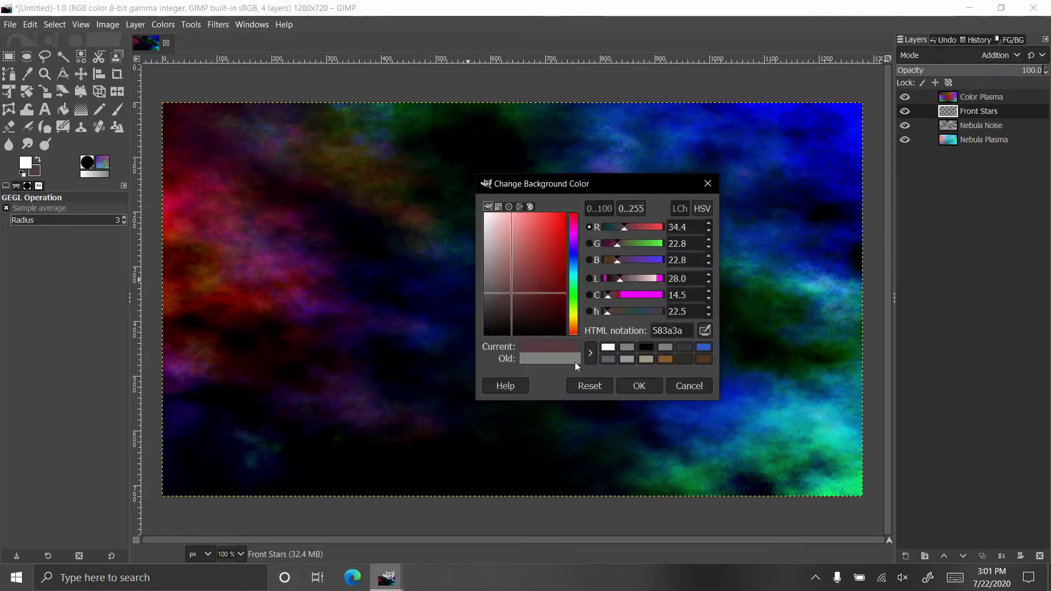
left_click(640, 386)
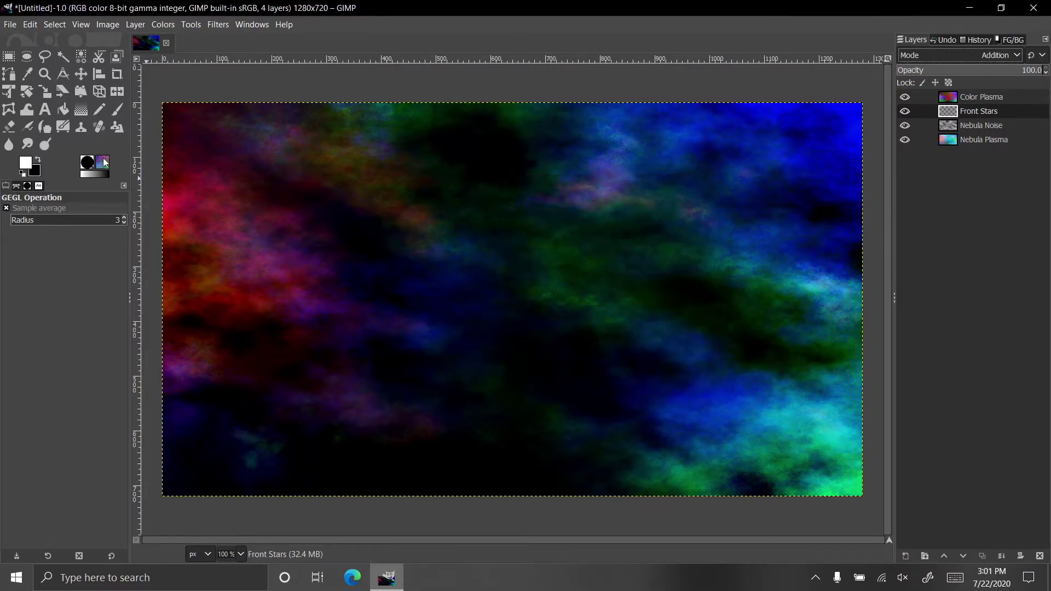
Bucket-fill Front Stars with black, then hide and reshow the other three layers to check.
left_click(63, 109)
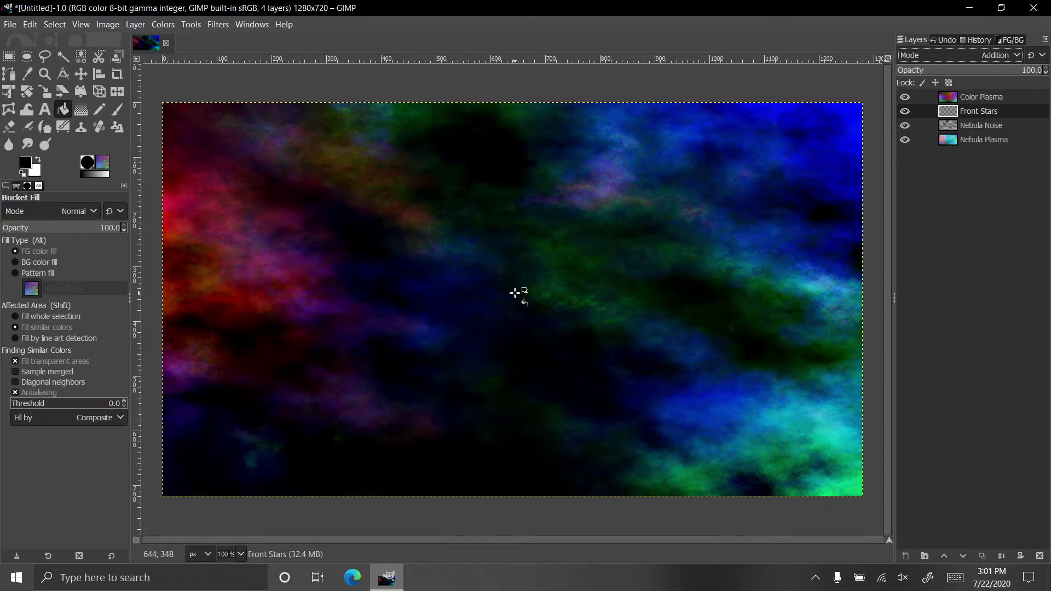
left_click(515, 294)
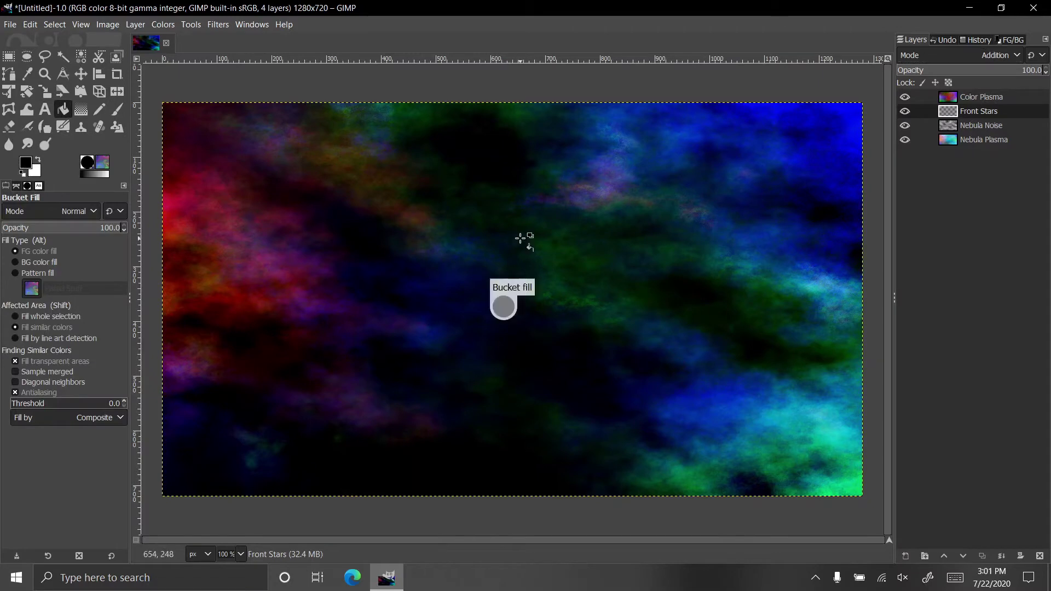
left_click(905, 97)
left_click(905, 125)
left_click(906, 139)
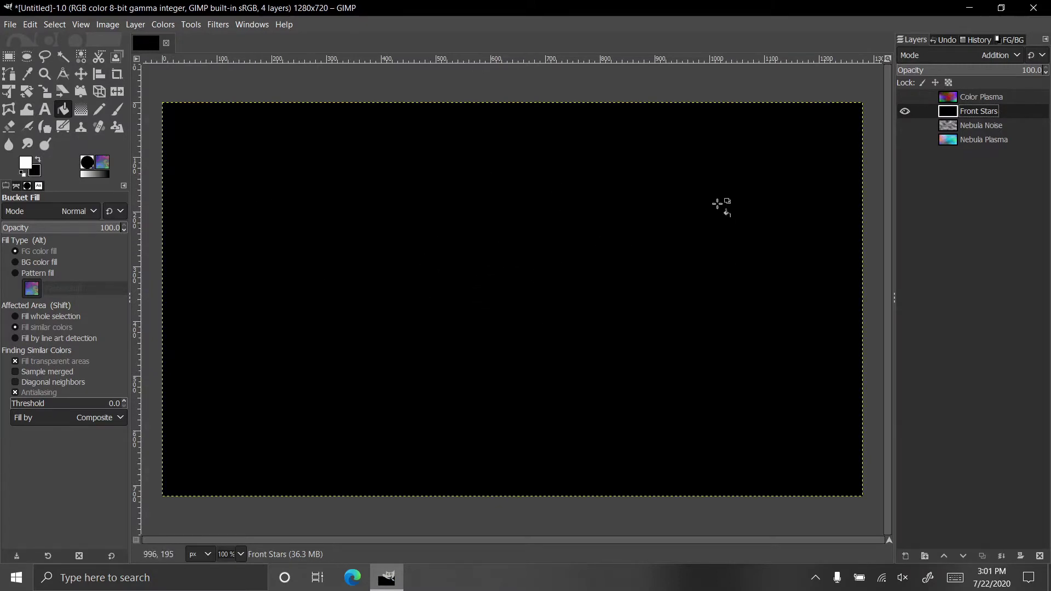
left_click(904, 140)
left_click(905, 125)
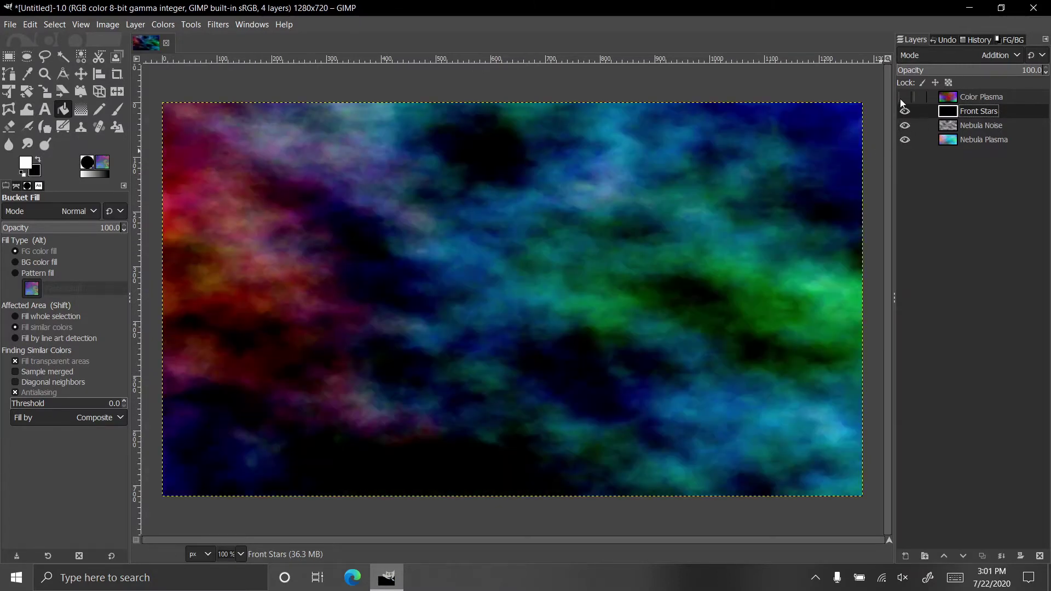
left_click(904, 97)
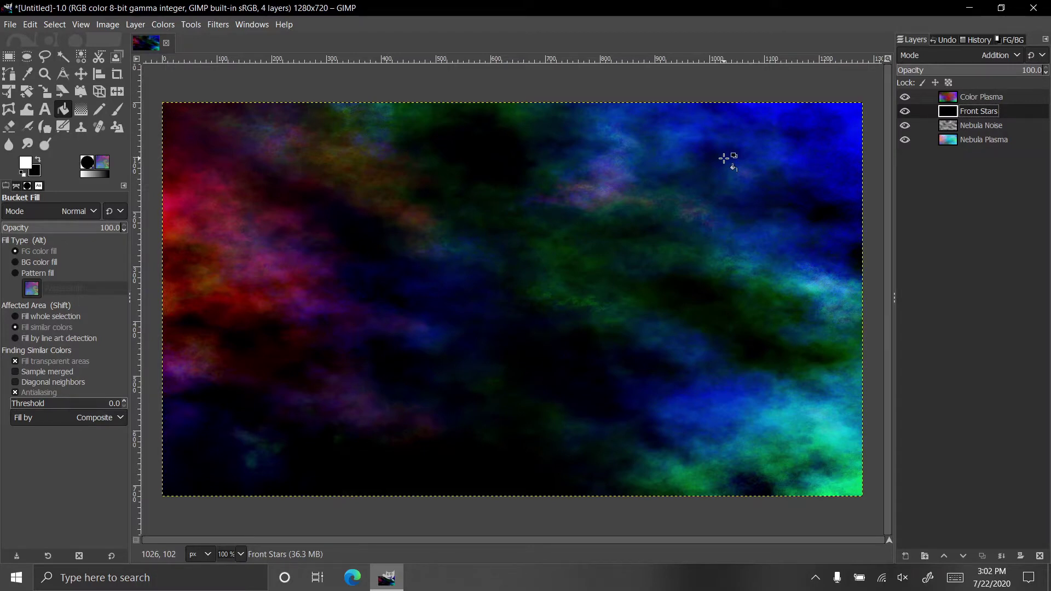
Apply CIE lch Noise to Front Stars: Dulling 8, Lightness 100, Chroma 0, Hue 0, with a new seed.
left_click(222, 26)
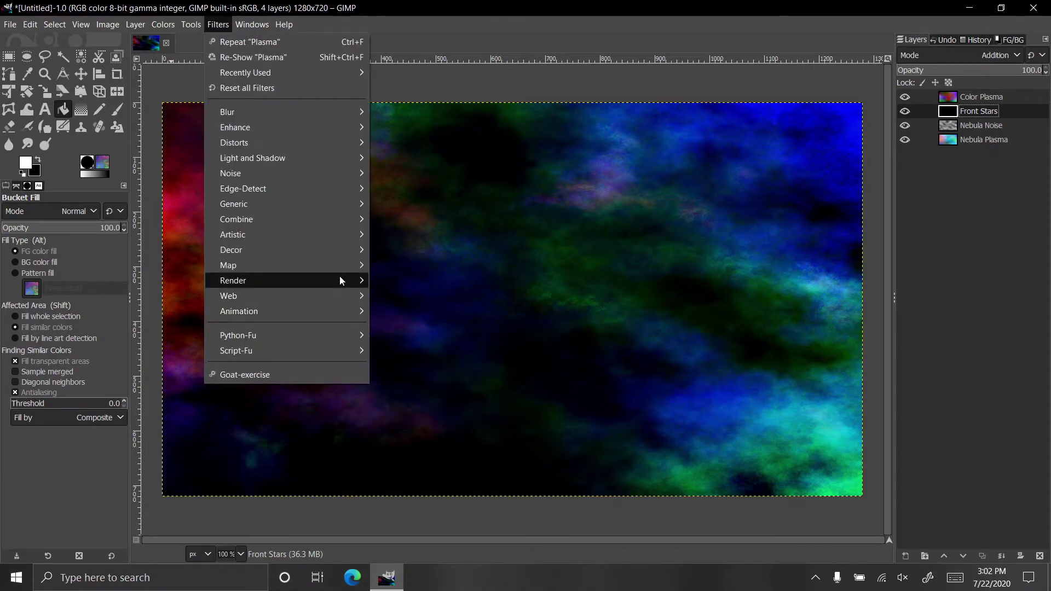
mouse_move(341, 281)
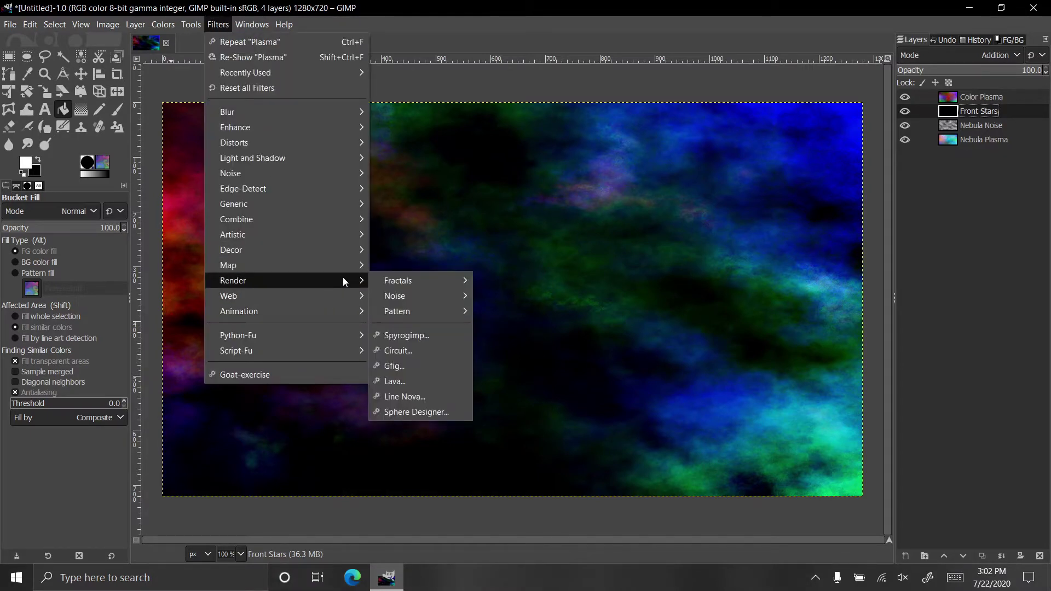
mouse_move(348, 172)
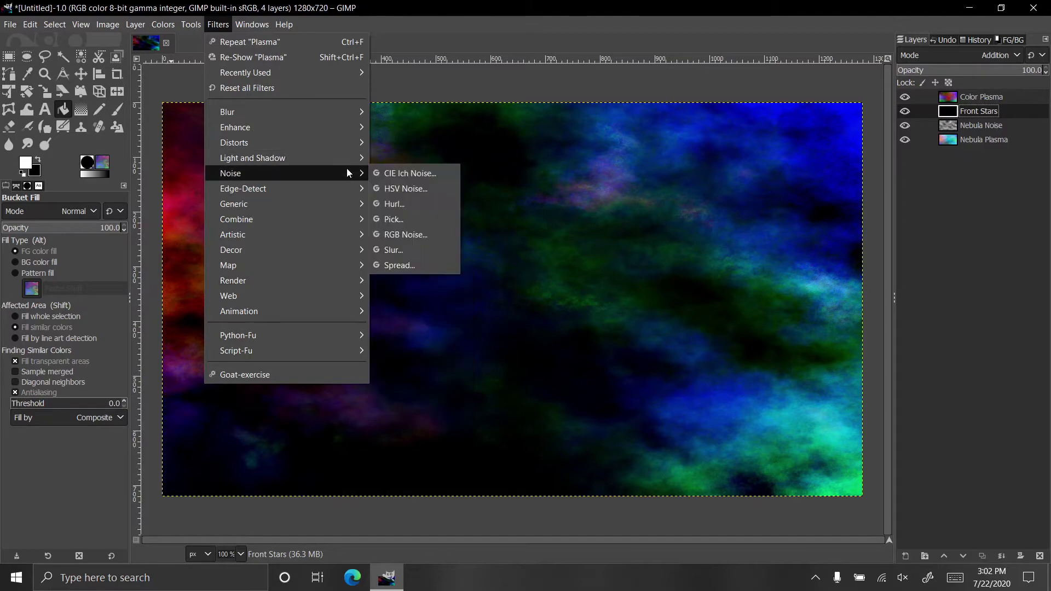
left_click(383, 173)
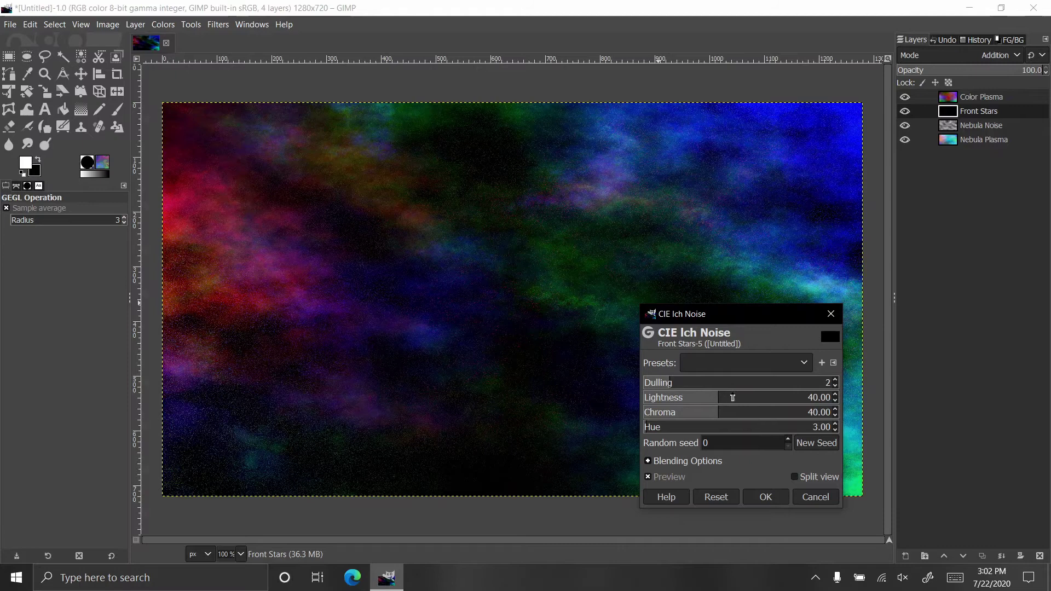
left_click_drag(720, 382, 931, 388)
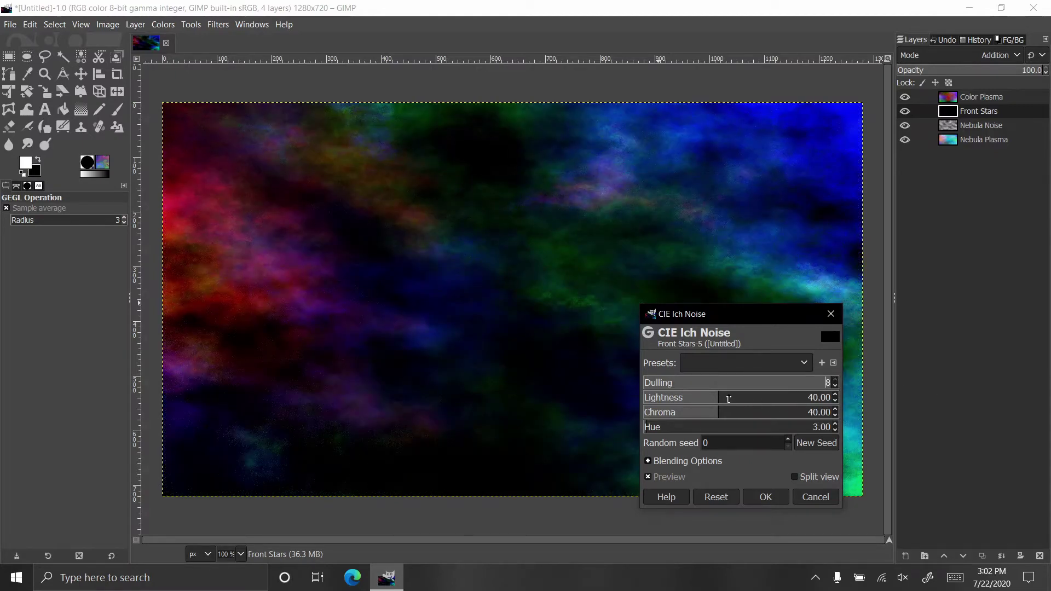
left_click_drag(729, 399, 881, 392)
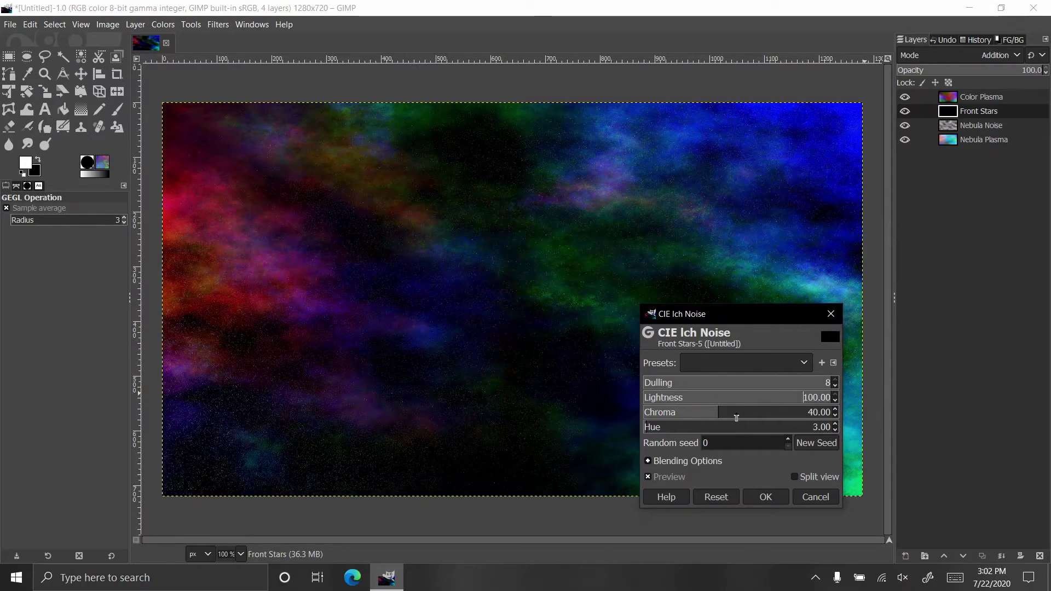
left_click_drag(739, 415, 535, 403)
left_click_drag(687, 427, 689, 444)
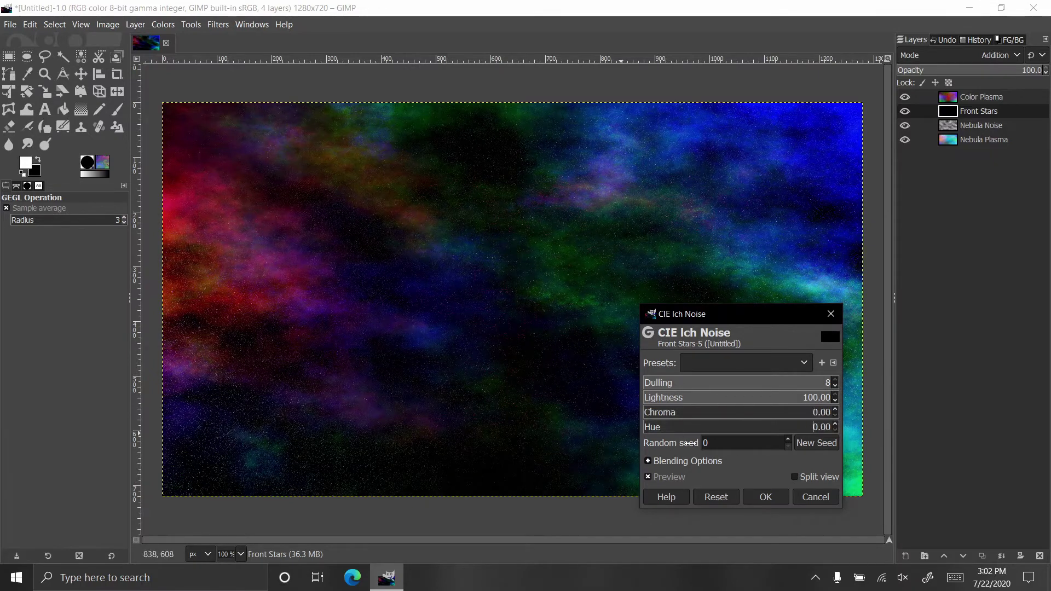
left_click(810, 444)
left_click(769, 497)
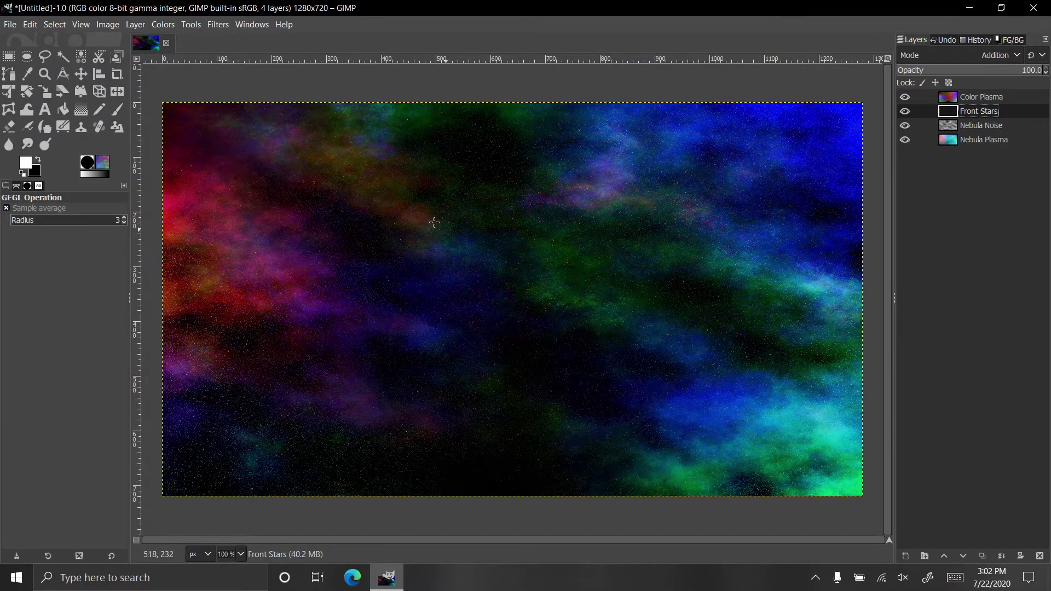
Apply Brightness-Contrast to Front Stars with contrast 60 and brightness about 21.
left_click(172, 25)
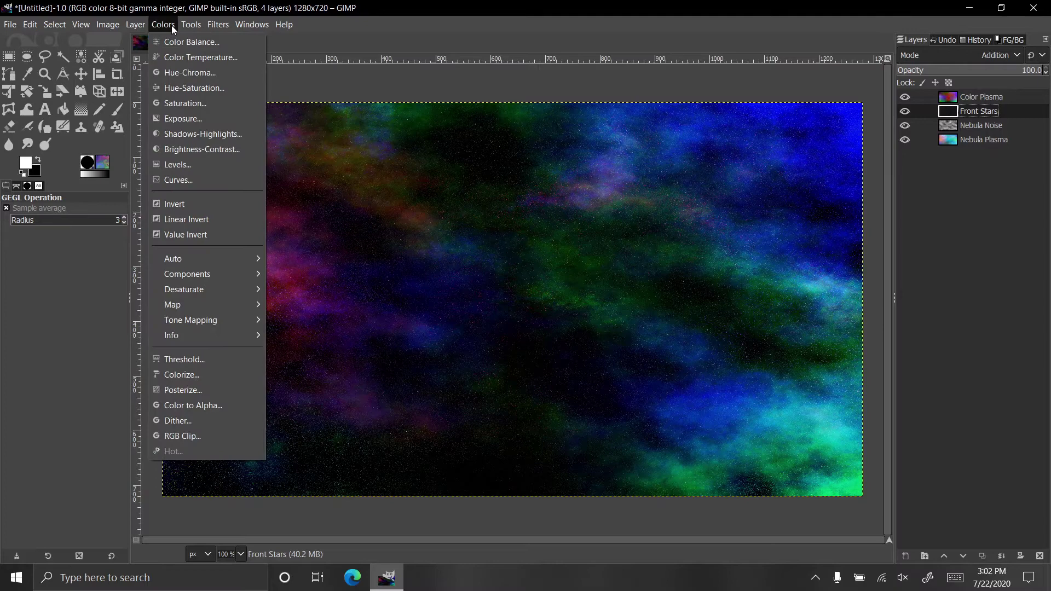
left_click(219, 149)
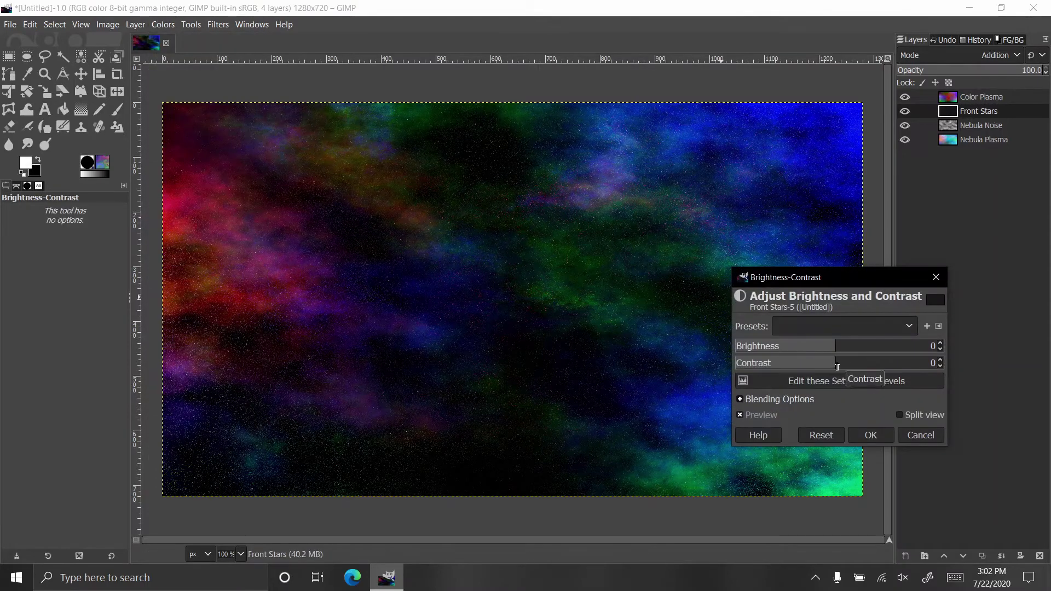
left_click_drag(835, 364, 883, 366)
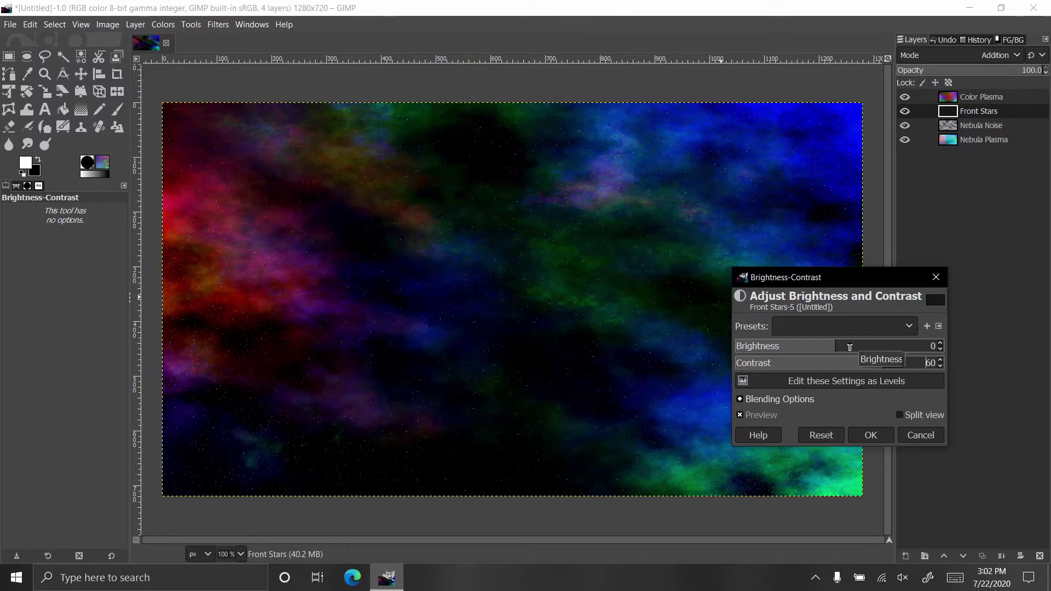
mouse_move(843, 348)
left_mouse_down()
mouse_move(870, 349)
mouse_move(854, 349)
left_mouse_up()
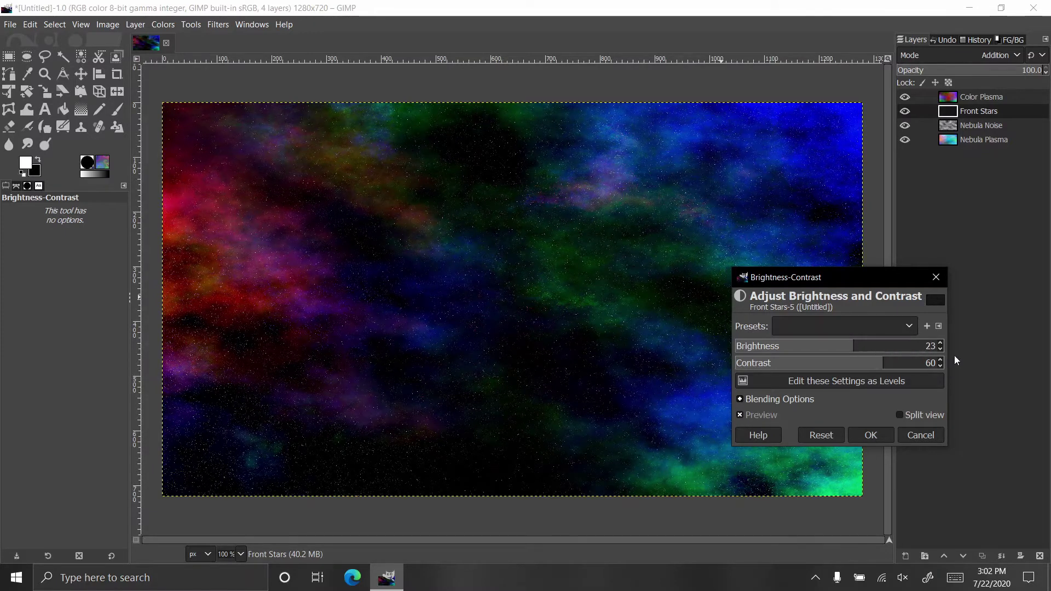
left_click(940, 350)
left_click(941, 350)
left_click(870, 434)
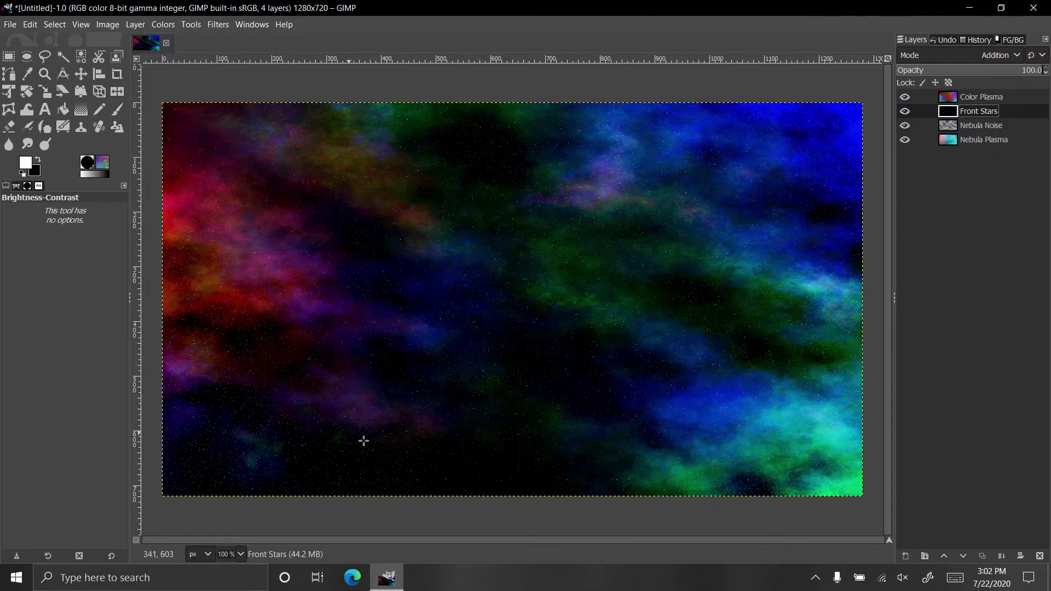
Apply Sparkle to Front Stars with flare intensity 1.00, spike length 10 and random spike angle -1.
left_click(215, 24)
mouse_move(367, 156)
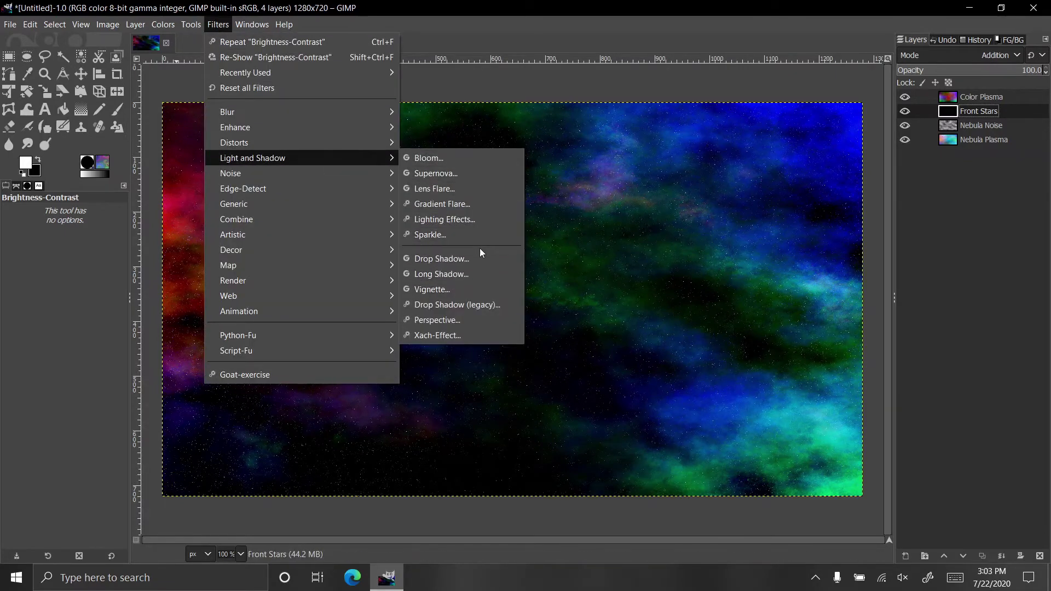
left_click(479, 232)
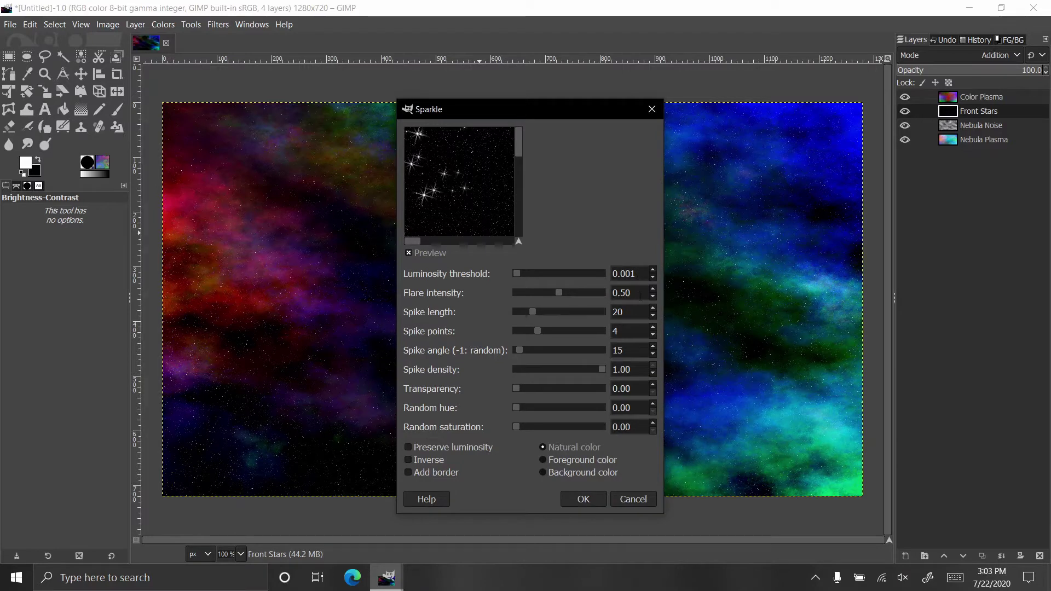
double_click(623, 293)
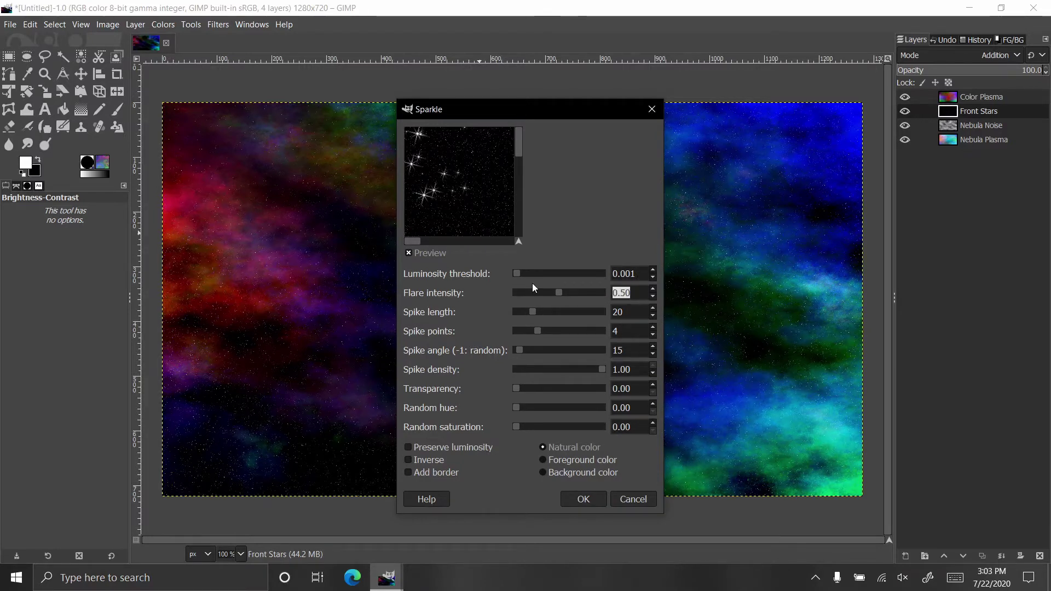
type("1")
key("Tab")
key("Tab")
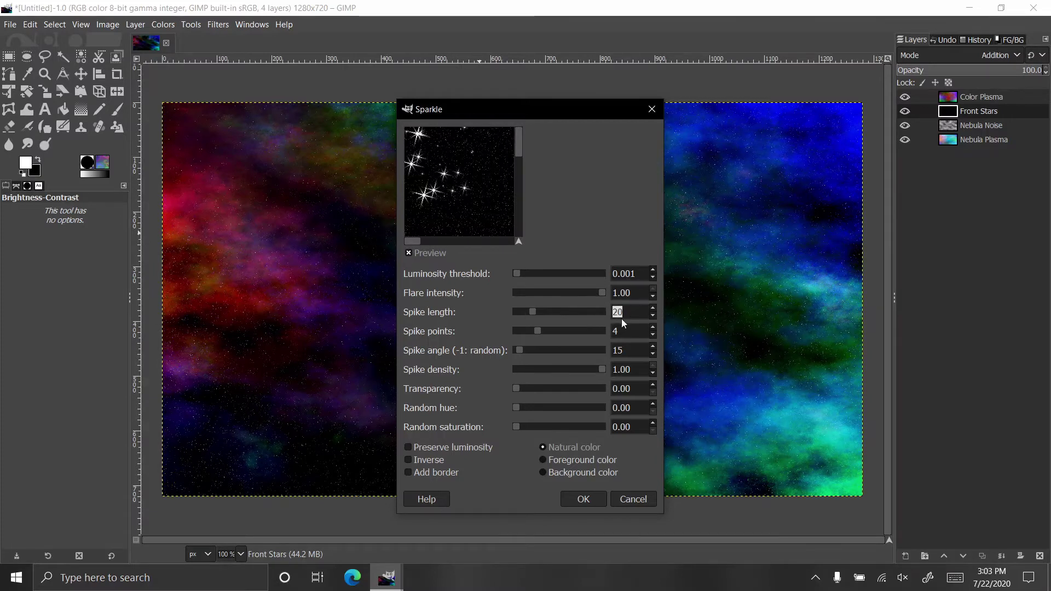
type("10")
left_click(631, 331)
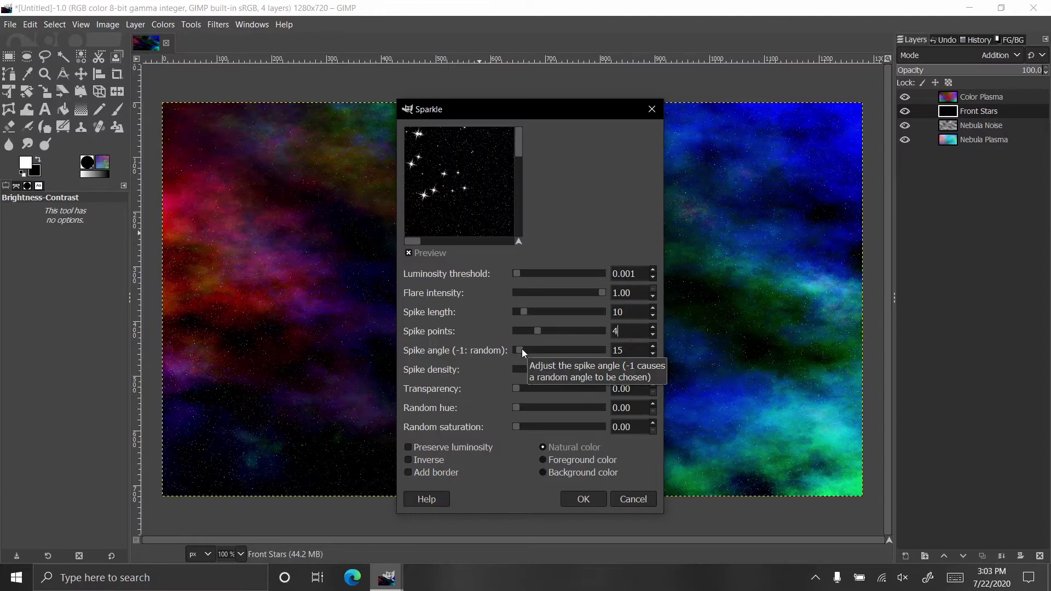
left_click_drag(522, 350, 504, 350)
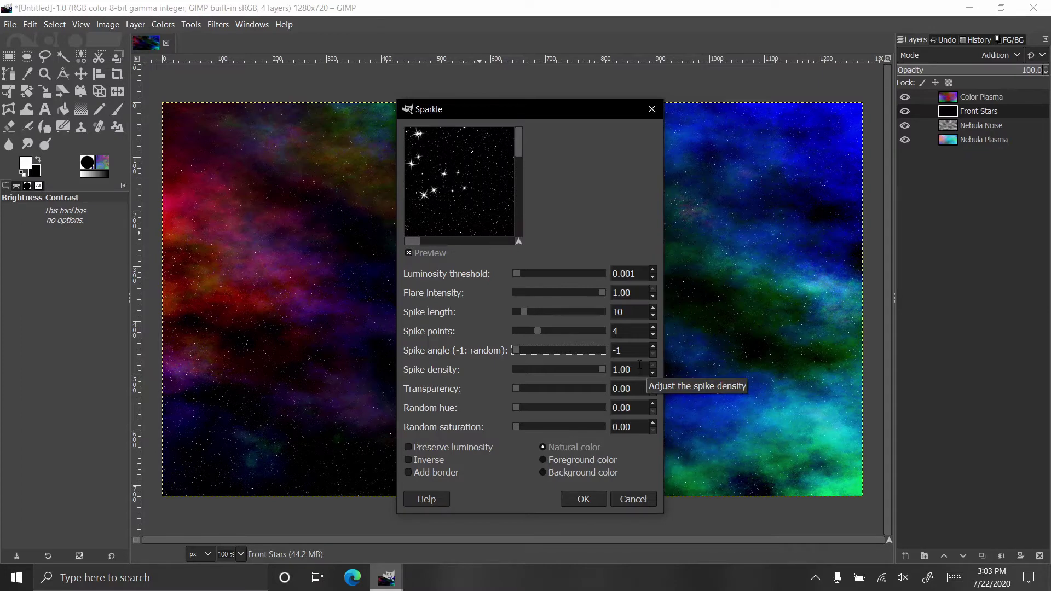
left_click(585, 499)
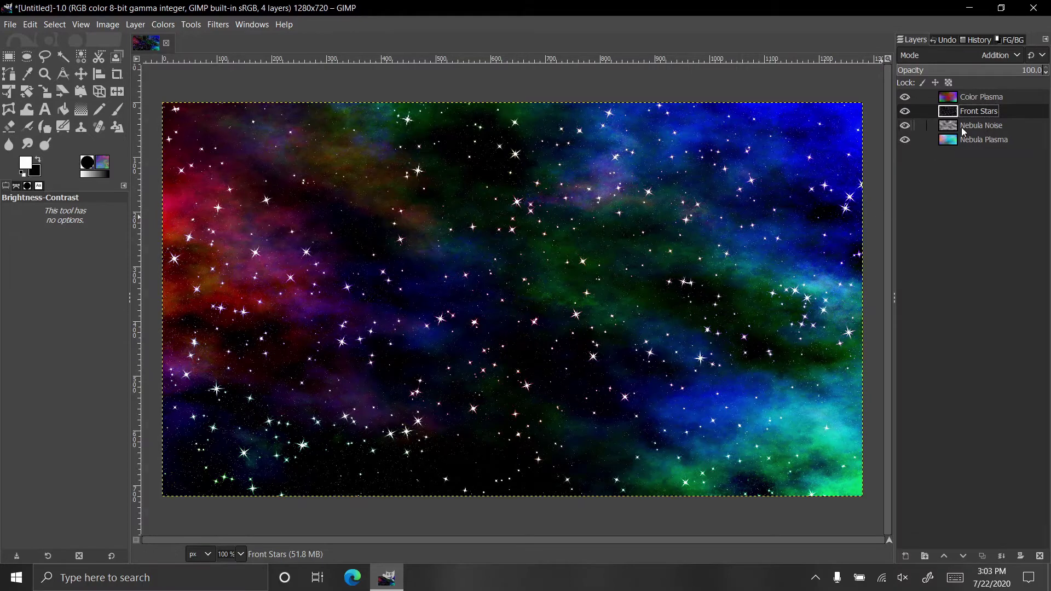
Create a 'Back Stars' layer below Front Stars and set its mode to Addition.
left_click(907, 557)
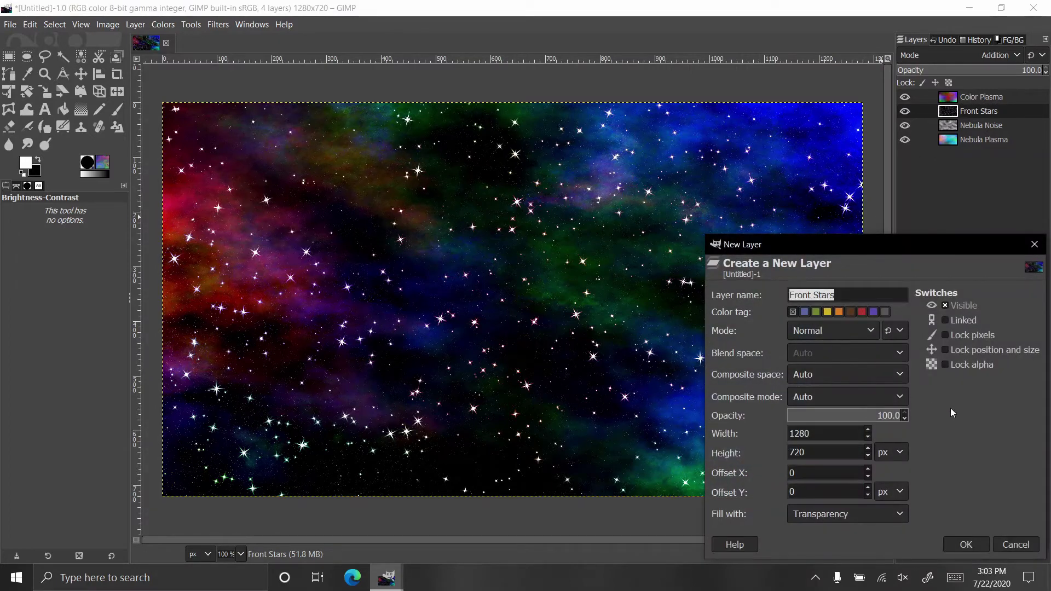
type("Back Star")
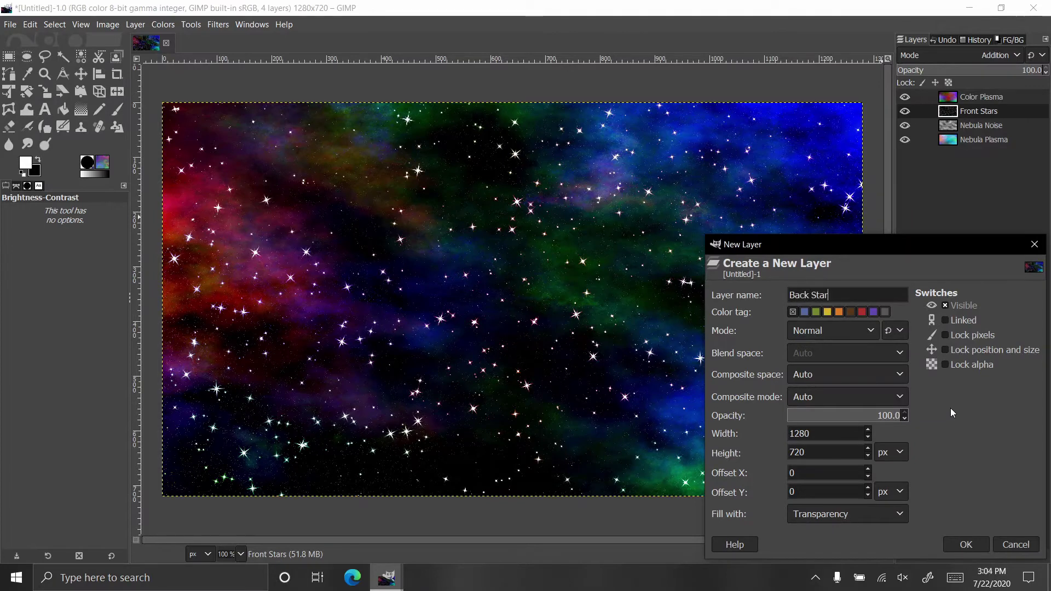
type("s")
key("Return")
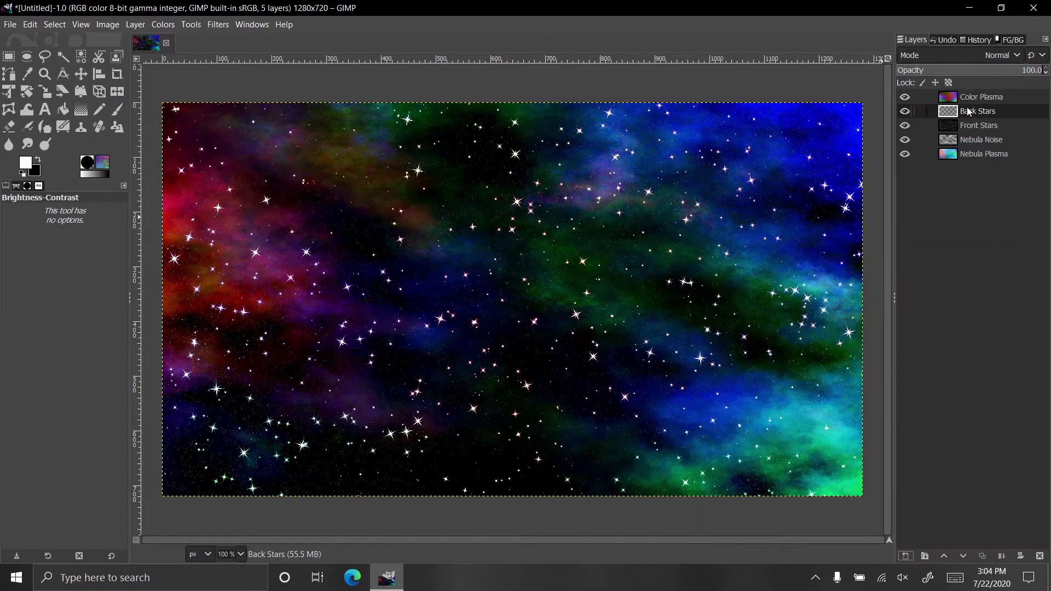
left_click_drag(968, 111, 969, 132)
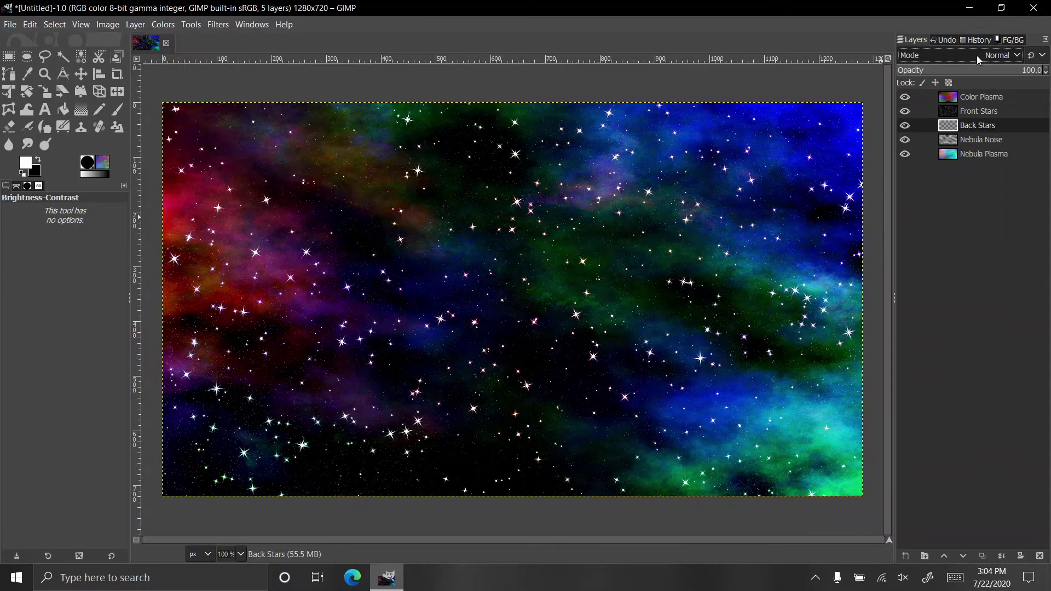
left_click(976, 55)
left_click(947, 228)
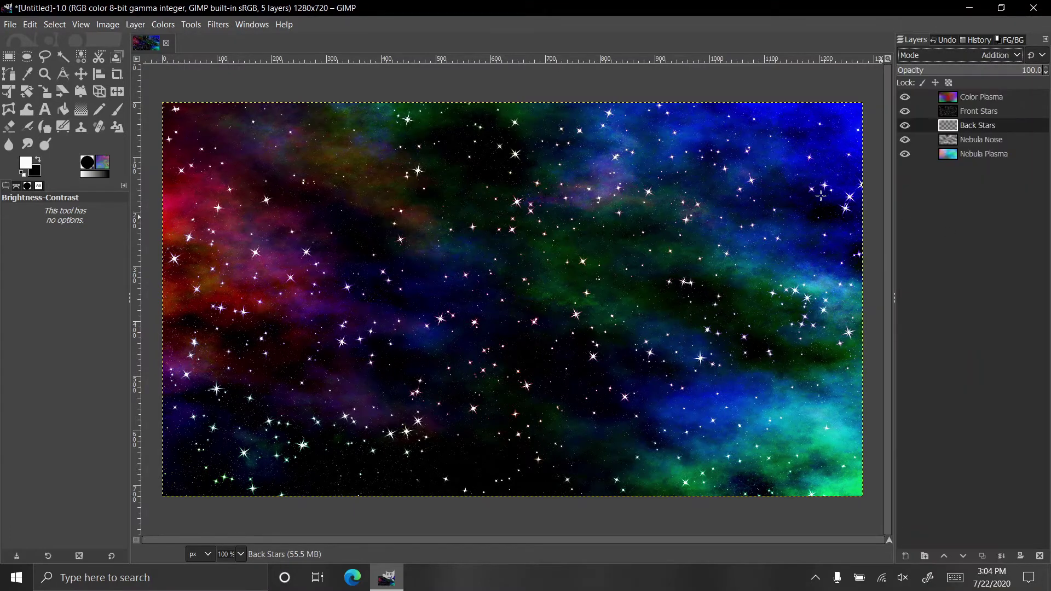
Bucket-fill the Back Stars layer with black, then restore white as the foreground colour.
left_click(38, 160)
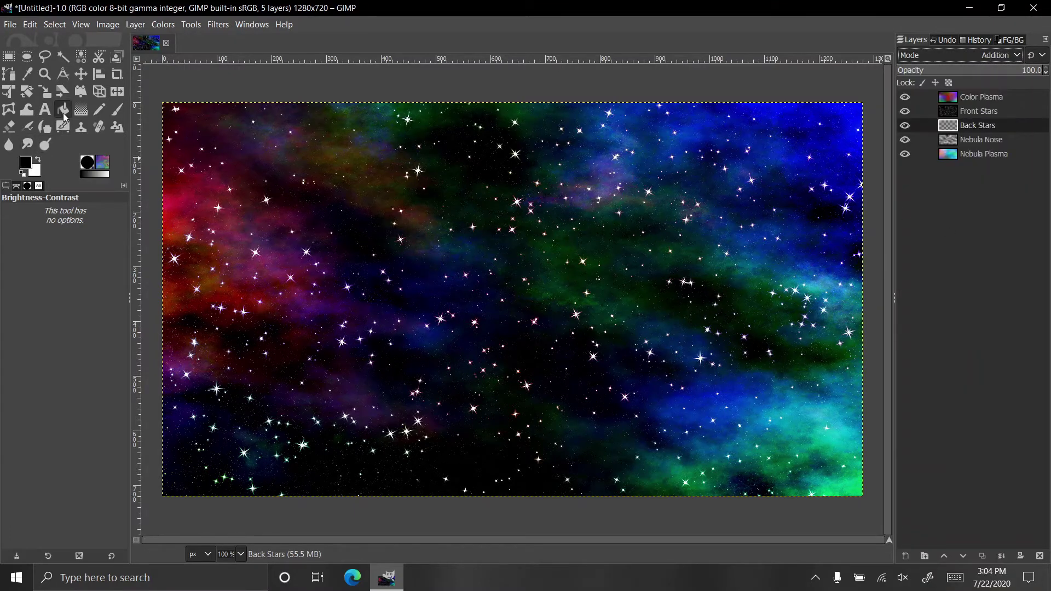
left_click(63, 110)
left_click(357, 239)
left_click(40, 161)
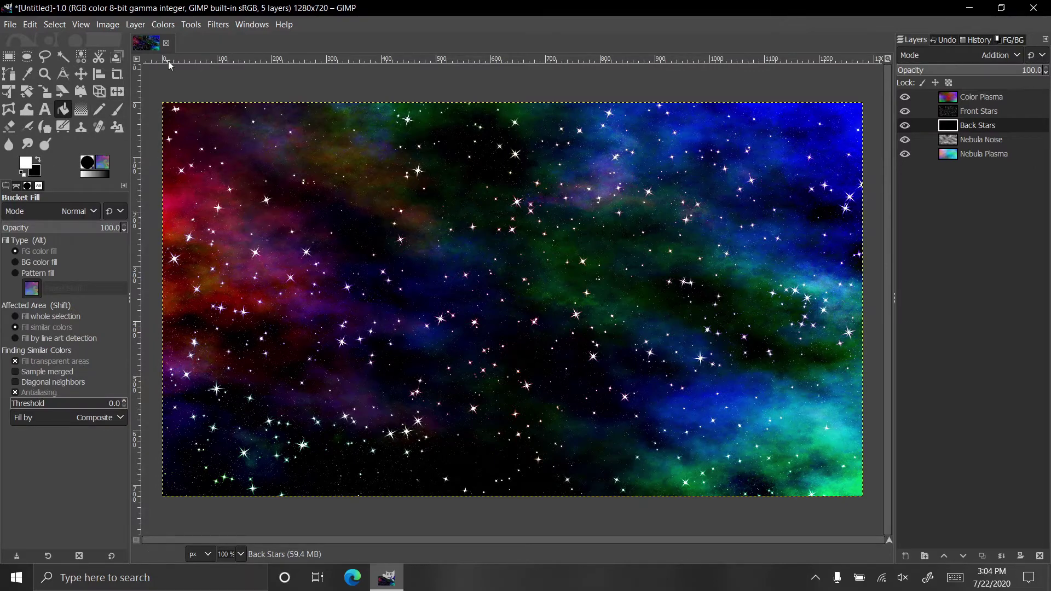
left_click(253, 25)
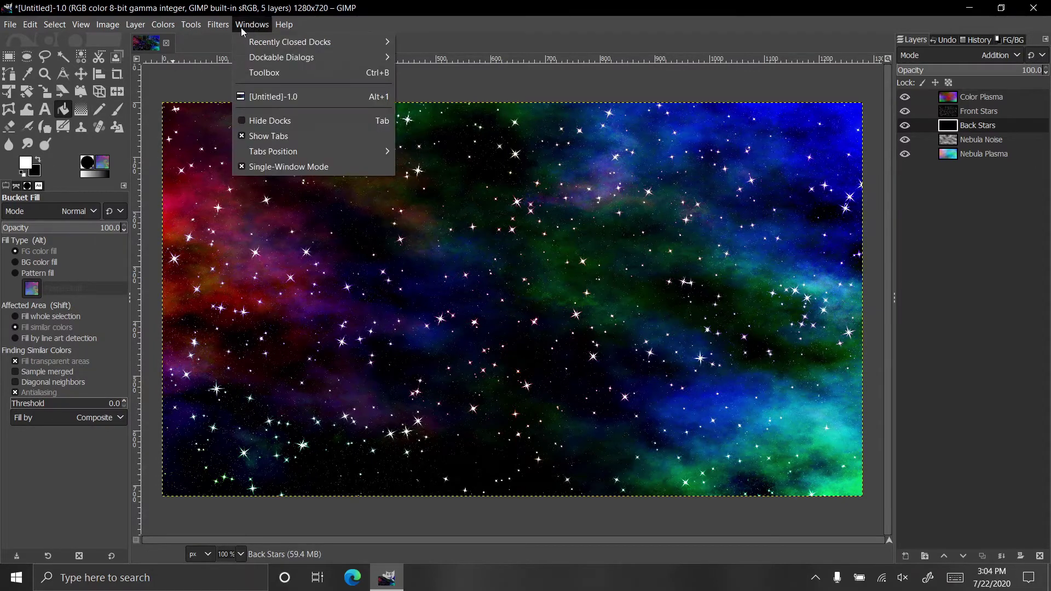
mouse_move(222, 26)
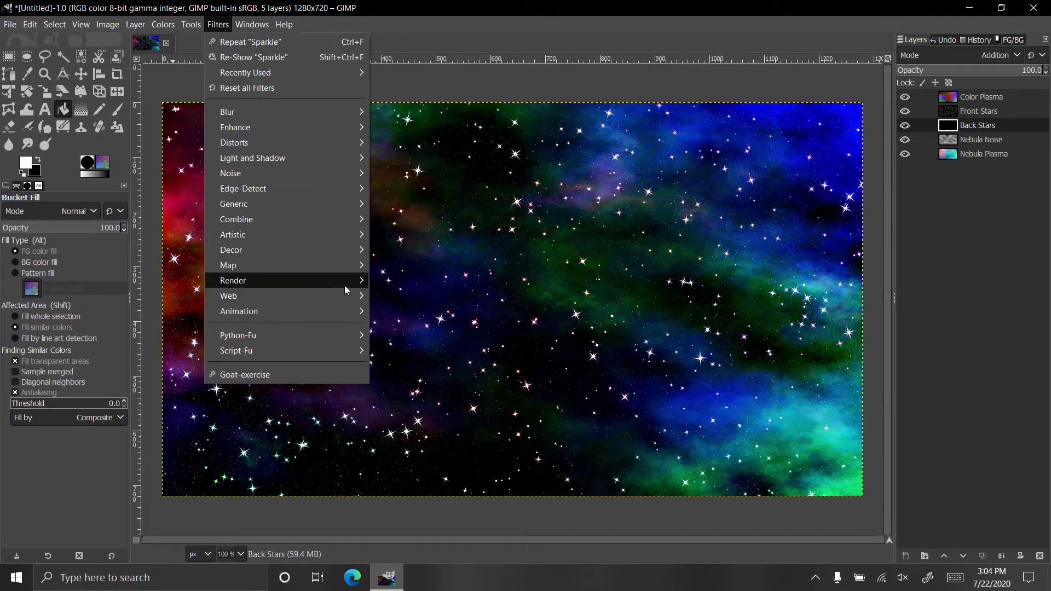
Apply CIE lch Noise to Back Stars: Dulling 8, Lightness 75, Chroma 0, Hue 0, with a new seed.
mouse_move(336, 174)
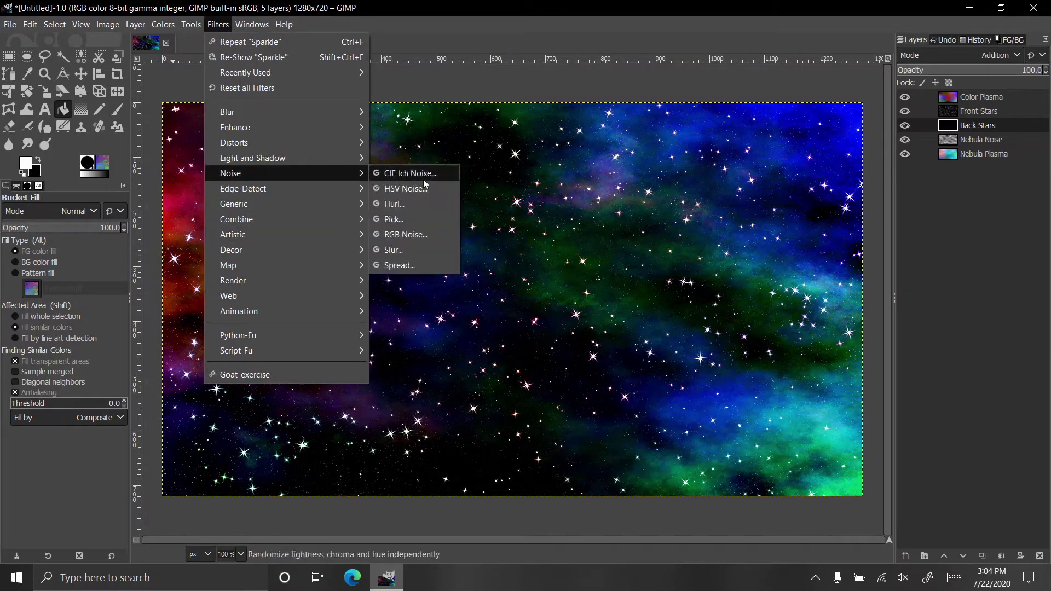
left_click(425, 174)
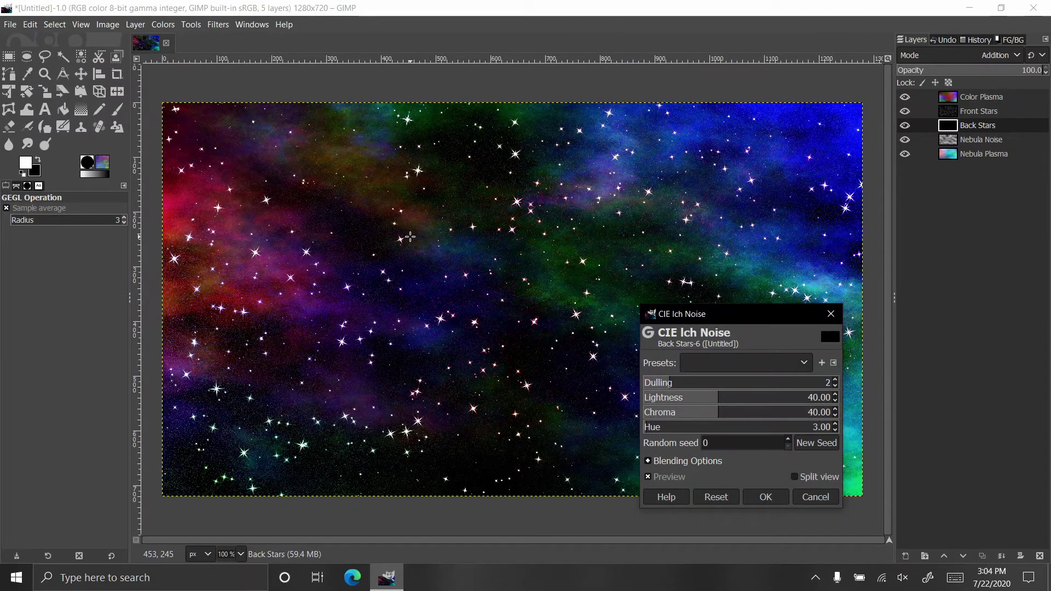
left_click_drag(691, 382, 834, 383)
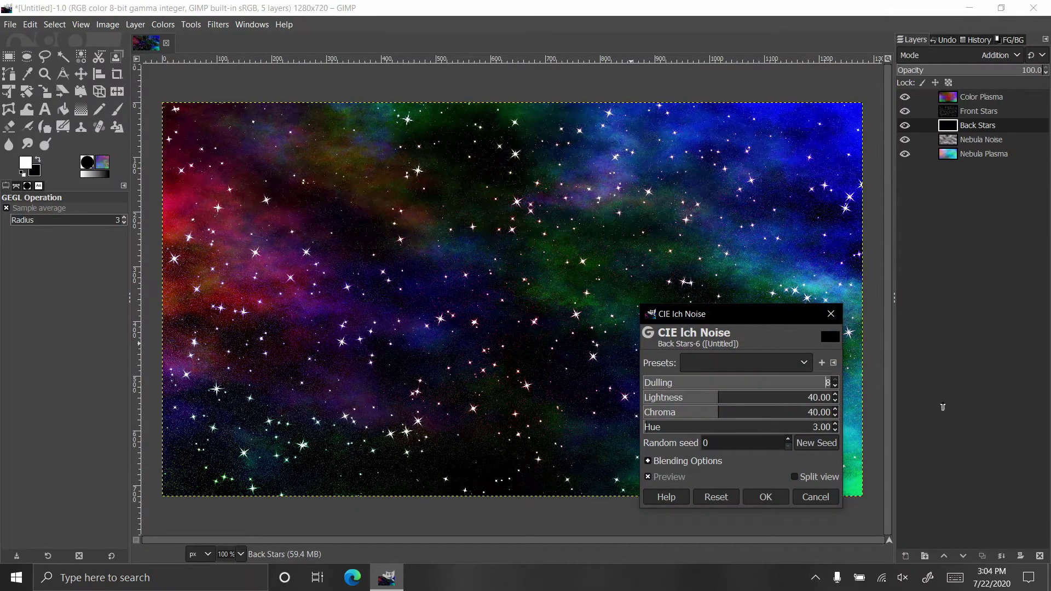
left_click(811, 398)
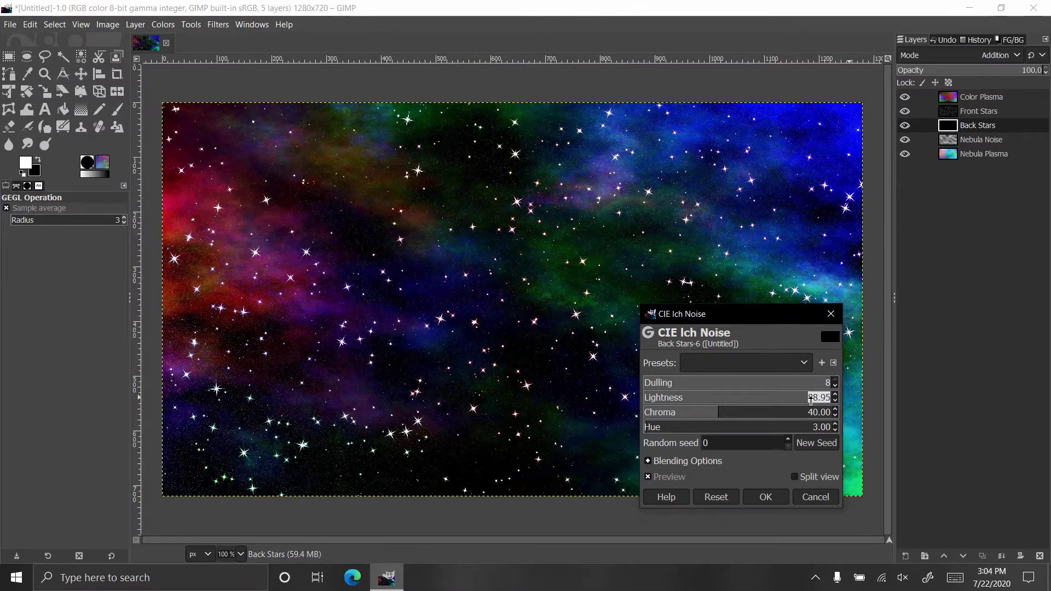
type("75")
key("Tab")
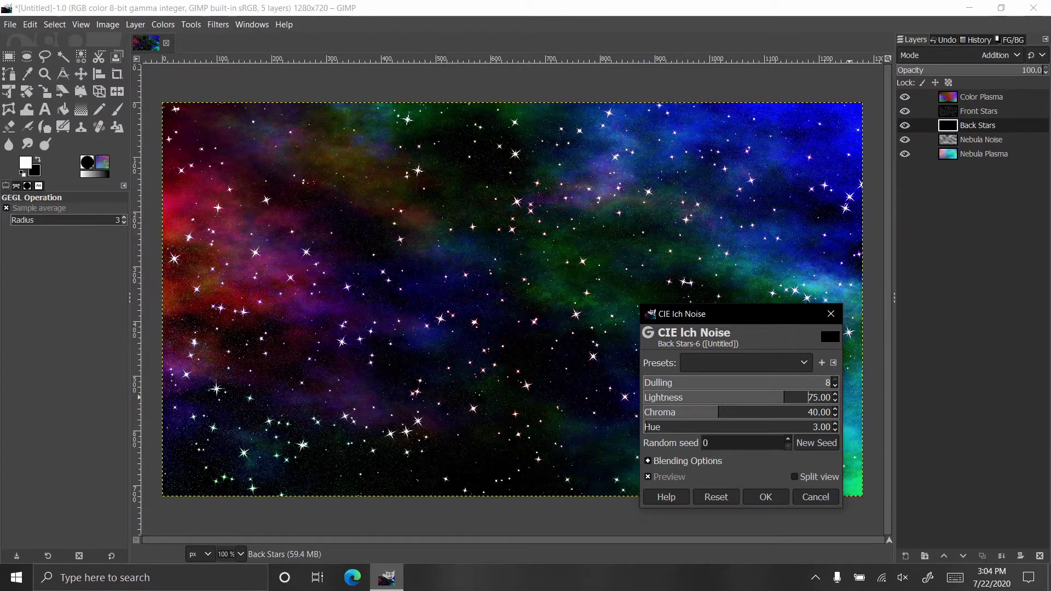
key("Home")
key("Delete")
key("Tab")
key("Home")
key("Delete")
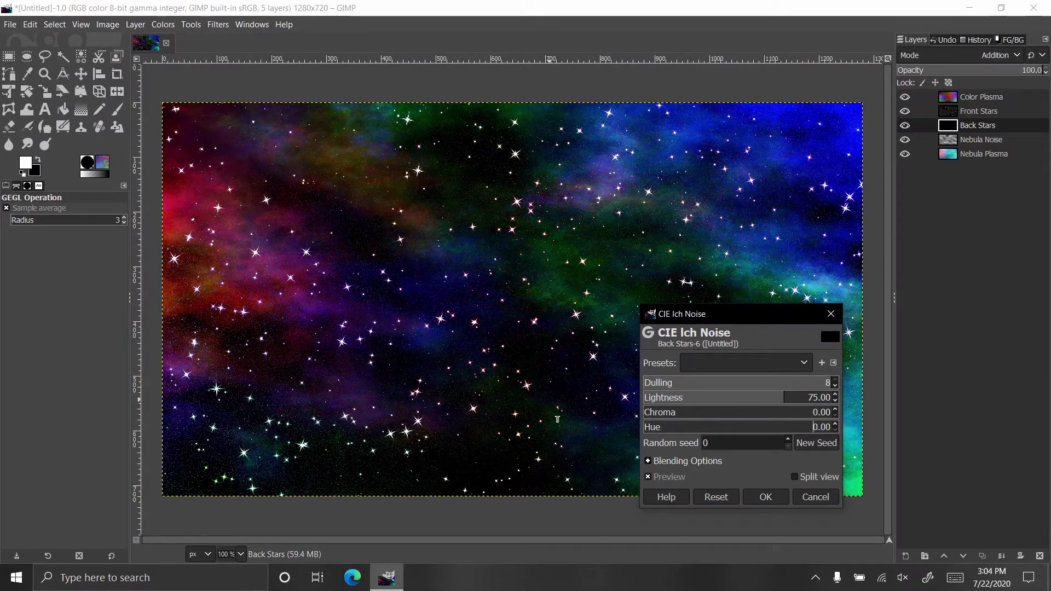
left_click(813, 446)
left_click(813, 445)
left_click(766, 497)
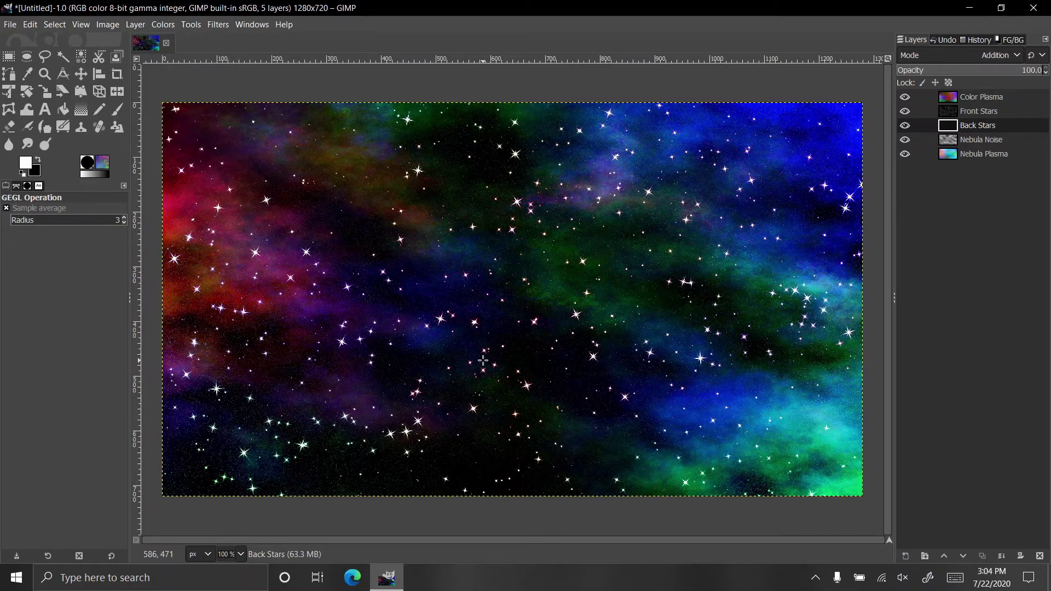
Hide Front Stars to inspect the noise, then make the other layers visible again.
left_click(905, 111)
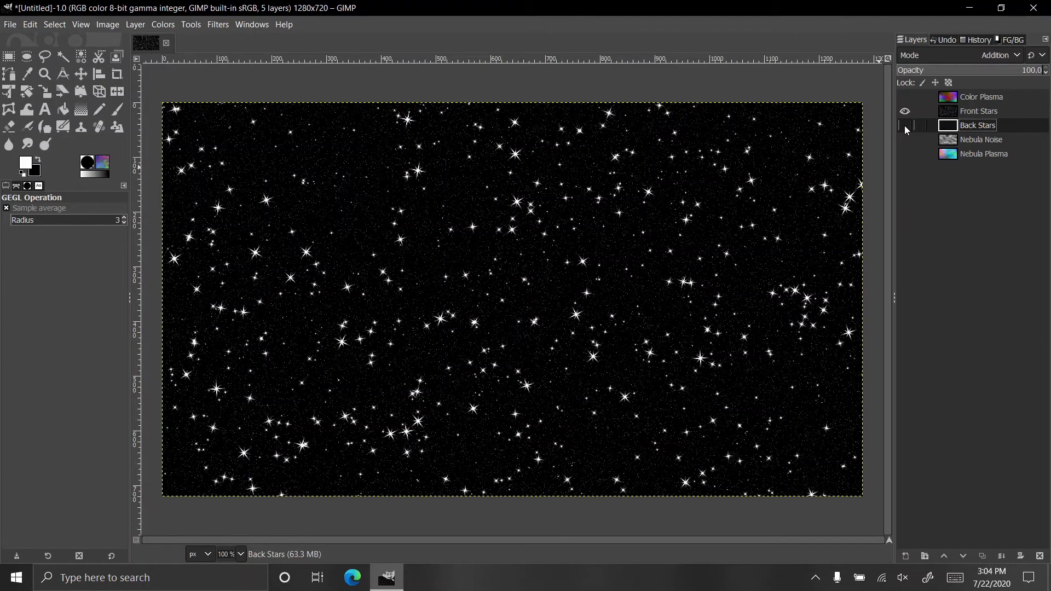
left_click(905, 126)
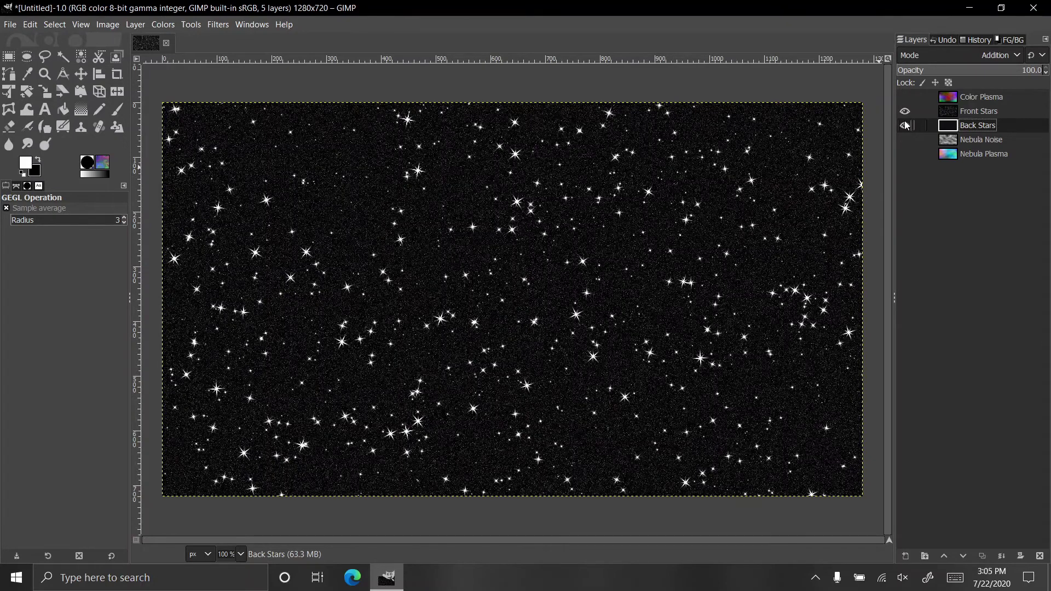
left_click(905, 97)
left_click(904, 139)
left_click(904, 154)
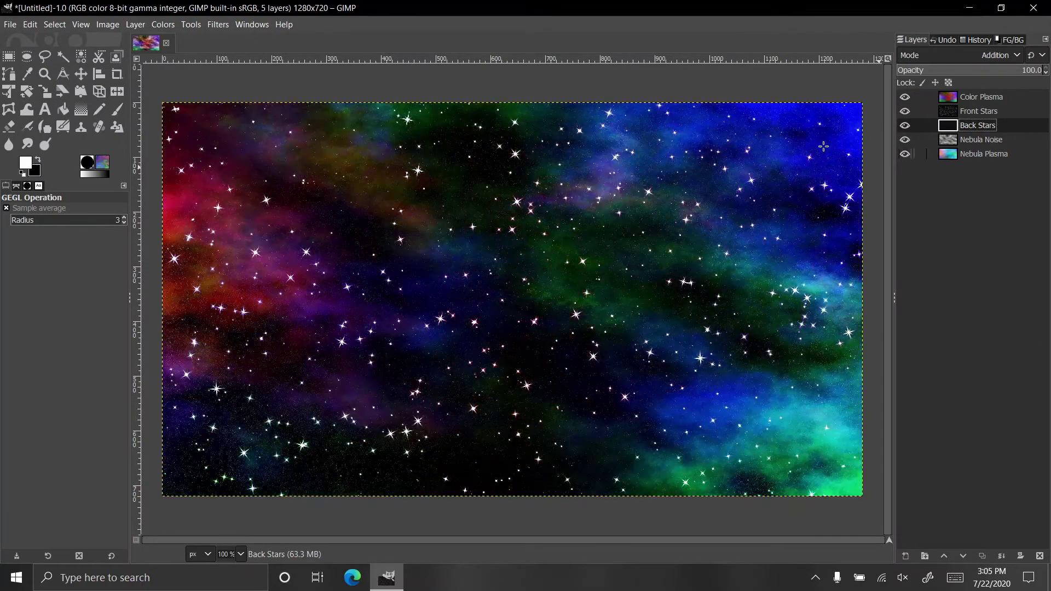
Apply Sparkle to Back Stars with luminosity threshold 0.006 and flare intensity 0.50.
left_click(218, 24)
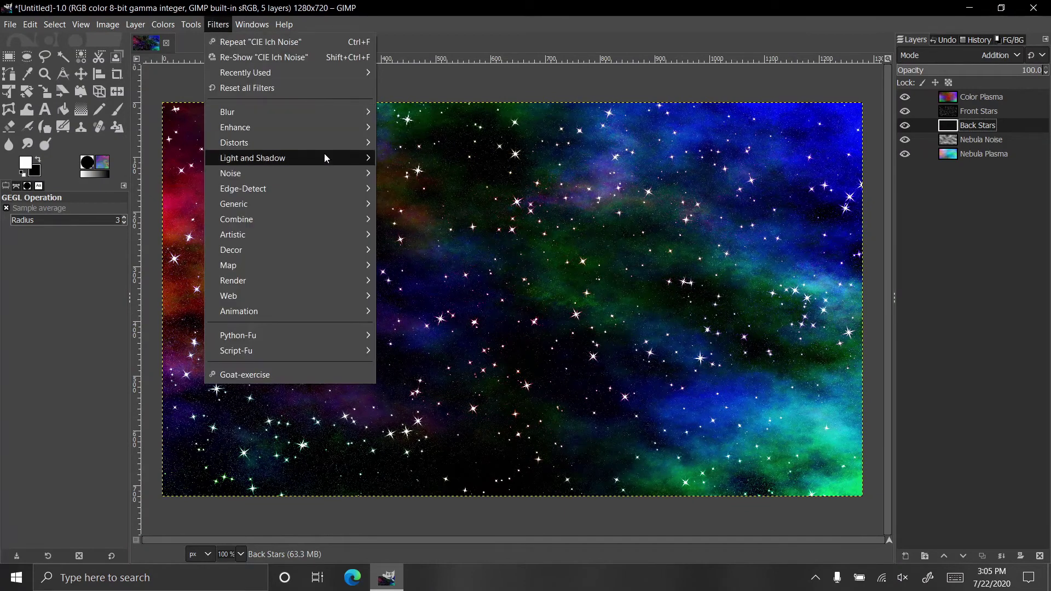
mouse_move(359, 159)
left_click(431, 239)
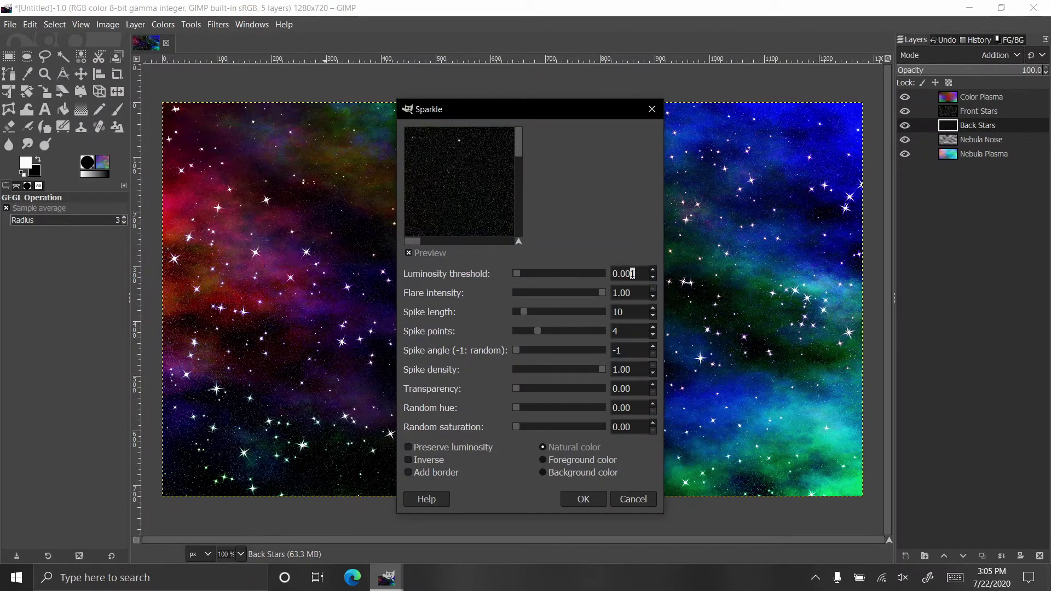
left_click(632, 293)
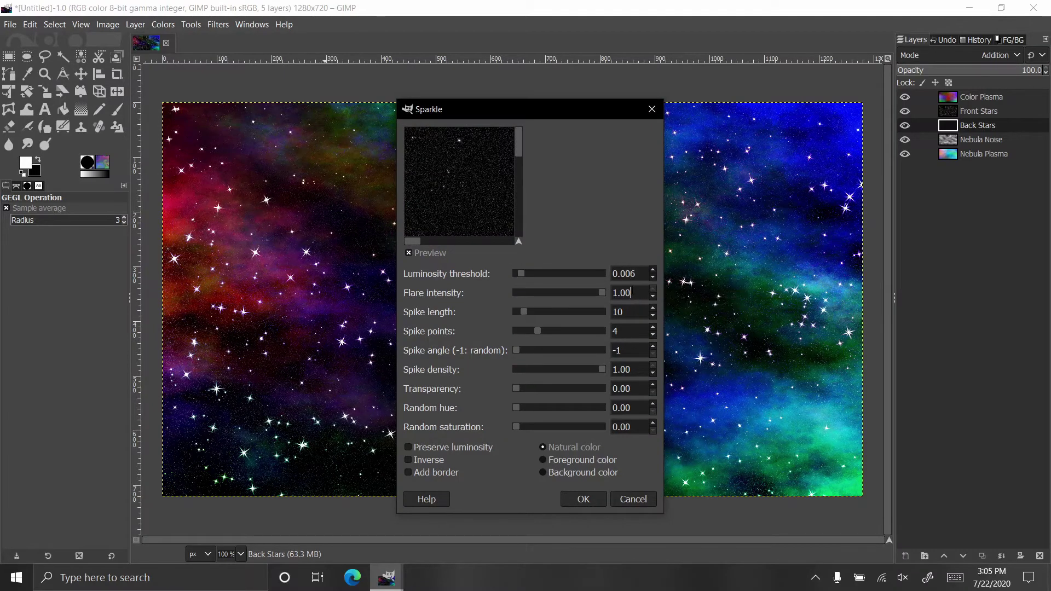
left_click_drag(632, 293, 540, 292)
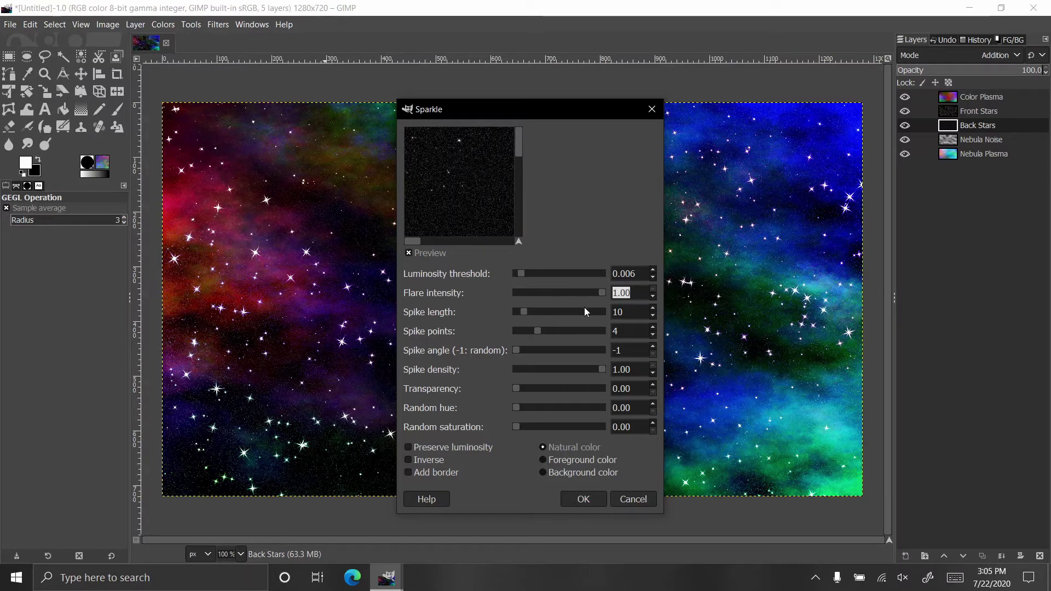
type("0.5")
left_click(630, 313)
left_click(619, 330)
left_click(630, 345)
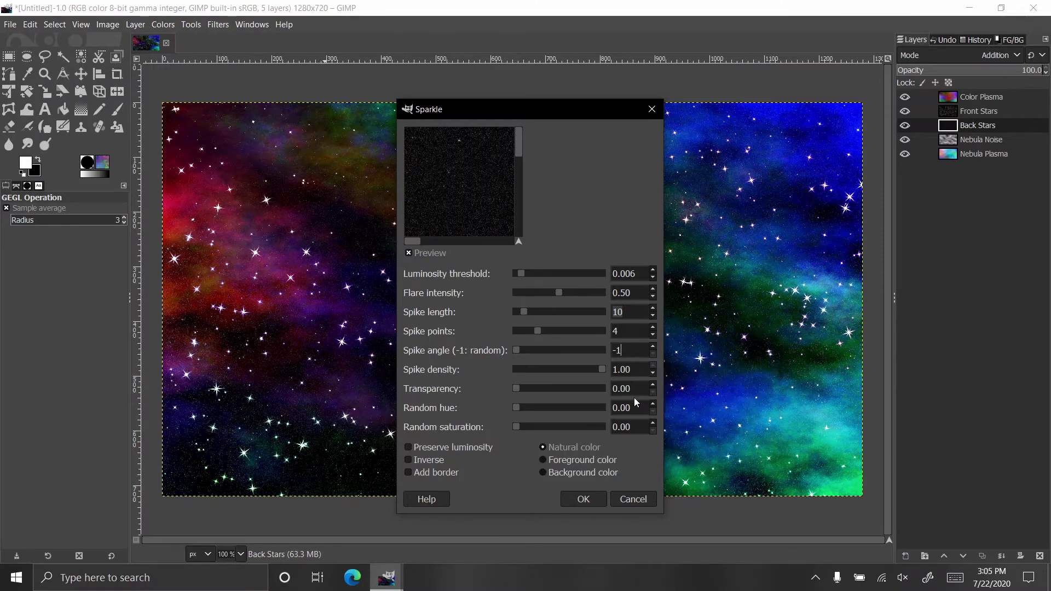
left_click(600, 497)
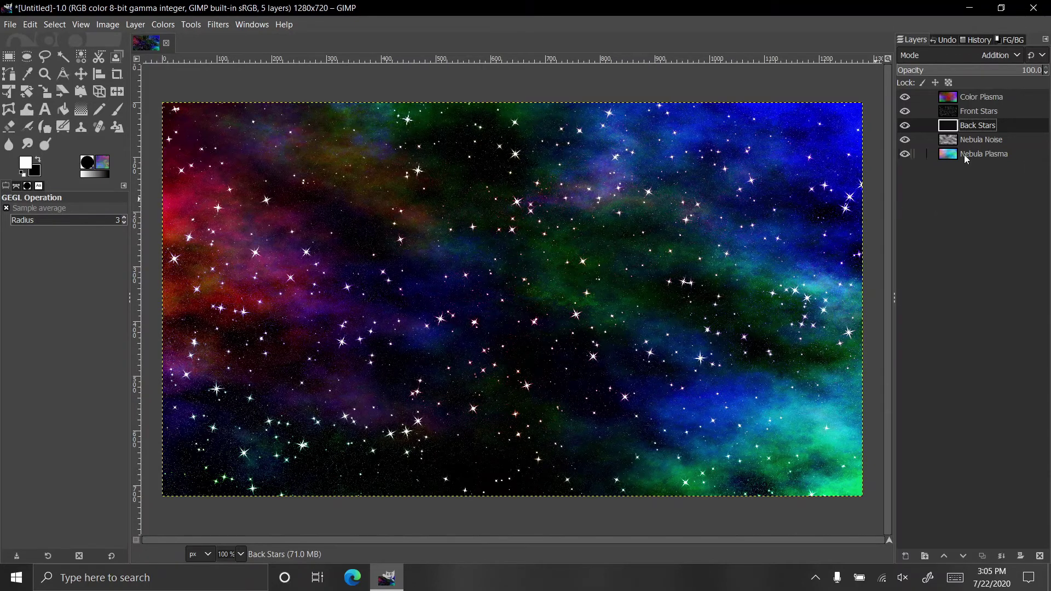
Create a transparent 'Supernova' layer and move it above Front Stars, below Color Plasma.
left_click(911, 557)
type("Su")
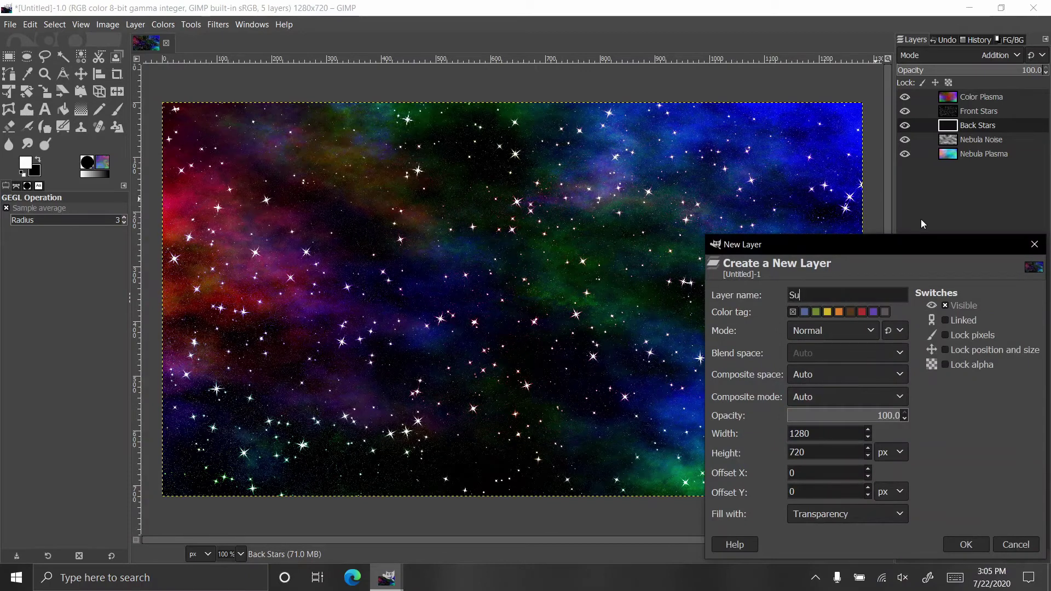
type("pernova")
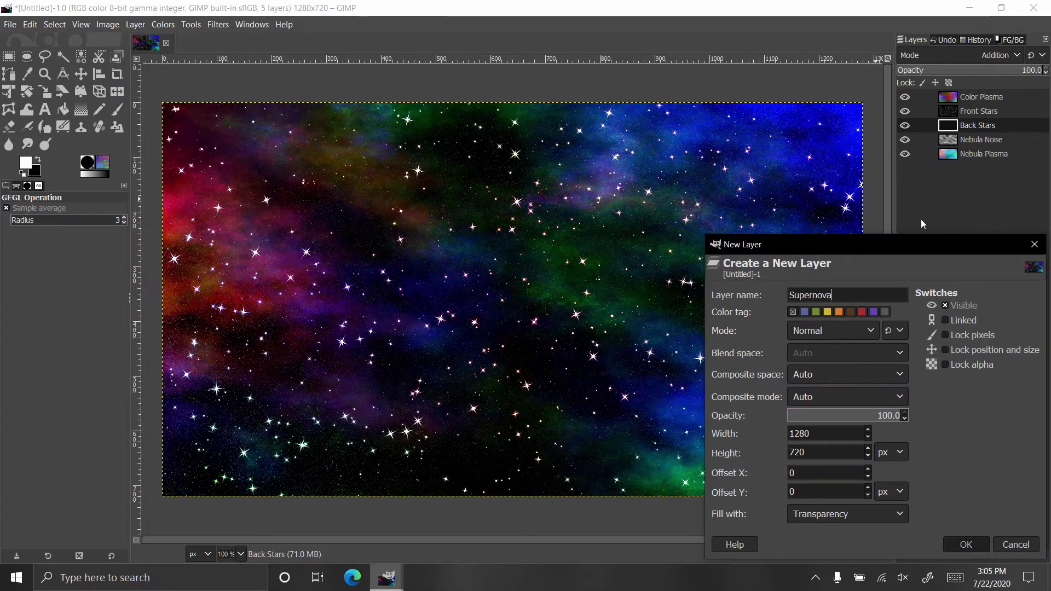
key("Return")
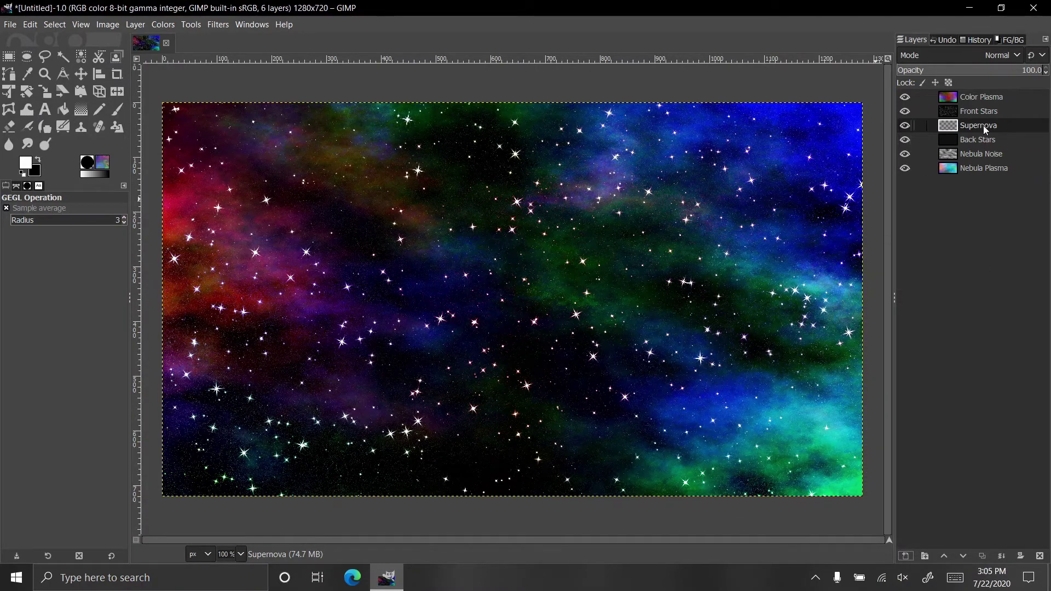
left_click_drag(983, 126, 984, 109)
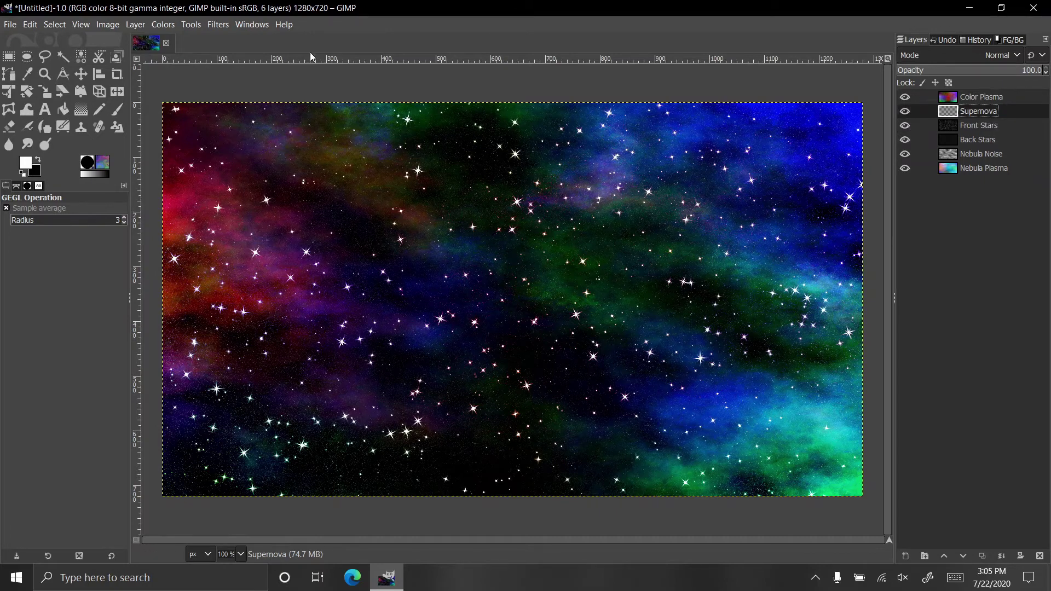
In the Supernova filter, set the burst colour to white and reroll the random seed several times.
left_click(212, 28)
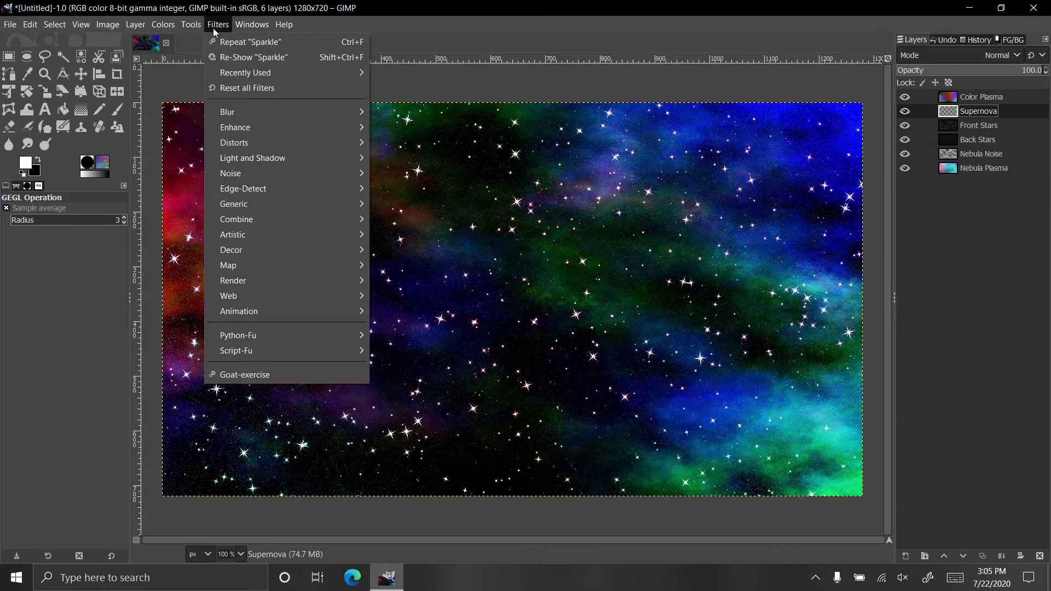
mouse_move(318, 160)
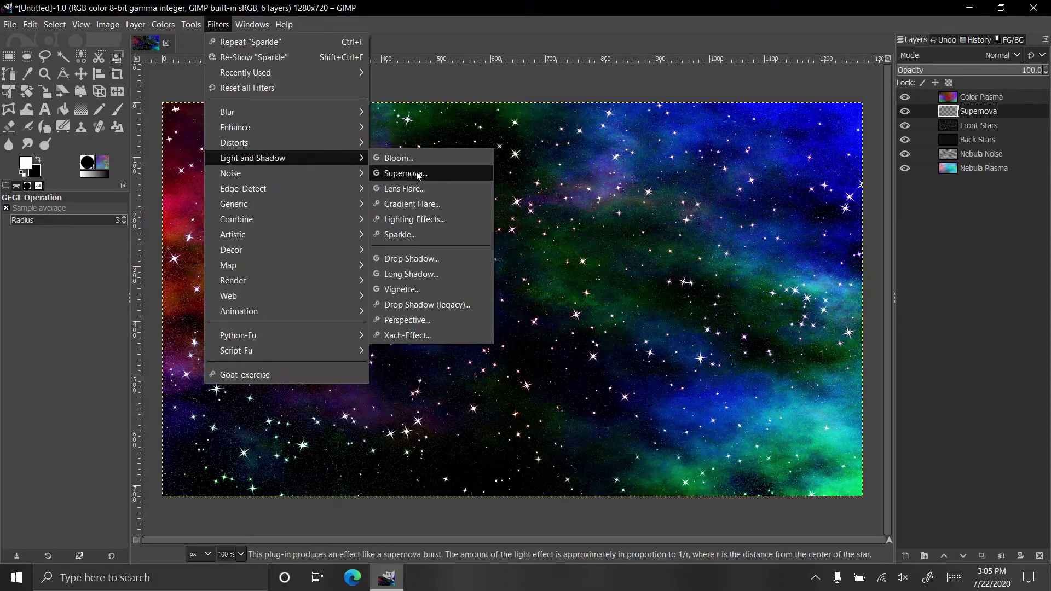
left_click(408, 173)
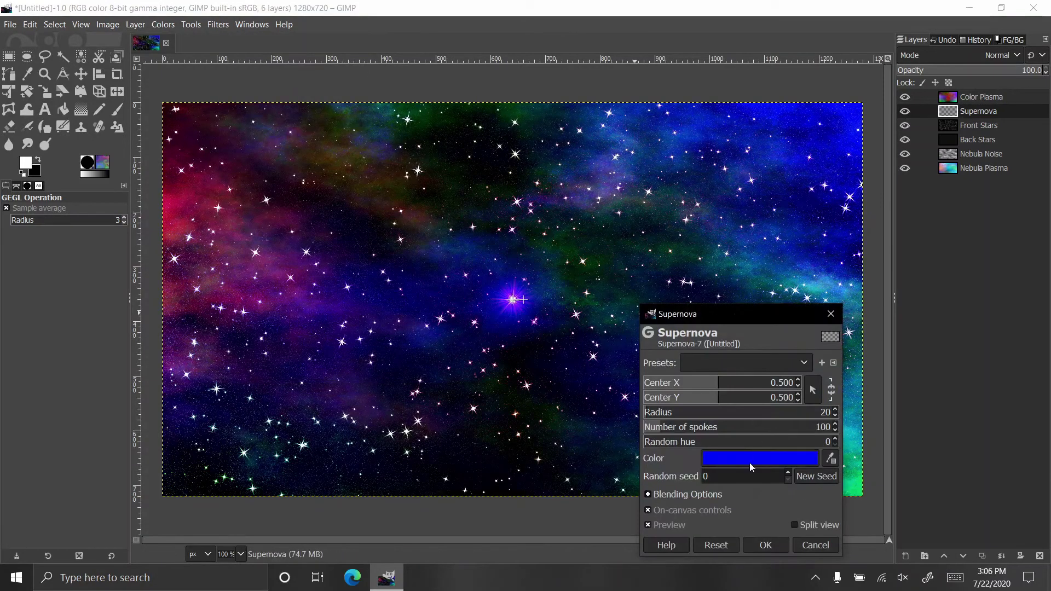
left_click(750, 462)
left_click_drag(706, 361, 602, 296)
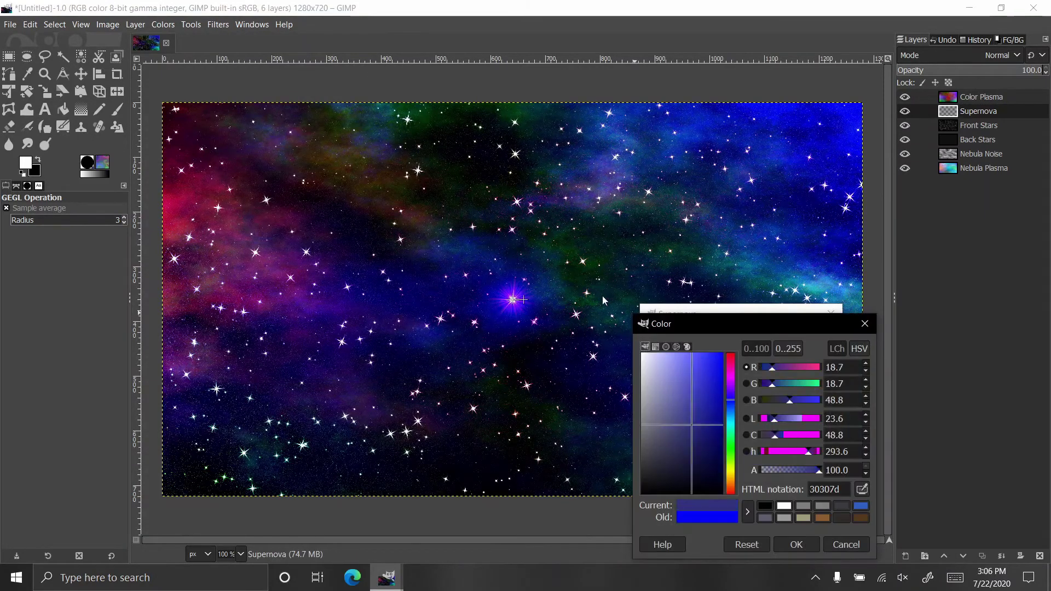
left_click(786, 544)
left_click(824, 477)
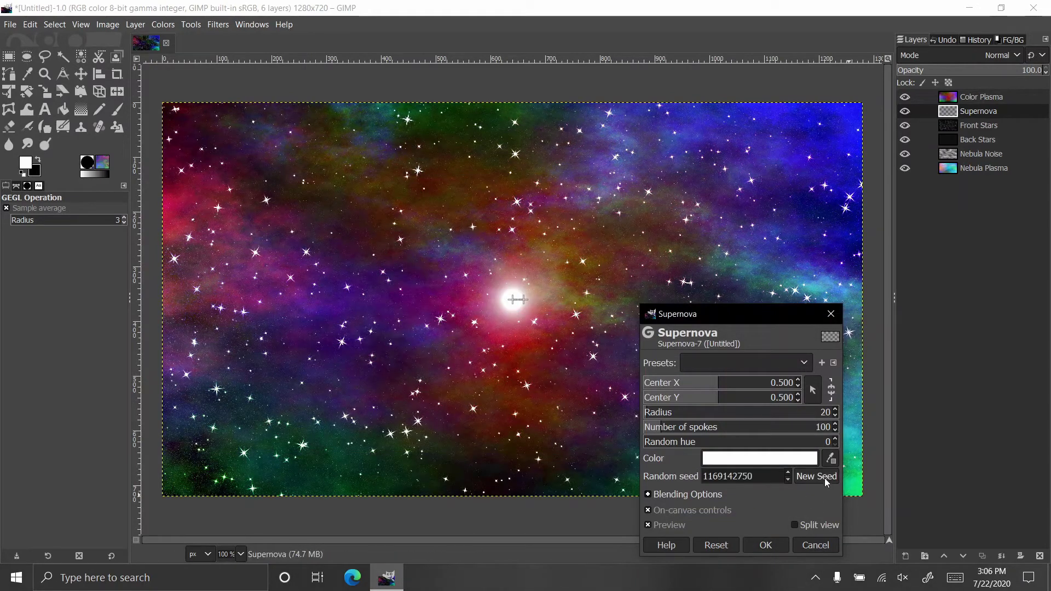
left_click(824, 477)
left_click(825, 477)
left_click(825, 477)
left_click(825, 477)
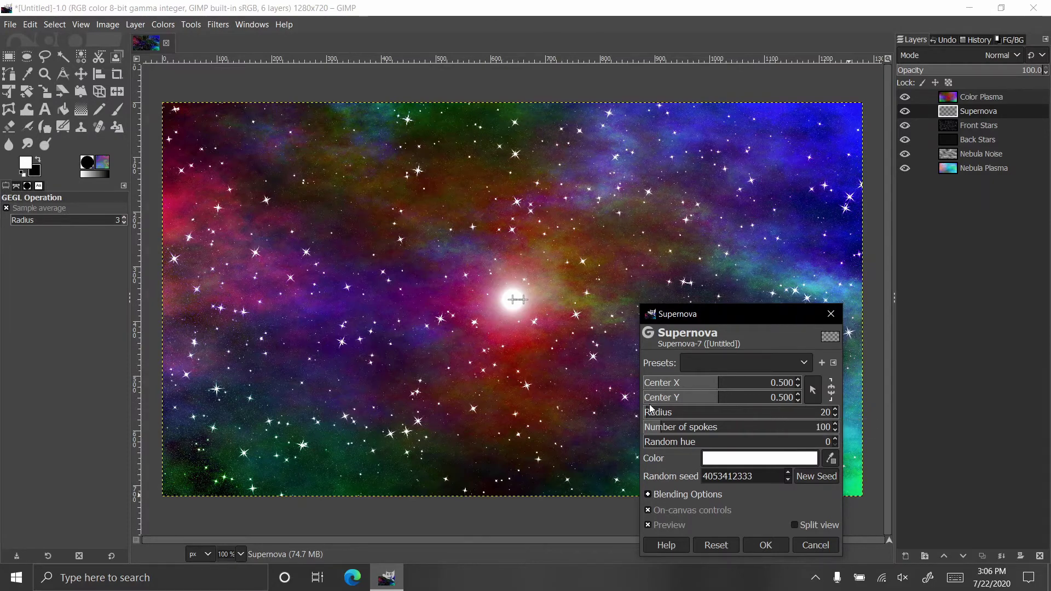
Place the burst centre on the image's left, set radius 10, and apply it.
left_click(806, 389)
left_click(252, 281)
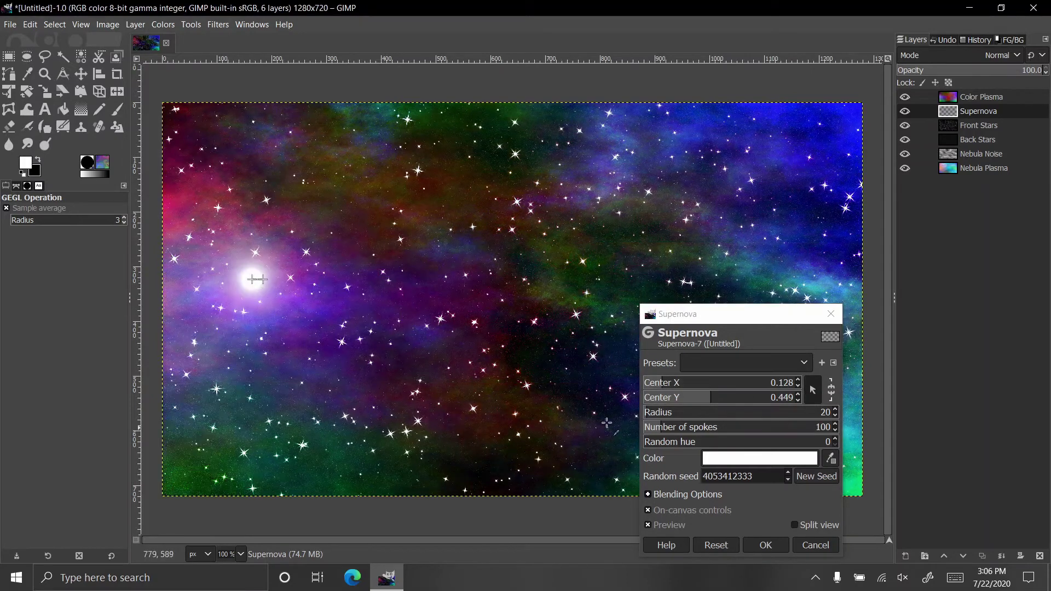
left_click(835, 415)
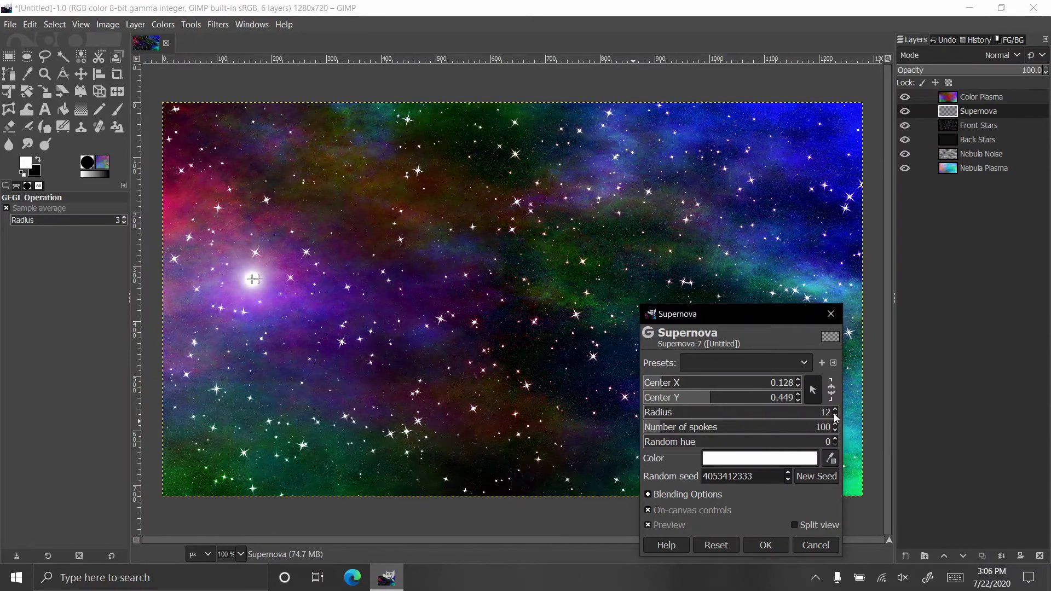
left_click(835, 416)
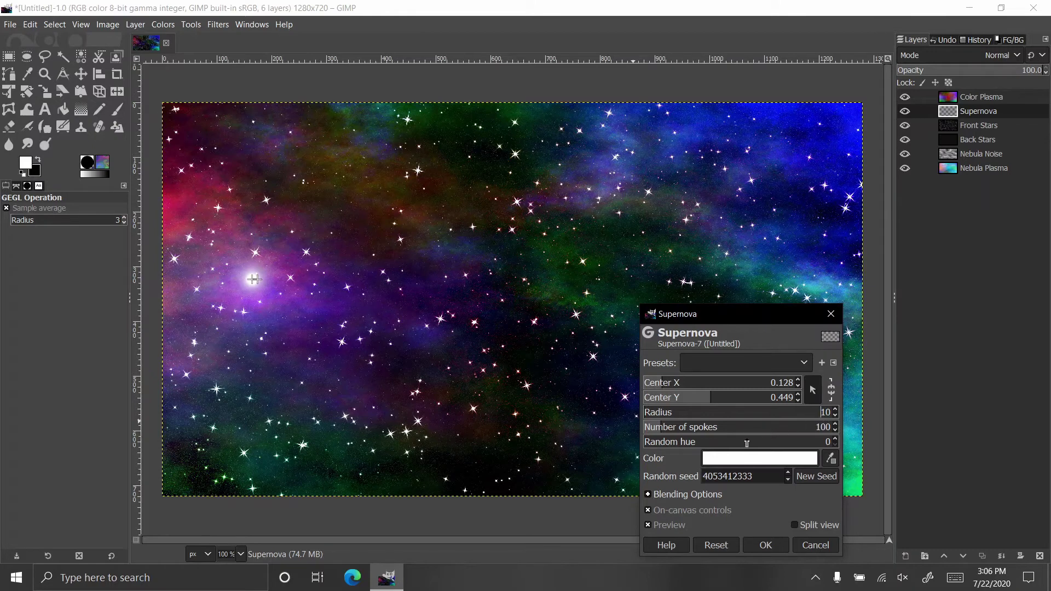
left_click(765, 545)
Reopen the Supernova filter, move its dialog aside, and set the burst colour to white.
left_click(218, 25)
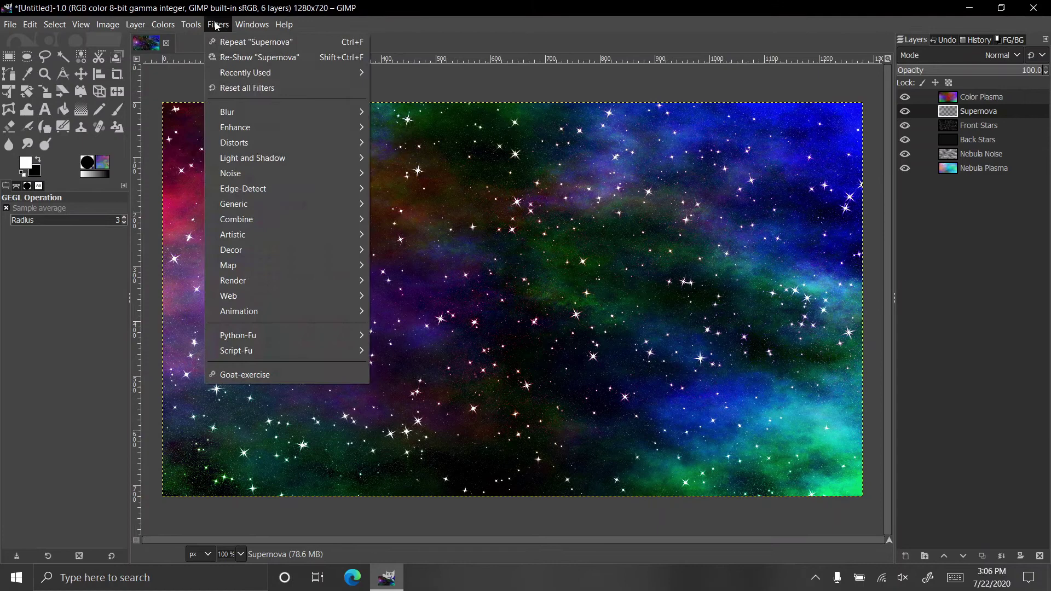
left_click(277, 56)
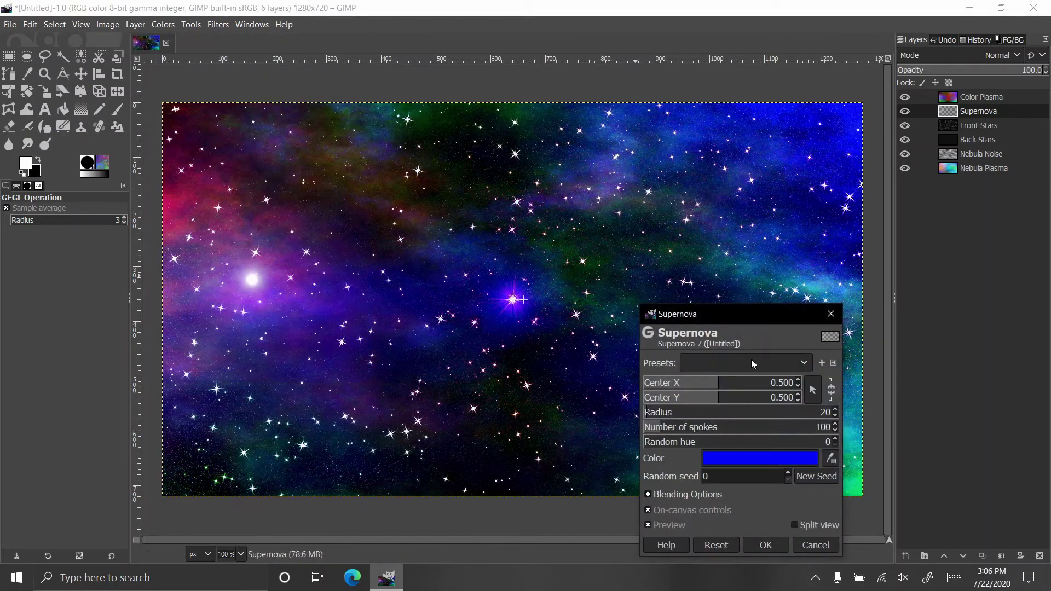
left_click_drag(746, 317, 361, 253)
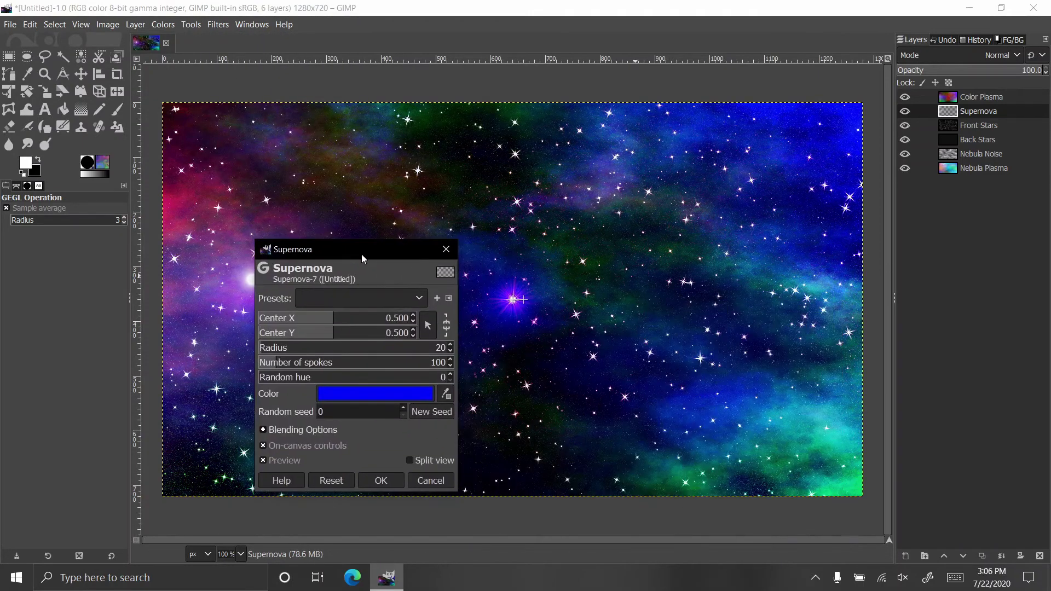
left_click(363, 388)
left_click_drag(301, 376, 176, 239)
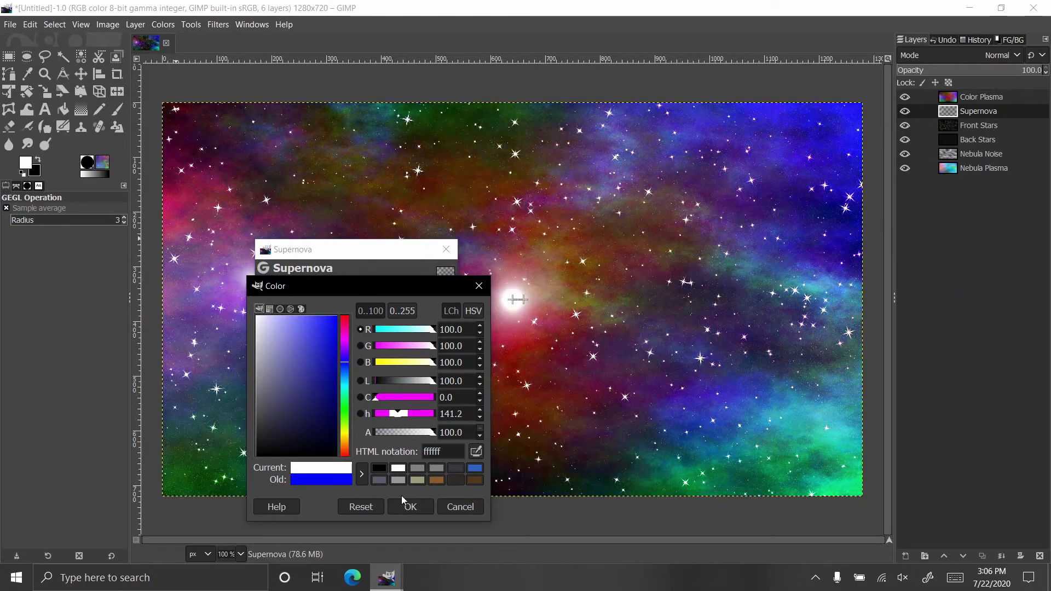
left_click(405, 503)
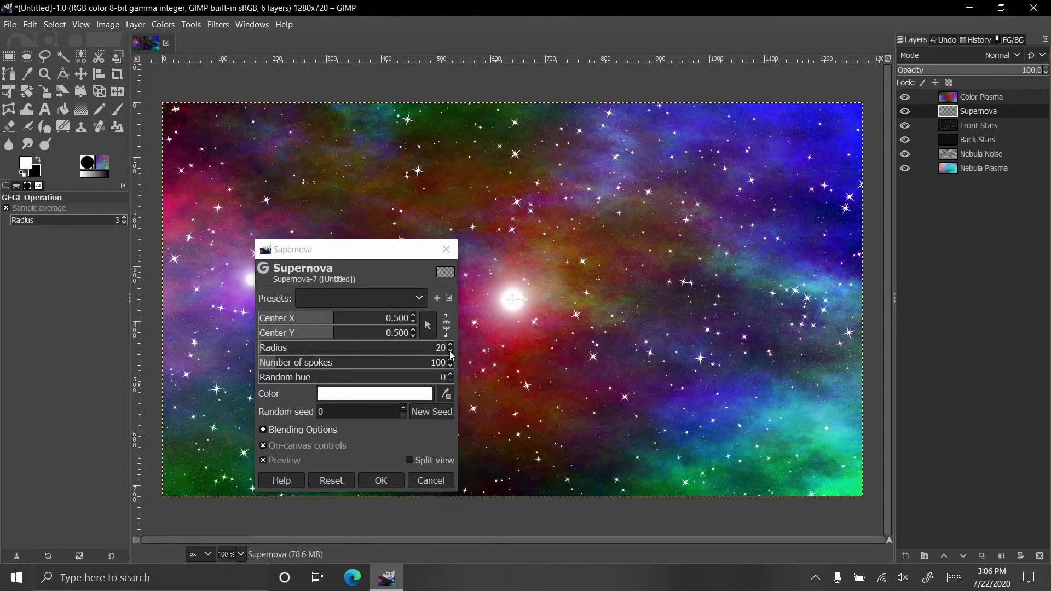
Place the second burst near the lower right with radius 10, apply it, and hide the Supernova layer.
left_click(427, 328)
left_click(778, 420)
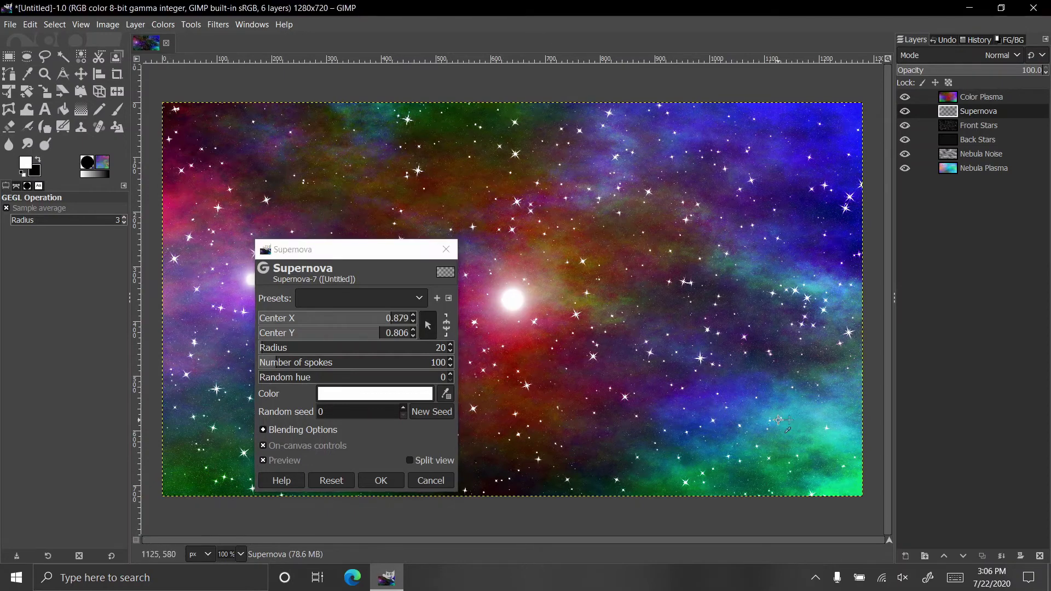
double_click(450, 351)
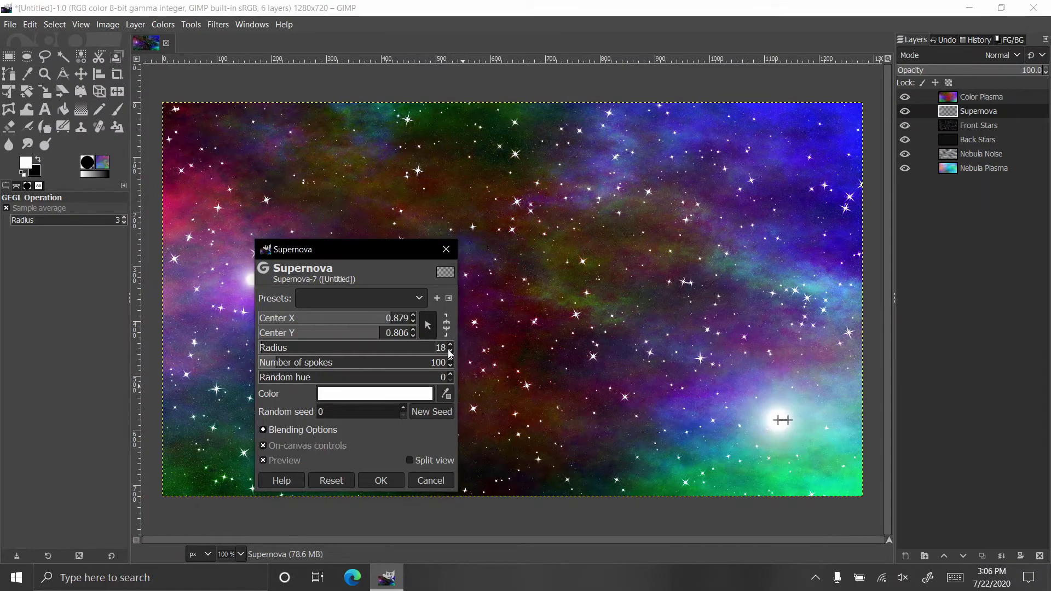
double_click(450, 351)
double_click(450, 351)
double_click(449, 351)
double_click(449, 351)
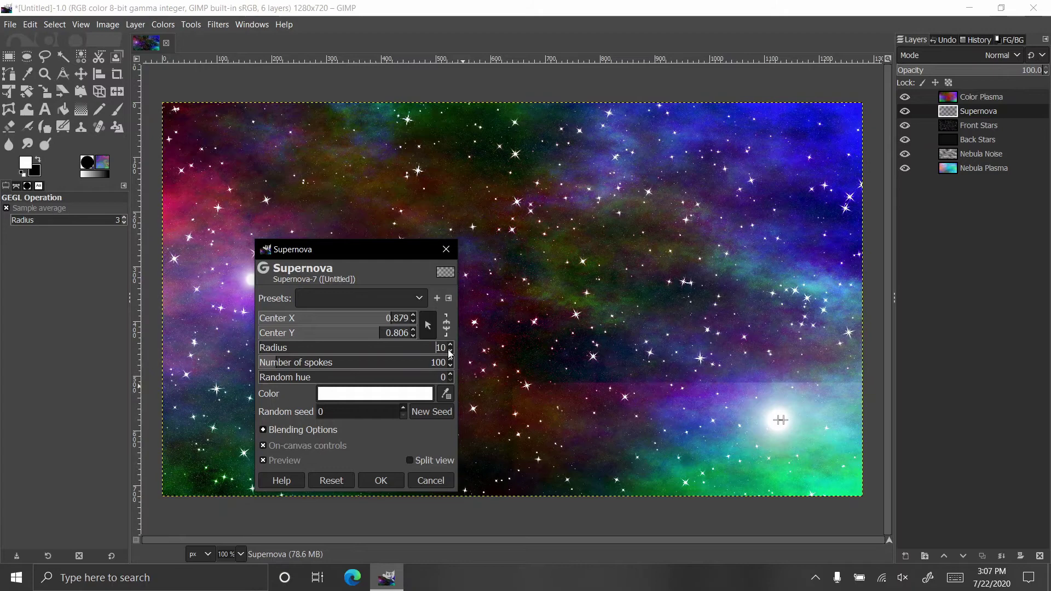
left_click(382, 480)
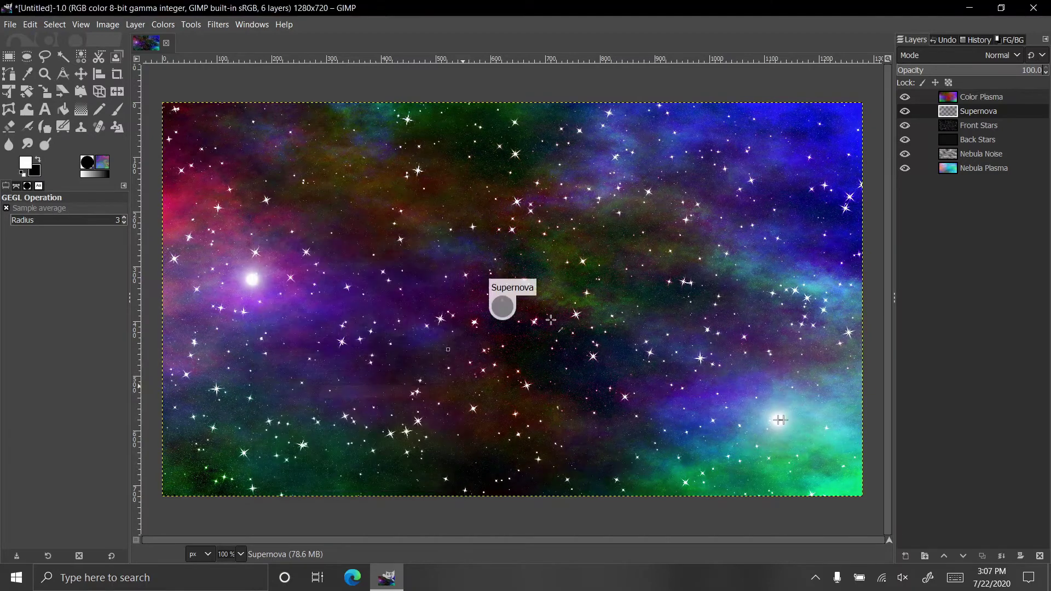
left_click(905, 112)
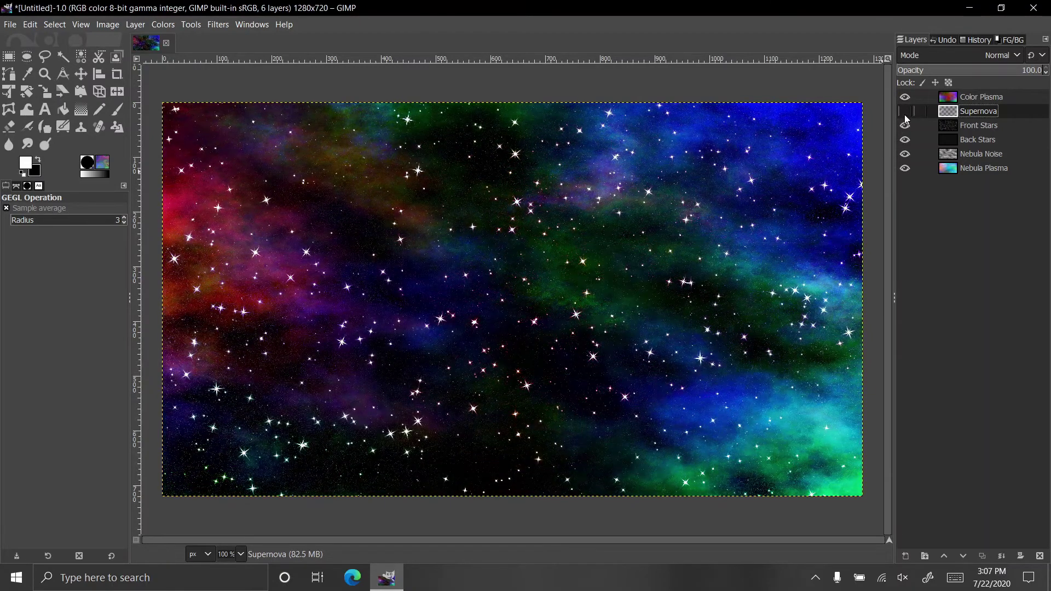
Turn the Supernova layer's visibility back on so both white bursts show.
left_click(905, 112)
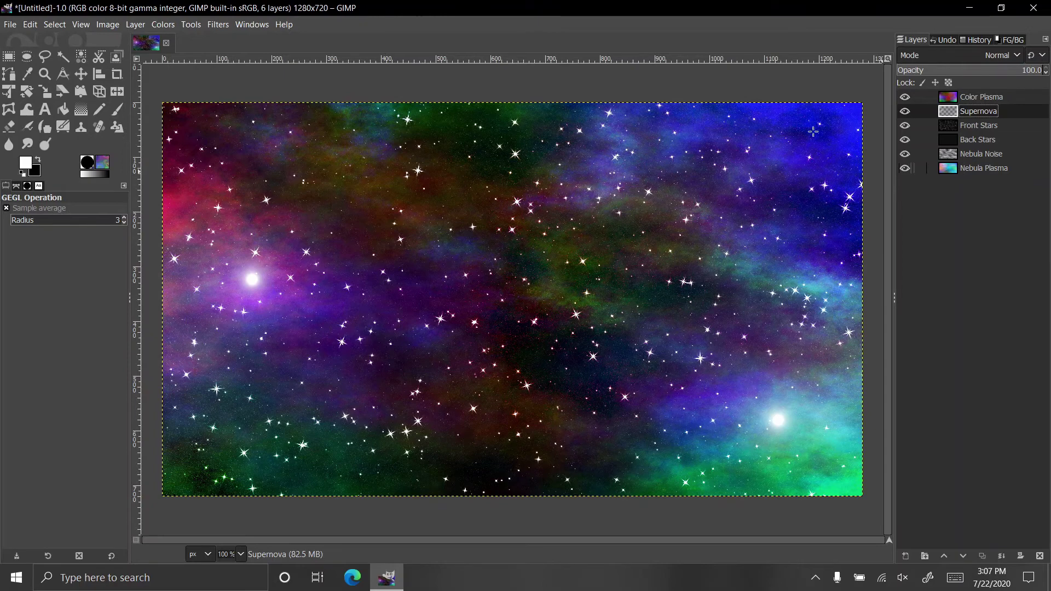
Dismiss the stray Levels dialog without applying it and select the Nebula Plasma layer.
left_click(164, 24)
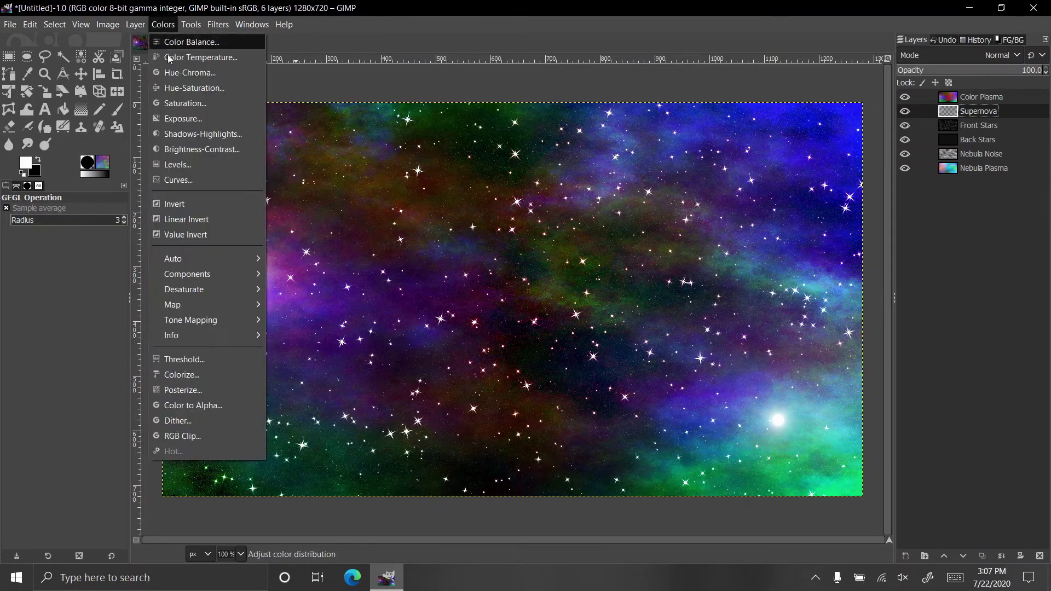
left_click(195, 167)
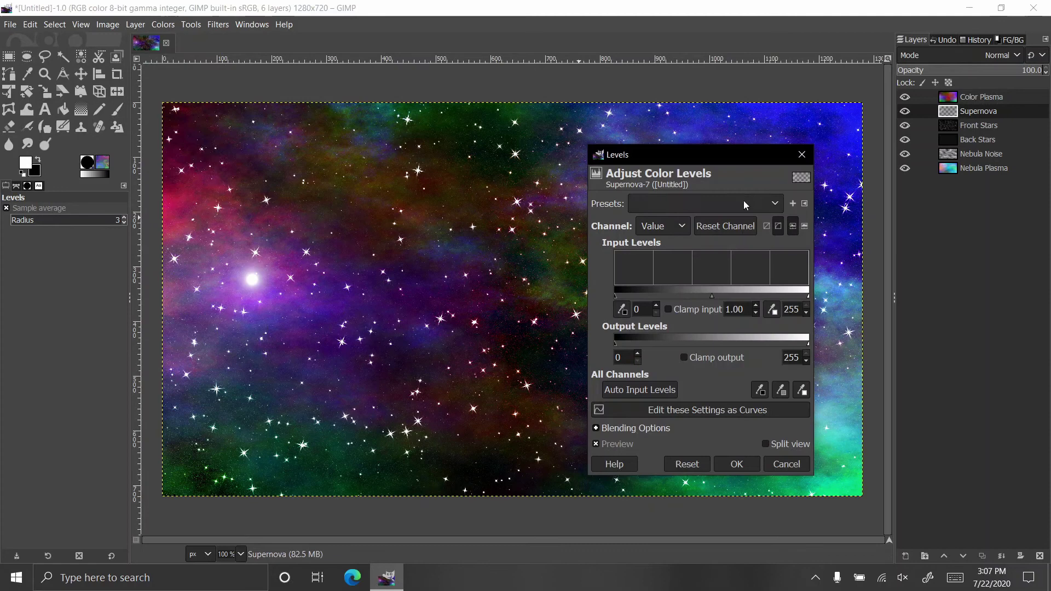
left_click(810, 157)
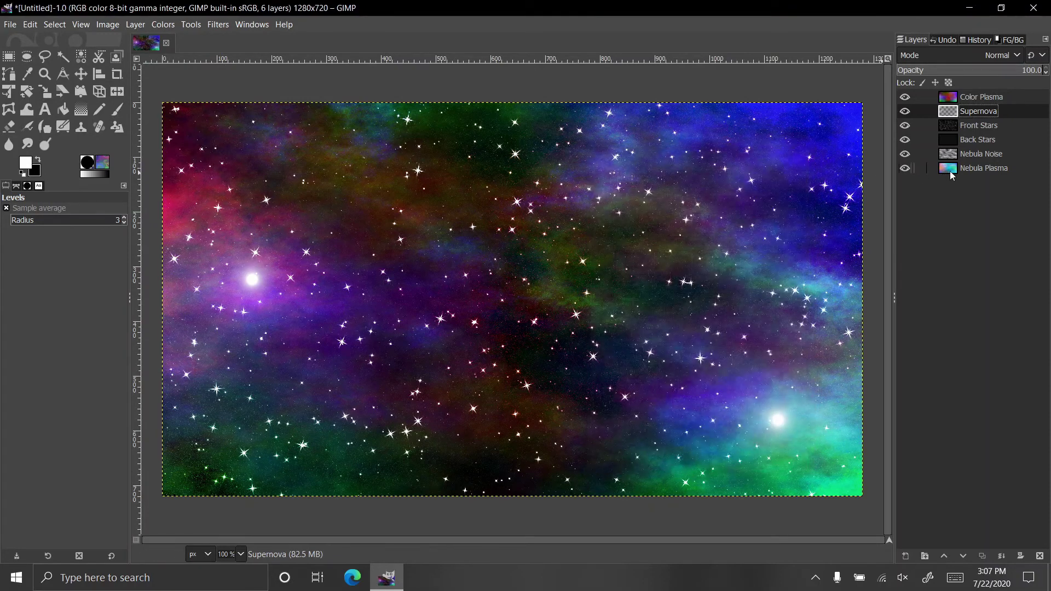
left_click(951, 170)
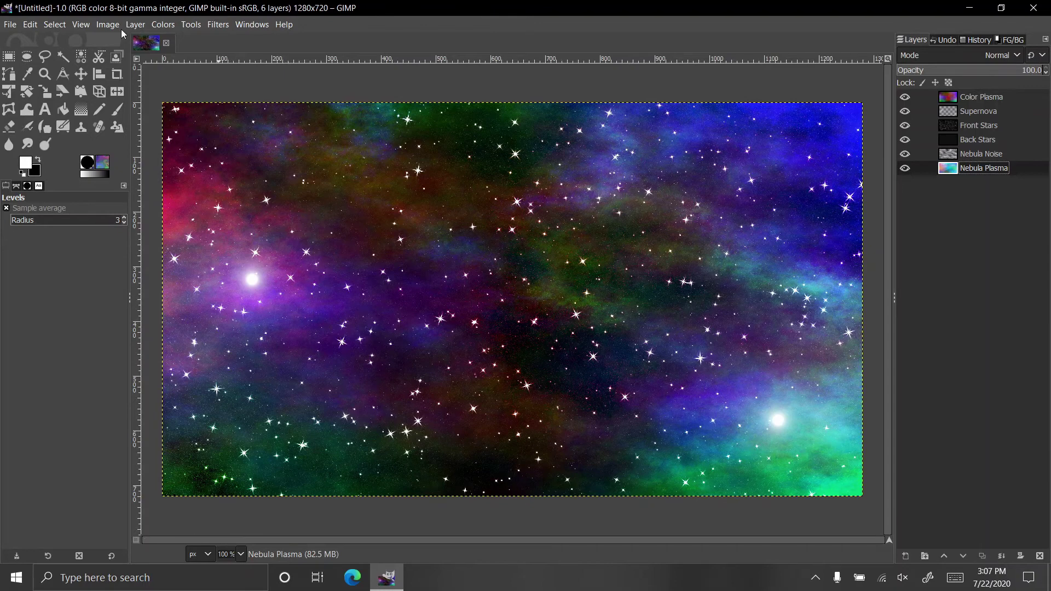
Apply Levels to Nebula Plasma with Red output high 128 and Blue output low 64.
left_click(173, 28)
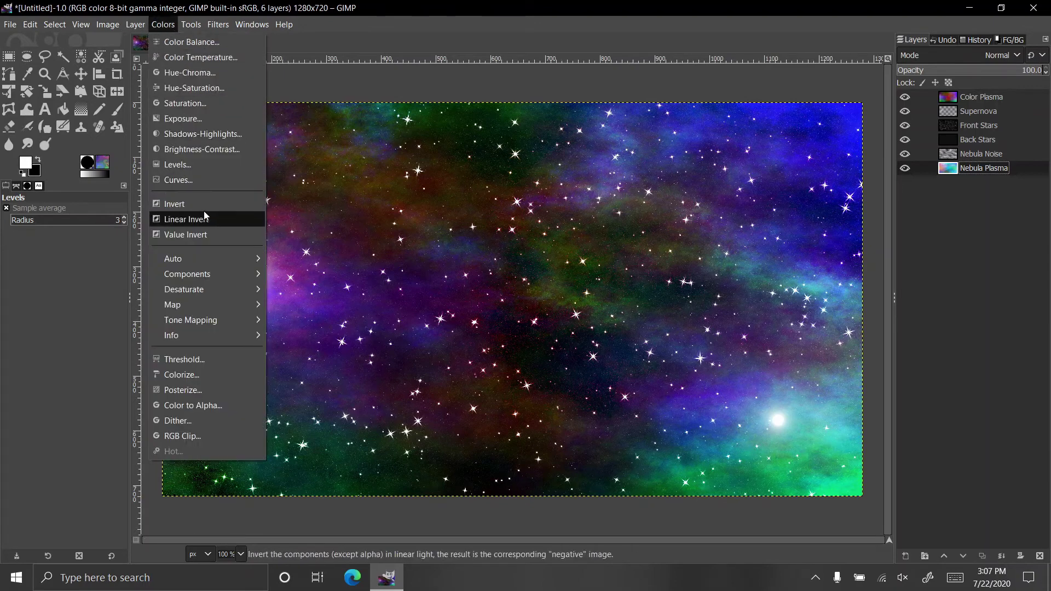
left_click(215, 168)
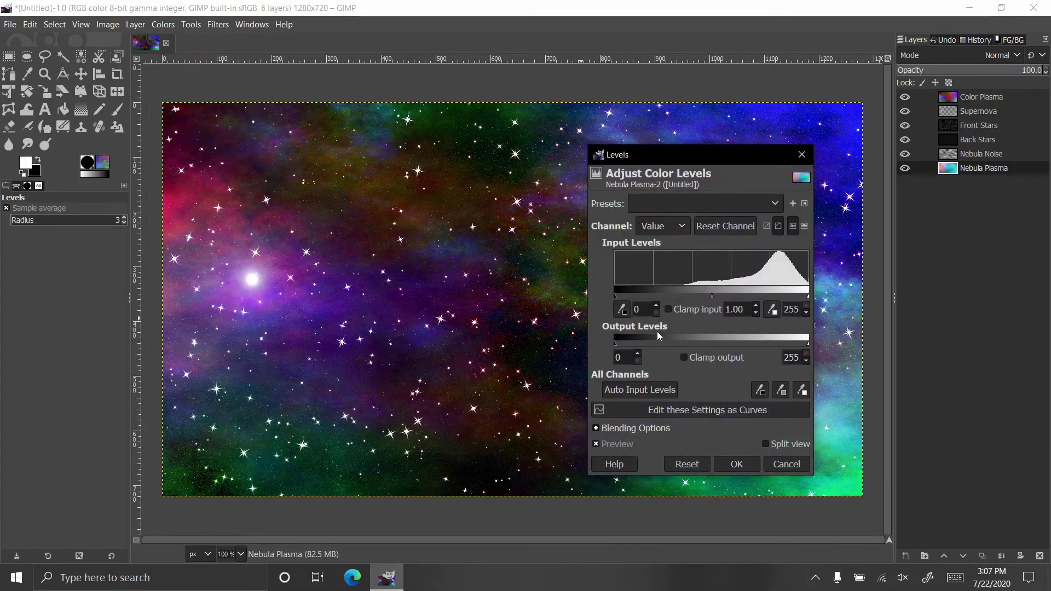
left_click(656, 227)
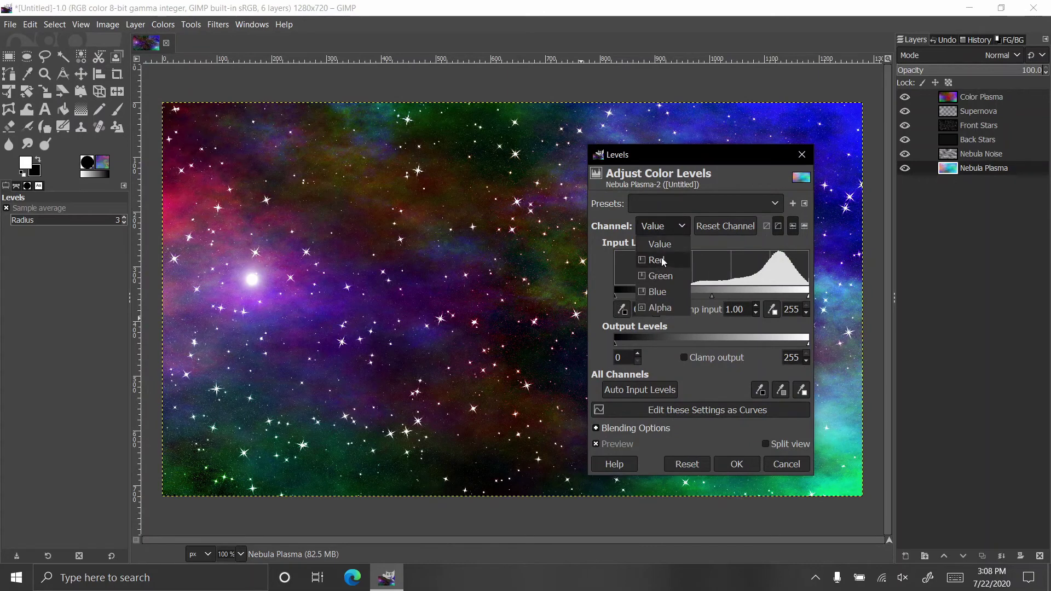
left_click(660, 259)
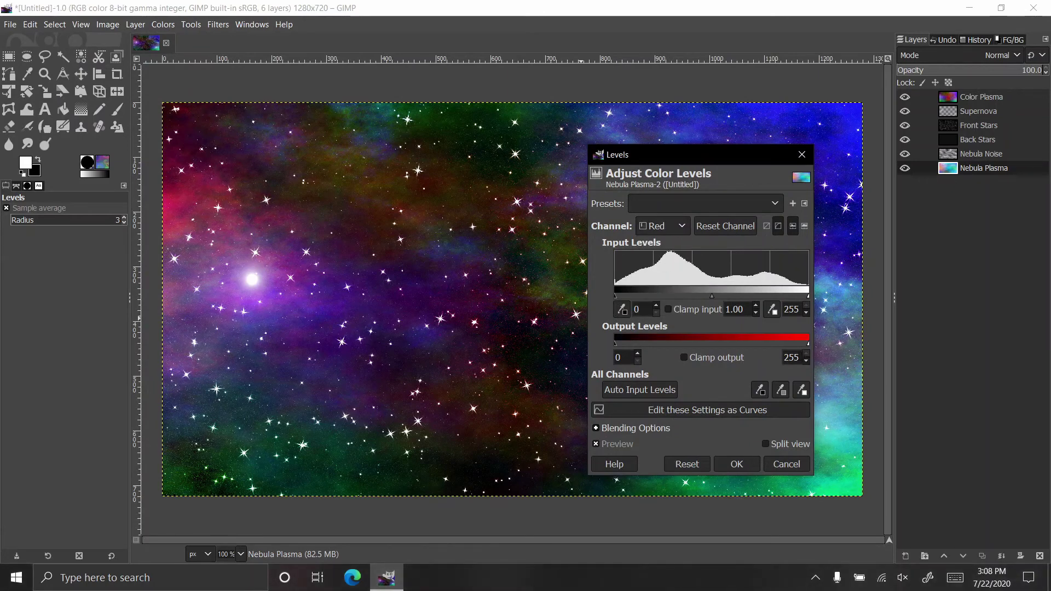
left_click_drag(798, 357, 774, 357)
type("128")
key("Return")
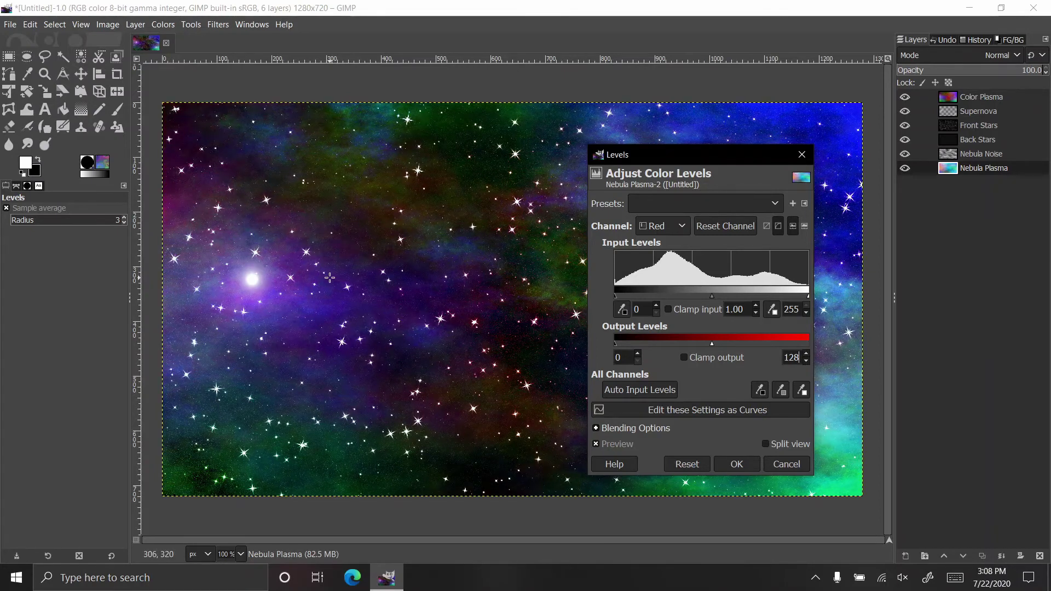
left_click(652, 226)
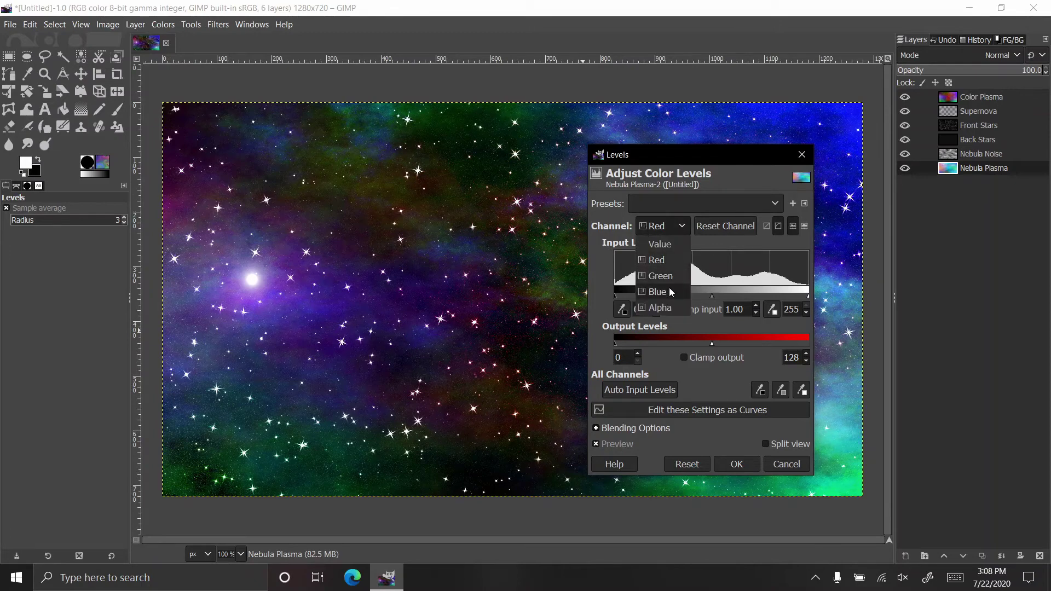
left_click(669, 292)
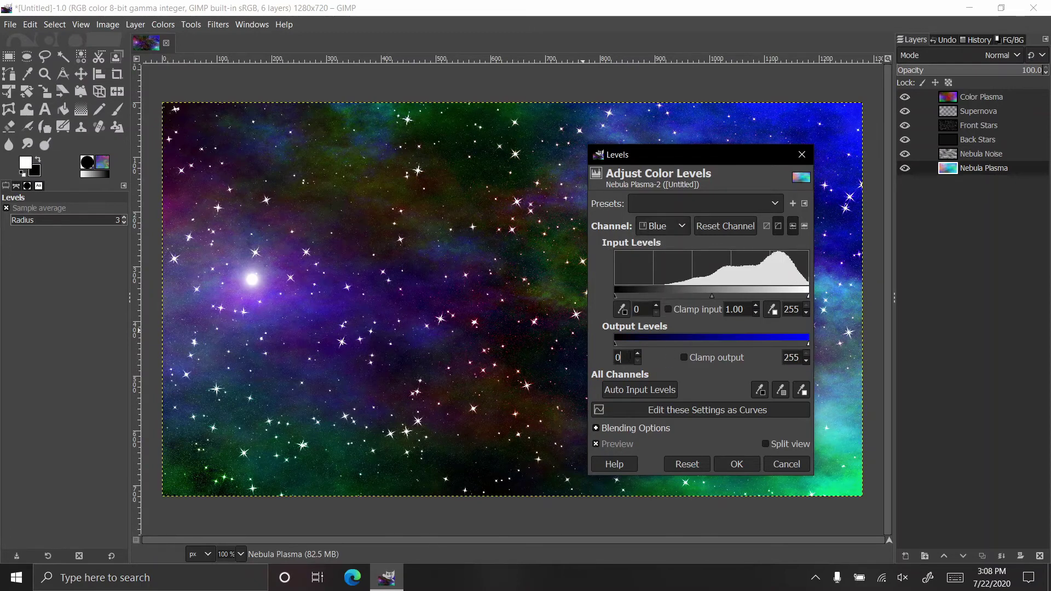
type("64")
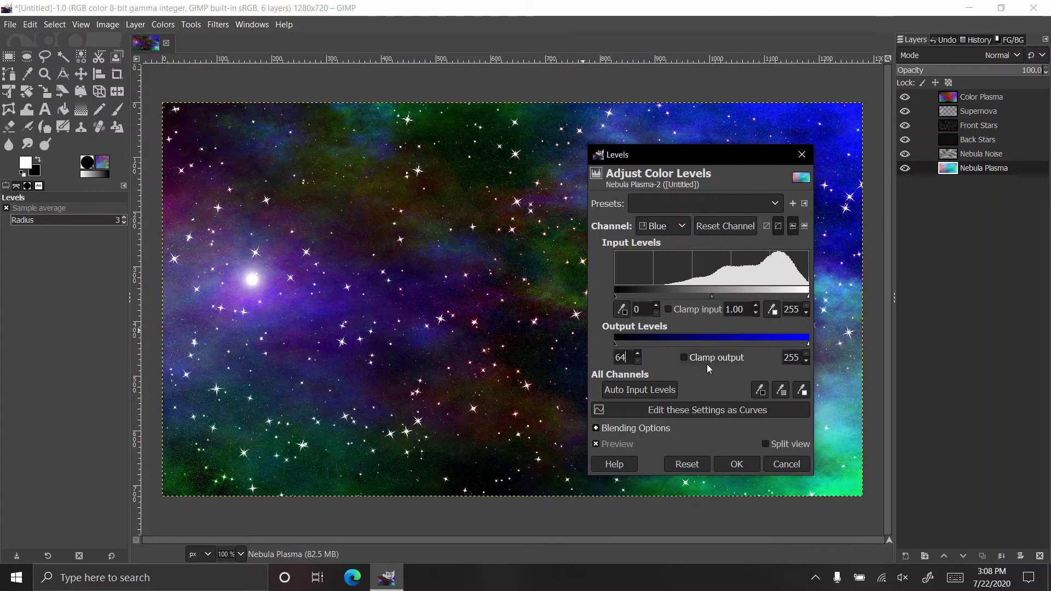
key("Return")
left_click(738, 464)
Select Color Plasma and open Levels, setting the Red output low to 64.
left_click(971, 98)
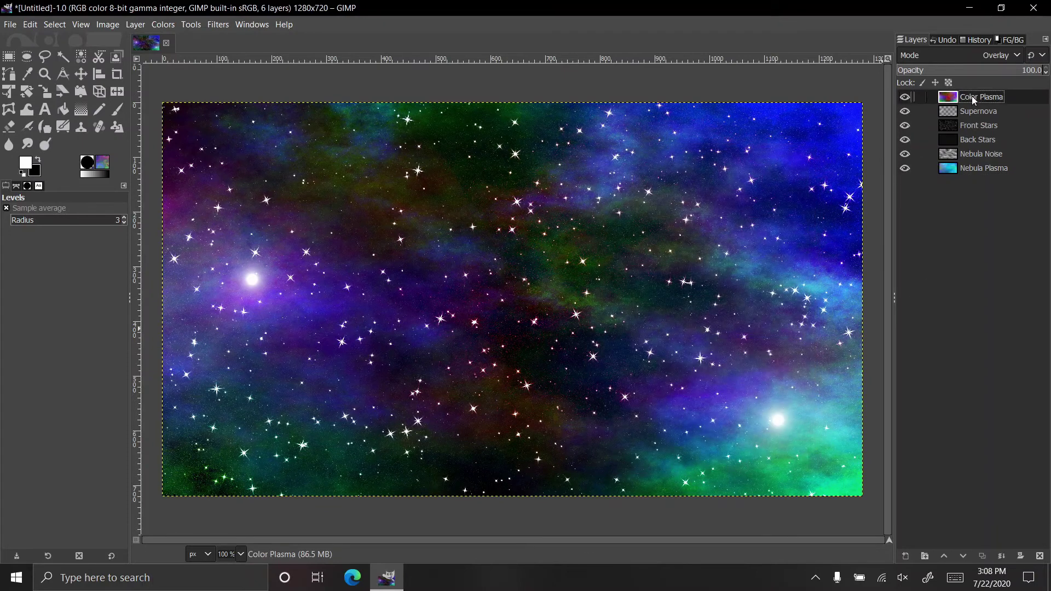
left_click(159, 24)
left_click(204, 166)
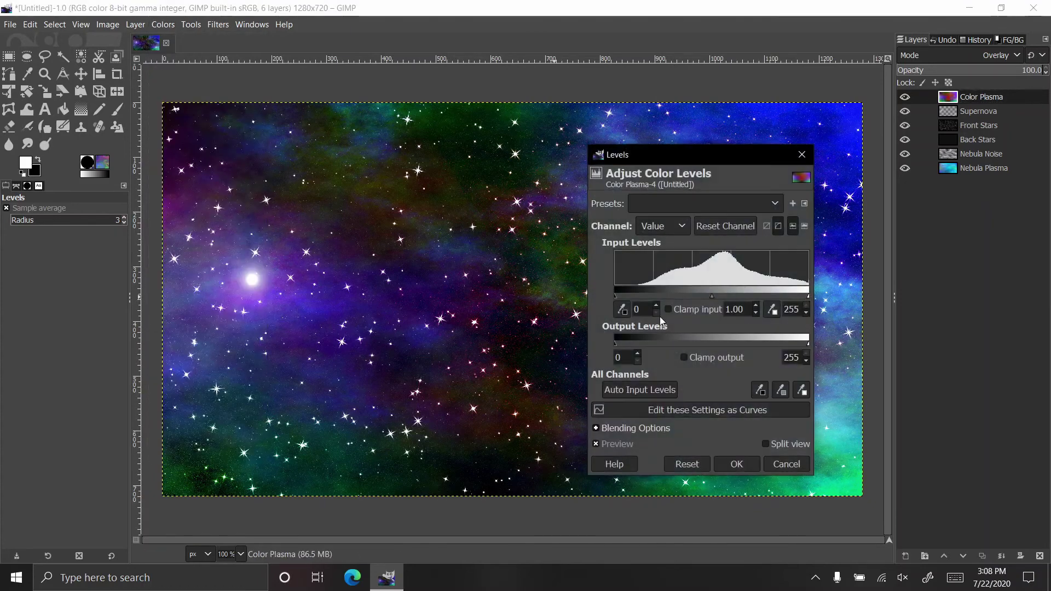
left_click(652, 226)
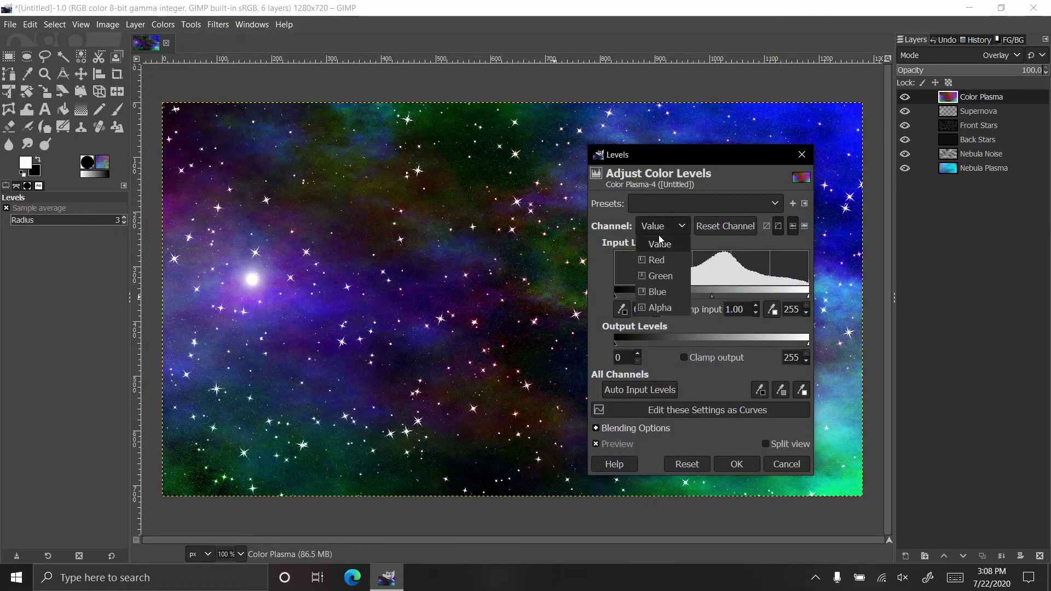
left_click(675, 263)
double_click(618, 357)
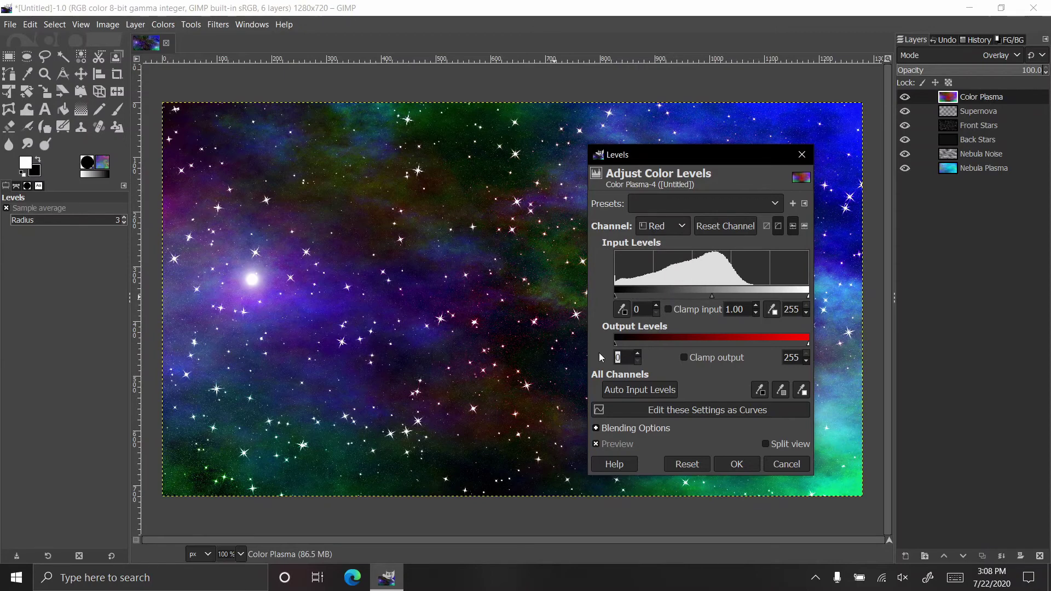
type("6")
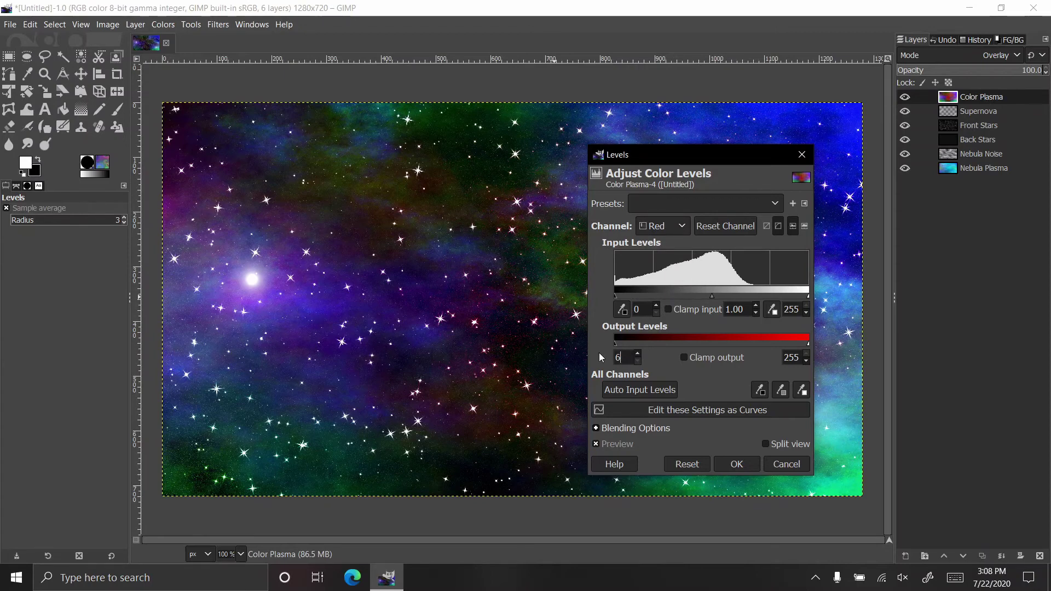
type("4")
key("Tab")
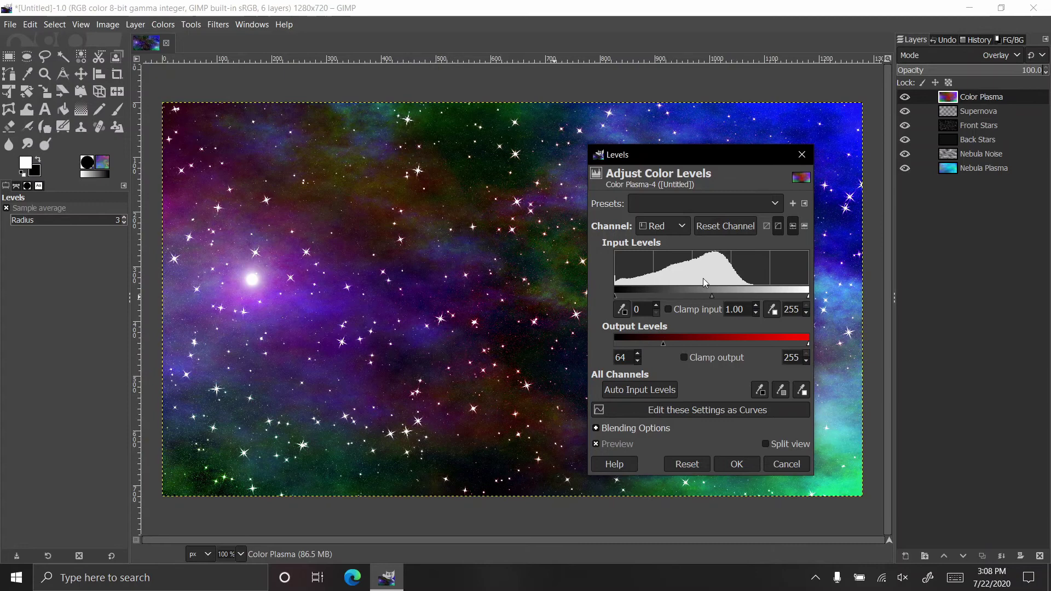
Set the Blue channel output high to 192 in the Levels dialog.
left_click(675, 229)
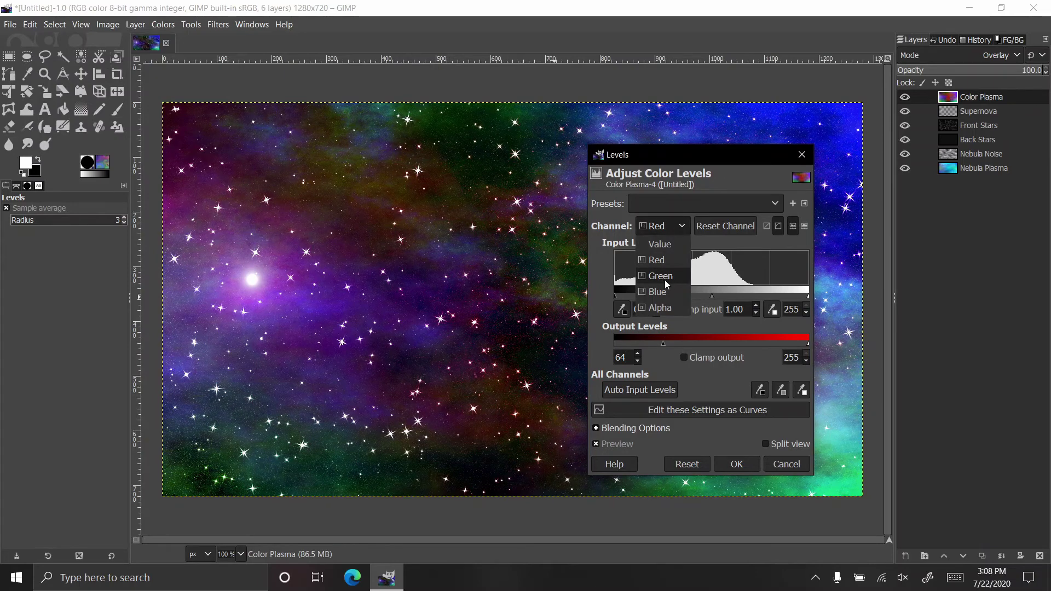
left_click(666, 279)
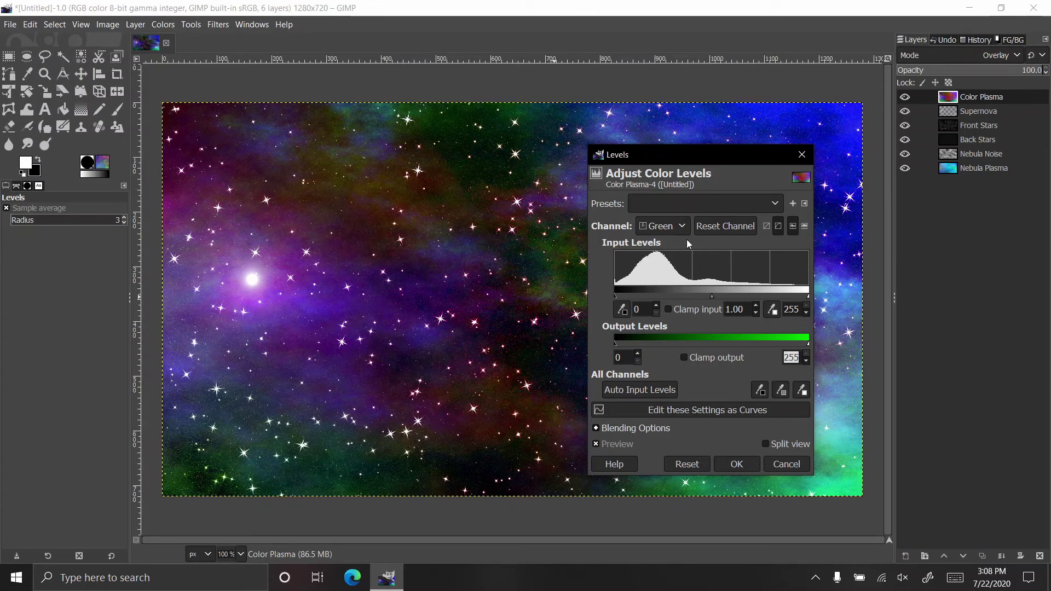
left_click(675, 230)
left_click(668, 290)
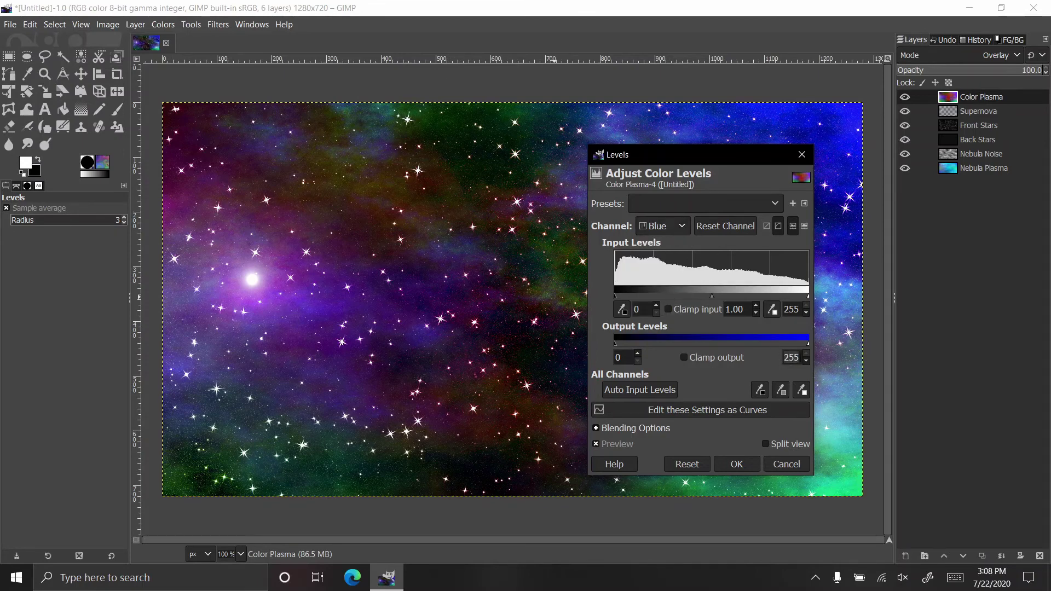
left_click(762, 357)
type("192")
key("Return")
Limit the Green channel output to 32–192 and apply the Levels adjustment.
left_click(682, 227)
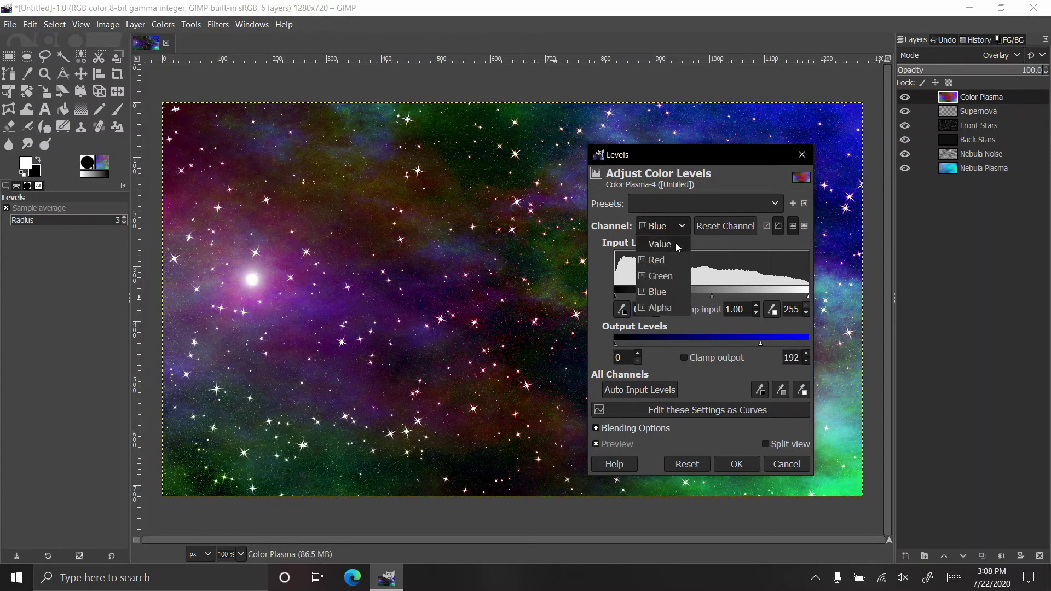
left_click(660, 272)
double_click(622, 357)
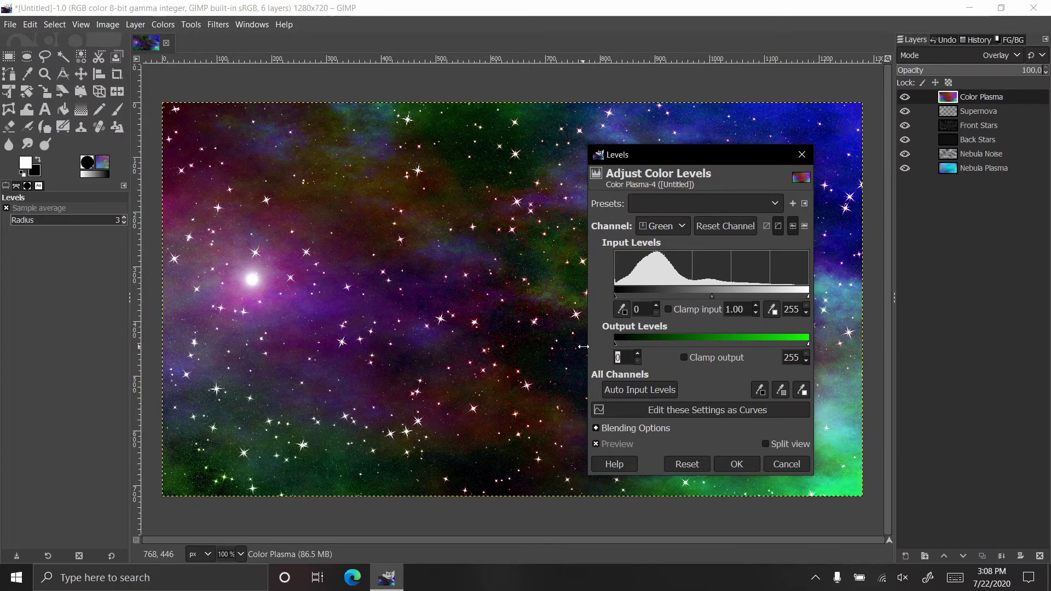
type("64")
key("Return")
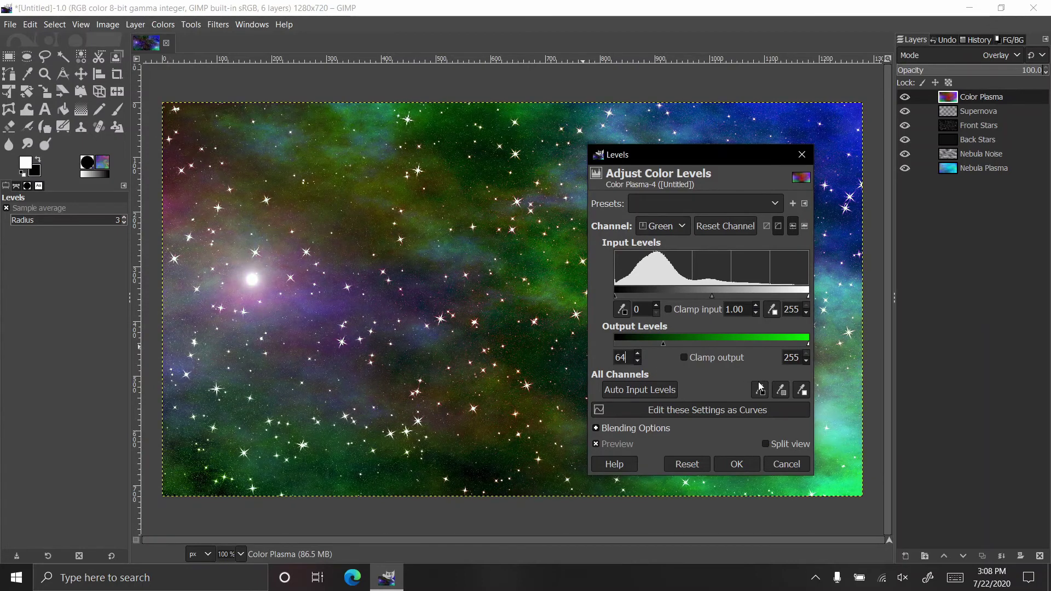
key("Return")
type("32")
key("Return")
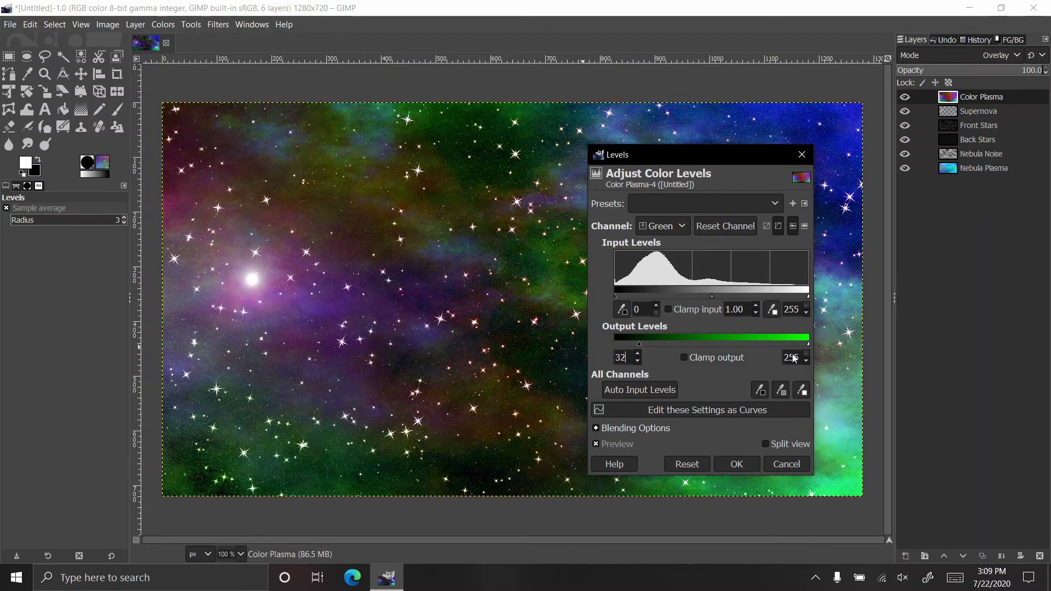
left_click_drag(800, 357, 778, 357)
type("192")
key("Return")
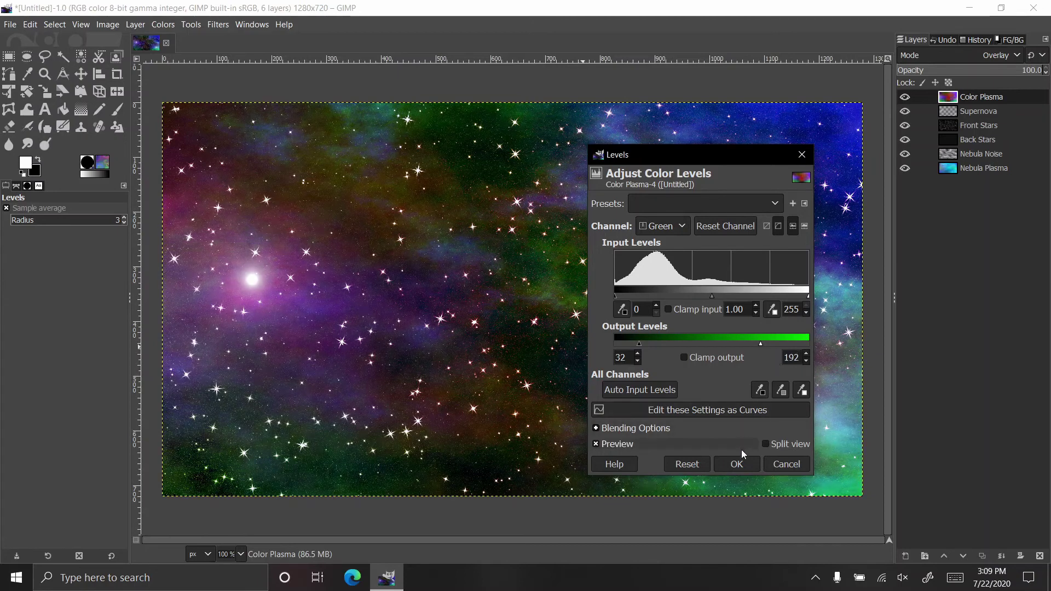
left_click(737, 463)
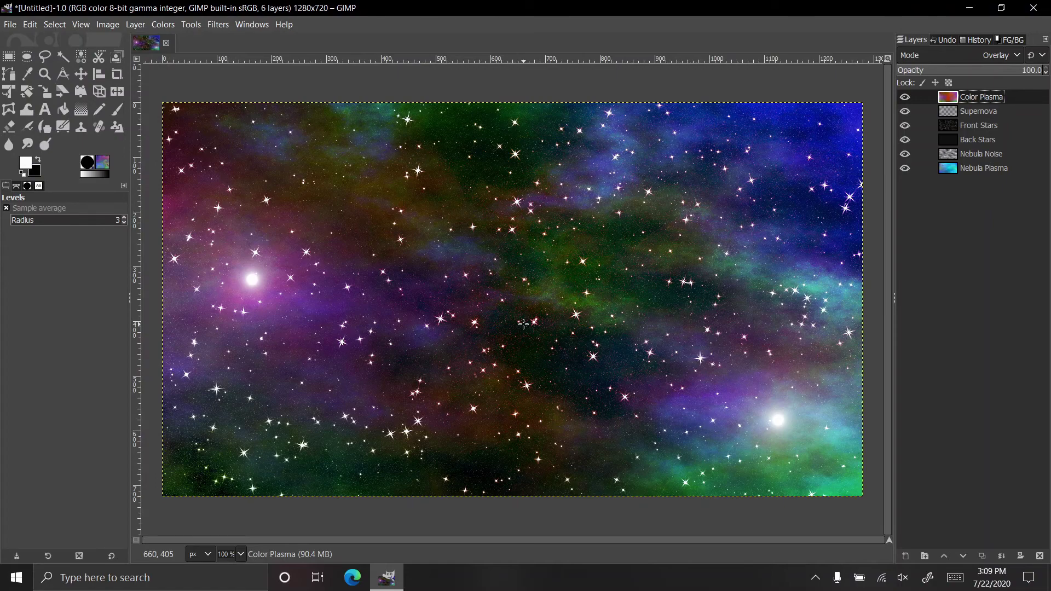
left_click_drag(905, 113, 904, 172)
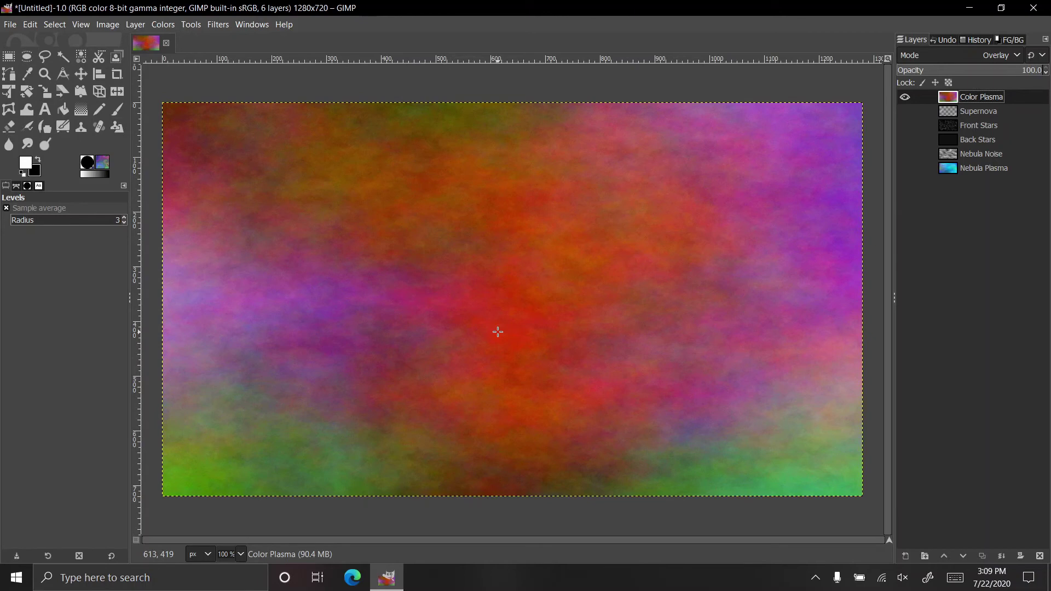
left_click(905, 168)
left_click(904, 97)
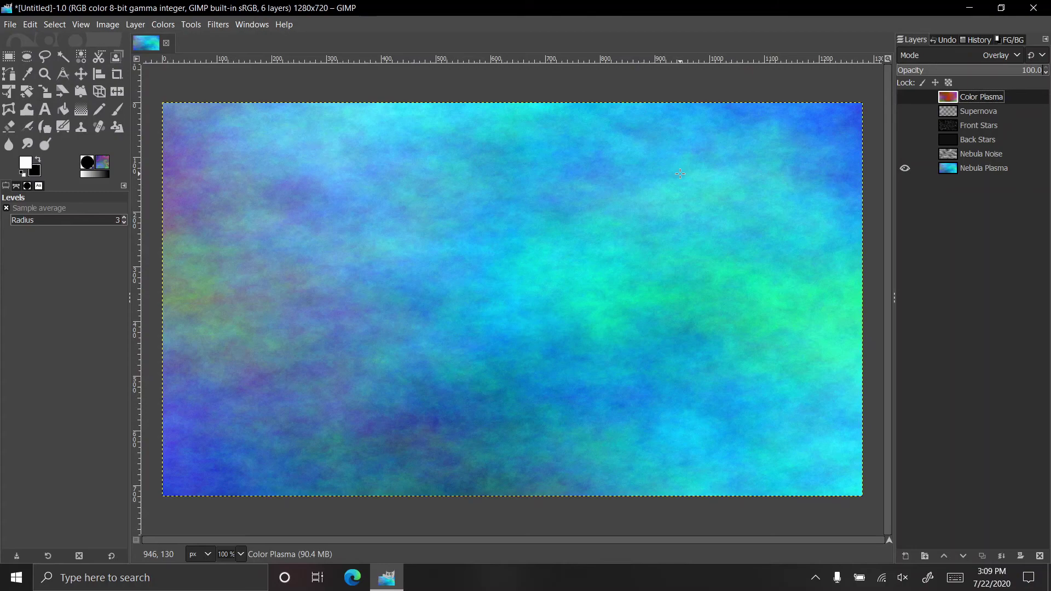
left_click(905, 154)
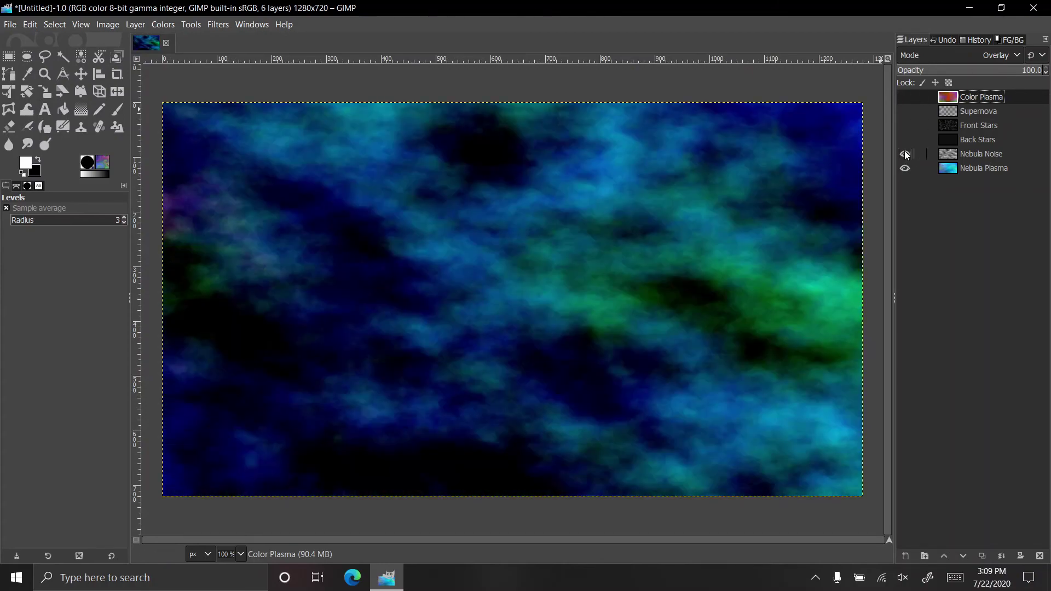
left_click(905, 140)
left_click(905, 125)
left_click(905, 111)
left_click(905, 97)
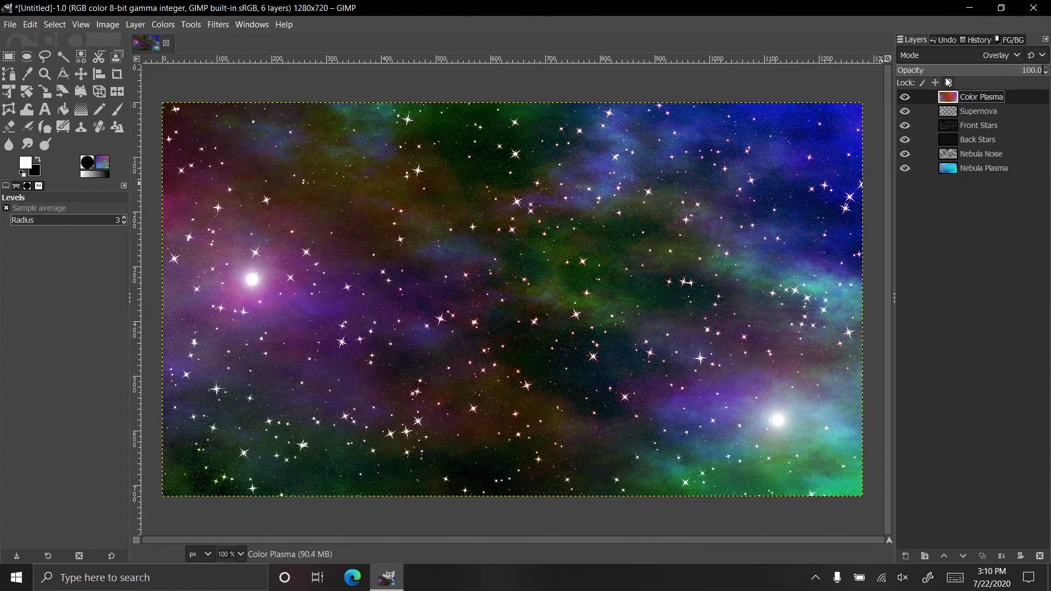
Select the Front Stars layer in the Layers panel.
left_click(984, 122)
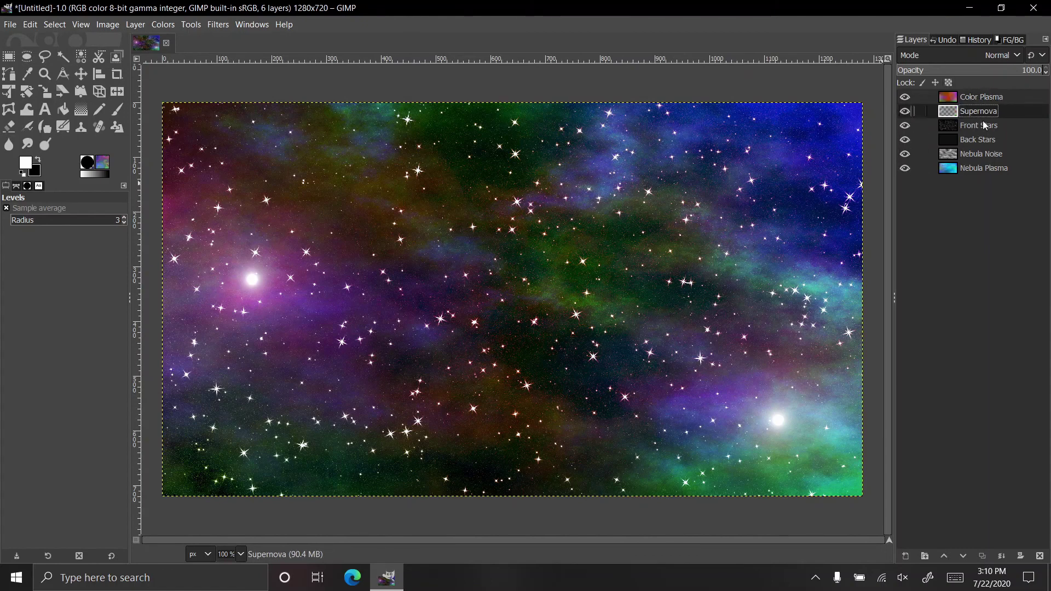